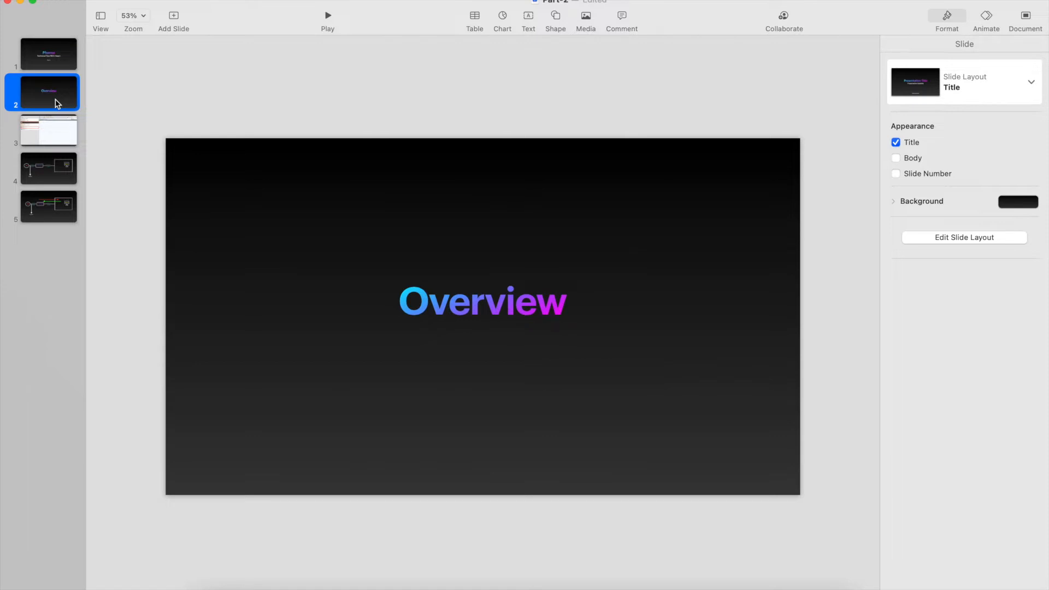
# - Go to the network diagram slide, capture a screenshot of the diagram area and open the capture for markup
pyautogui.click(50, 128)
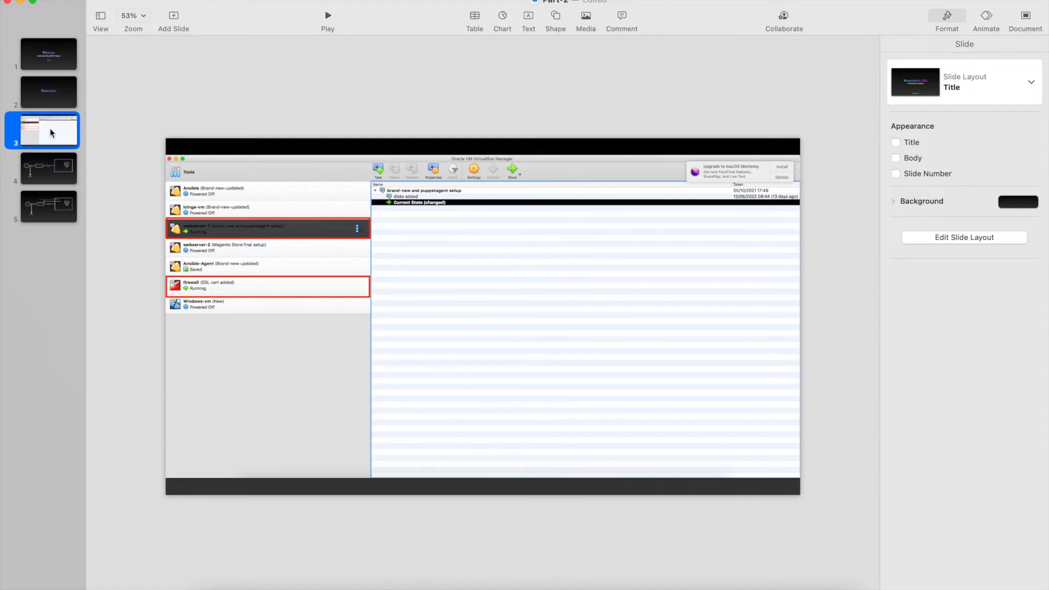
pyautogui.click(51, 168)
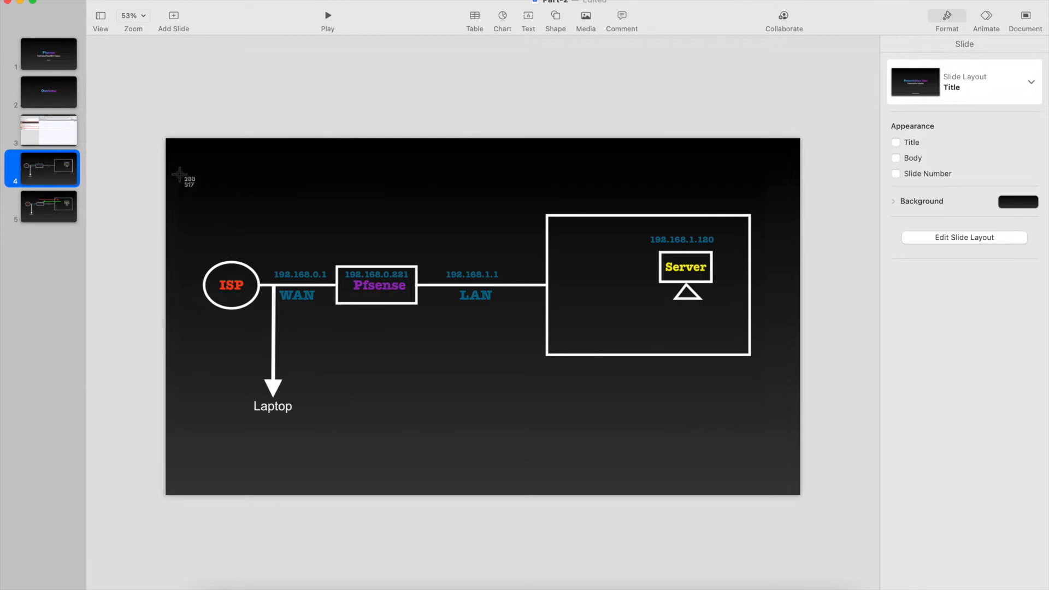
pyautogui.moveTo(170, 149); pyautogui.dragTo(792, 468)
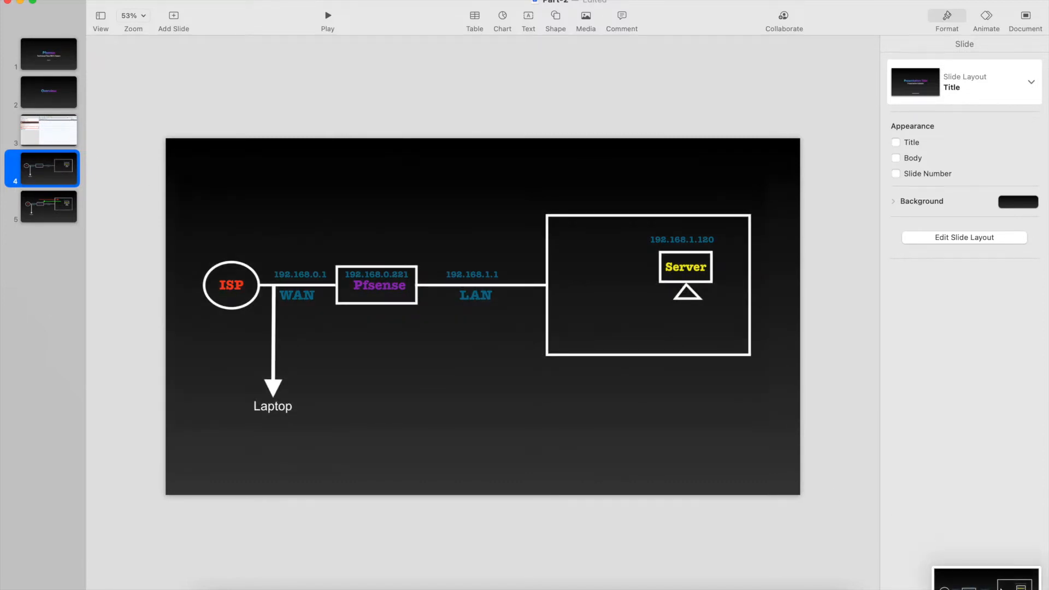
pyautogui.click(986, 578)
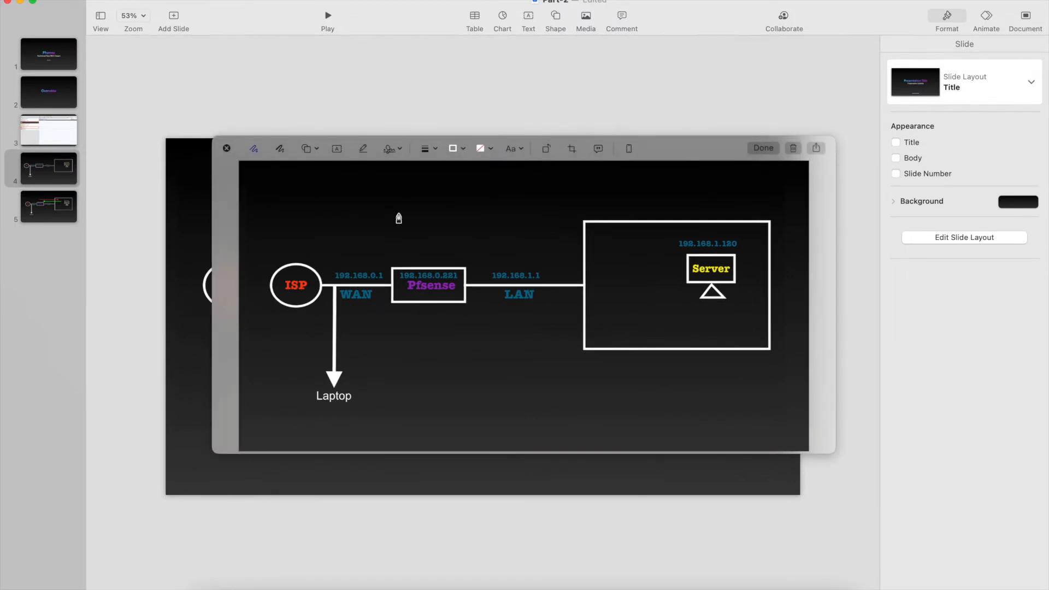
# - Mark up the captured diagram with a line above ISP, an arrow to Pfsense, and brackets on its WAN and LAN sides
pyautogui.moveTo(294, 201); pyautogui.dragTo(293, 267)
pyautogui.click(349, 283)
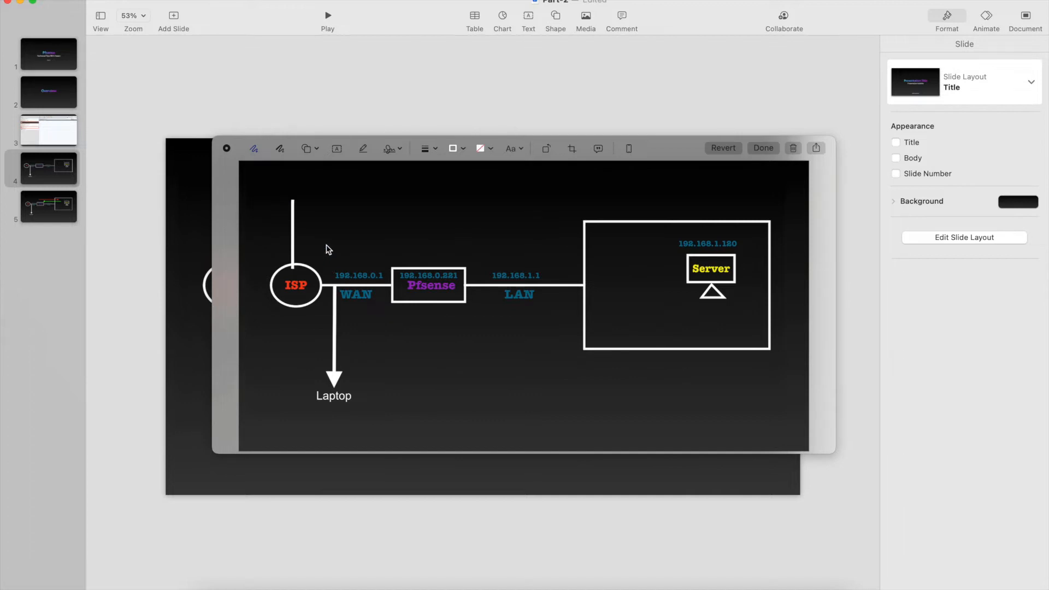
pyautogui.moveTo(465, 190)
pyautogui.mouseDown()
pyautogui.moveTo(443, 258)
pyautogui.moveTo(457, 261)
pyautogui.mouseUp()
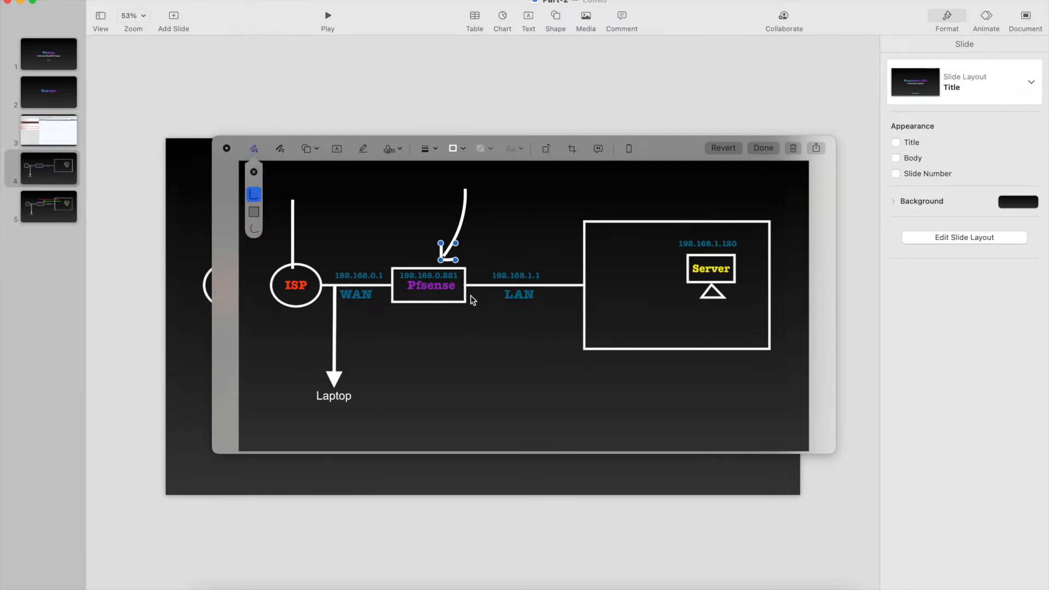
pyautogui.moveTo(486, 259)
pyautogui.mouseDown()
pyautogui.moveTo(478, 295)
pyautogui.moveTo(491, 312)
pyautogui.mouseUp()
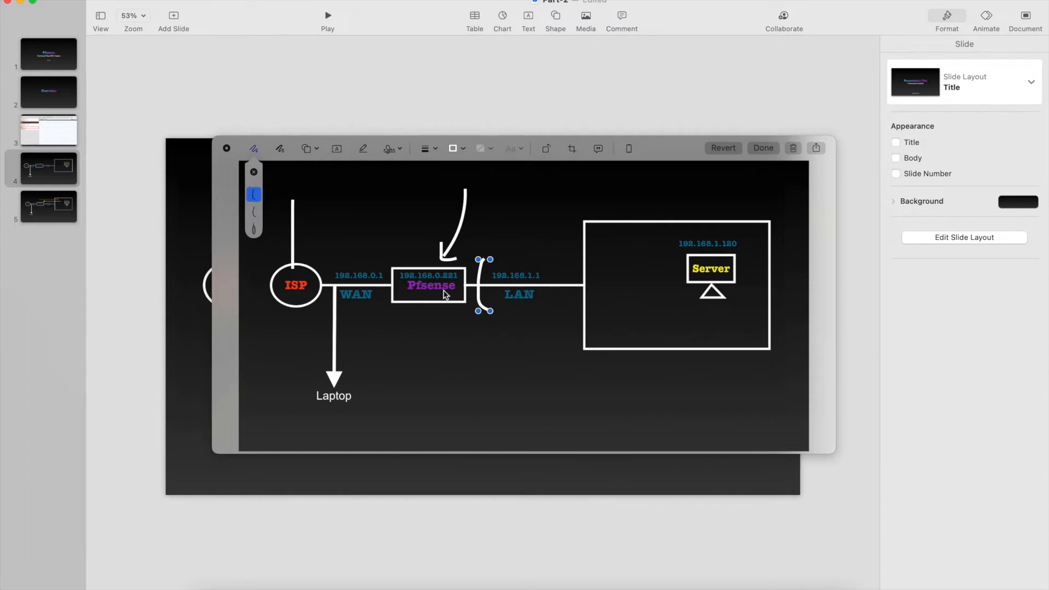
pyautogui.moveTo(377, 261); pyautogui.dragTo(373, 317)
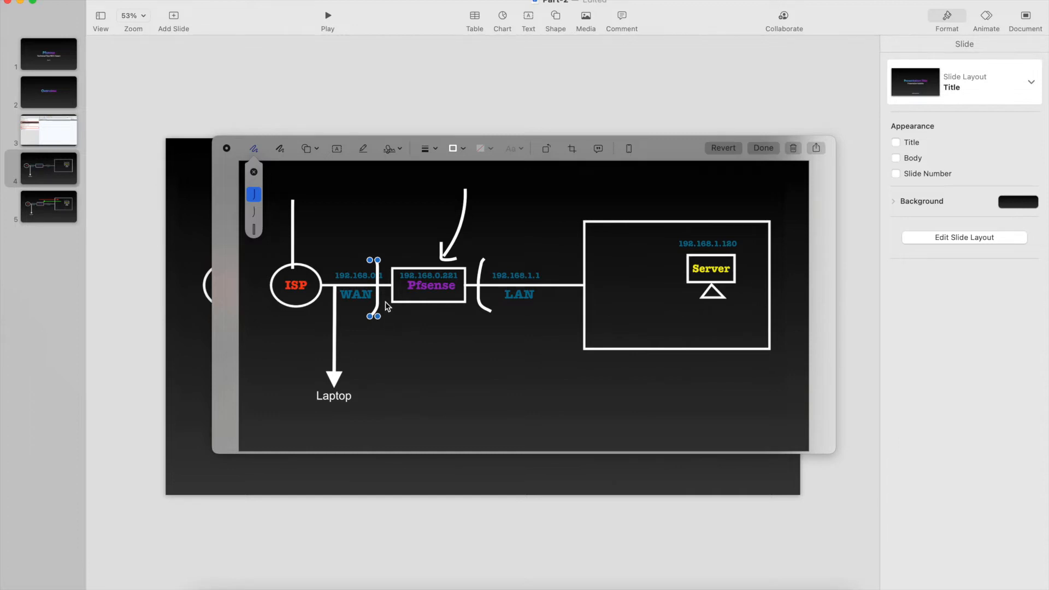
pyautogui.moveTo(379, 301)
pyautogui.mouseDown()
pyautogui.moveTo(395, 306)
pyautogui.moveTo(386, 302)
pyautogui.mouseUp()
pyautogui.click(437, 370)
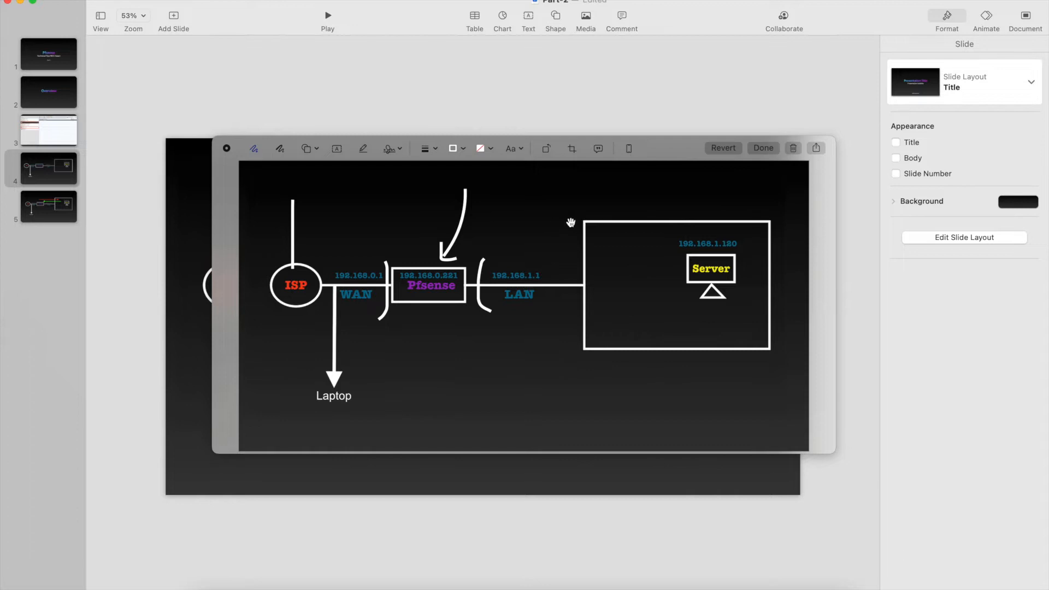
# - Draw a box around the LAN area, underline the server's IP address and outline the Laptop on the captured diagram
pyautogui.moveTo(571, 207)
pyautogui.mouseDown()
pyautogui.moveTo(571, 305)
pyautogui.moveTo(663, 386)
pyautogui.moveTo(801, 351)
pyautogui.moveTo(789, 215)
pyautogui.moveTo(556, 220)
pyautogui.mouseUp()
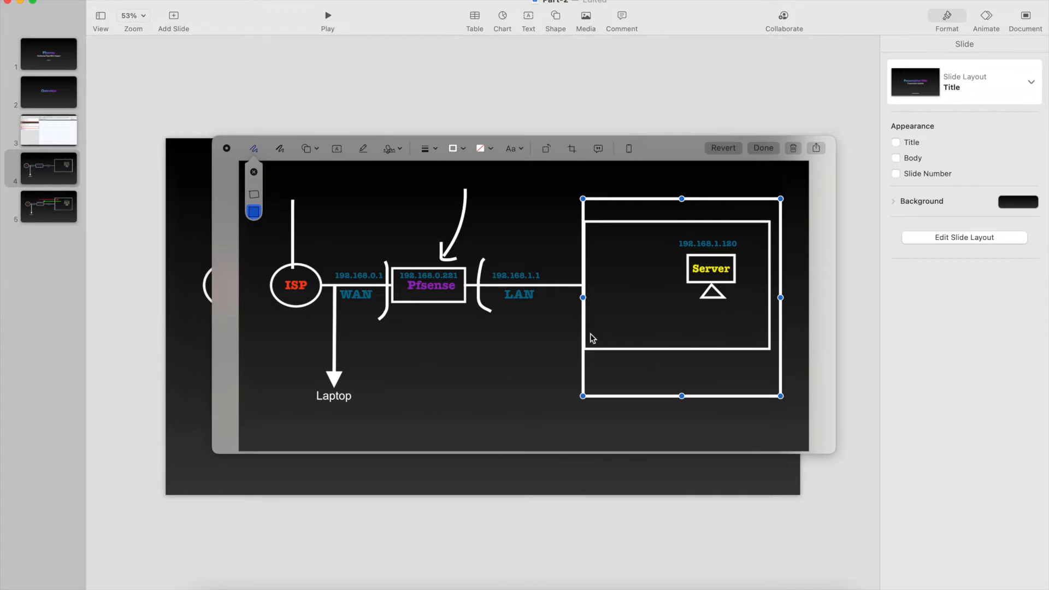
pyautogui.moveTo(735, 250); pyautogui.dragTo(674, 250)
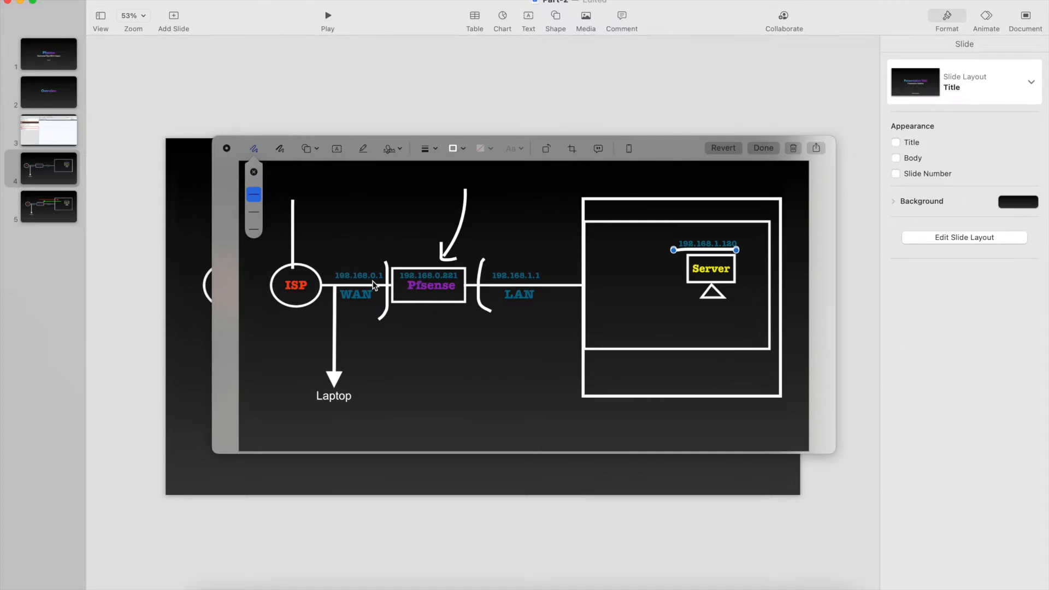
pyautogui.moveTo(368, 387)
pyautogui.mouseDown()
pyautogui.moveTo(323, 381)
pyautogui.moveTo(311, 394)
pyautogui.mouseUp()
pyautogui.press('super+z')
pyautogui.moveTo(379, 367)
pyautogui.mouseDown()
pyautogui.moveTo(295, 388)
pyautogui.moveTo(365, 411)
pyautogui.moveTo(381, 365)
pyautogui.mouseUp()
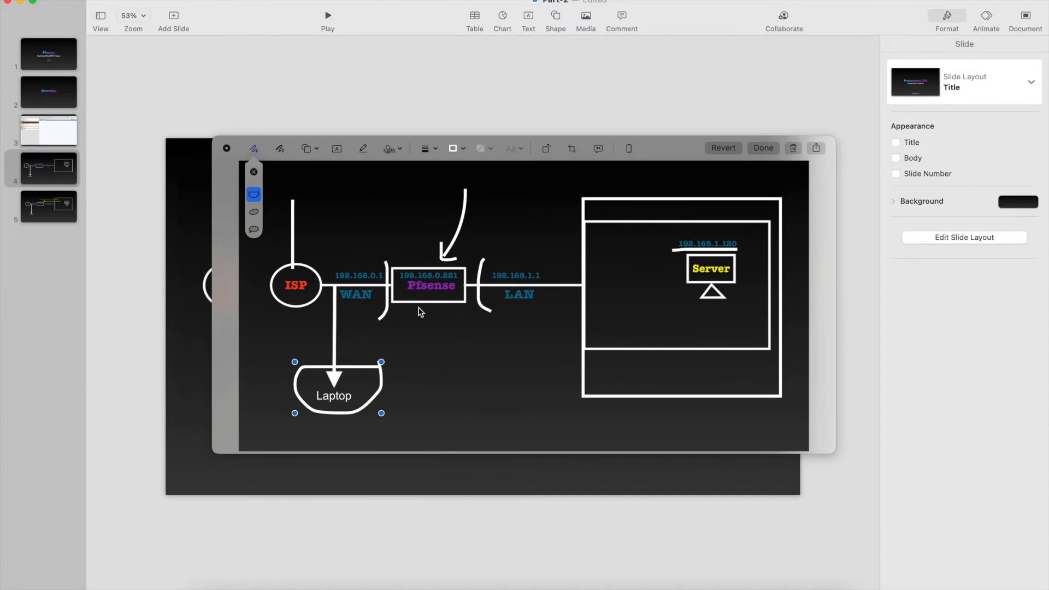
# - Draw a line below Pfsense, try circling the WAN area, and discard the marked-up screenshot
pyautogui.moveTo(431, 350); pyautogui.dragTo(423, 308)
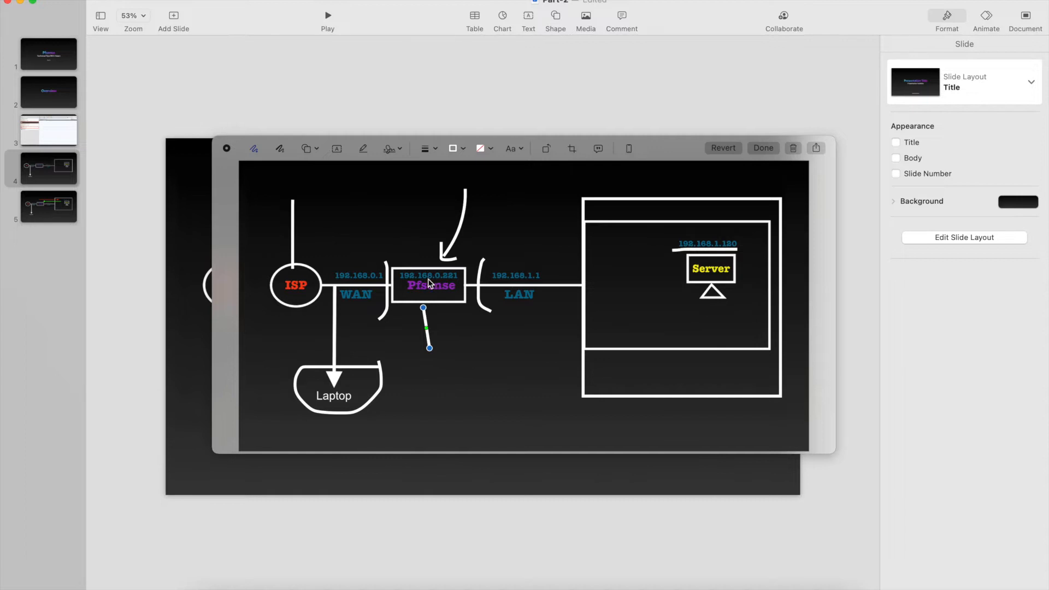
pyautogui.moveTo(409, 257)
pyautogui.mouseDown()
pyautogui.moveTo(330, 204)
pyautogui.moveTo(262, 281)
pyautogui.moveTo(290, 376)
pyautogui.moveTo(304, 384)
pyautogui.mouseUp()
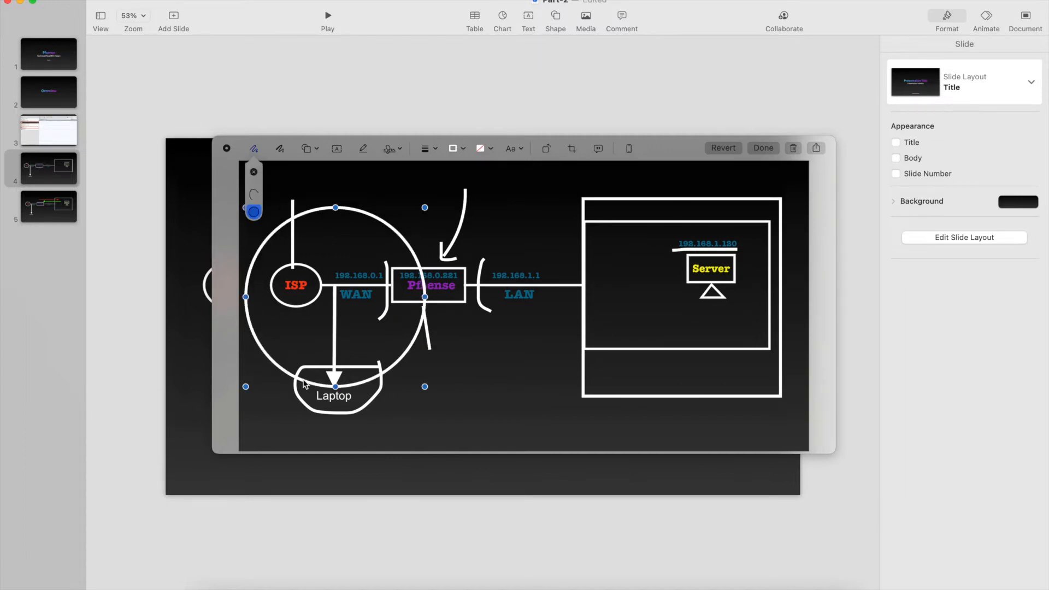
pyautogui.press('Delete')
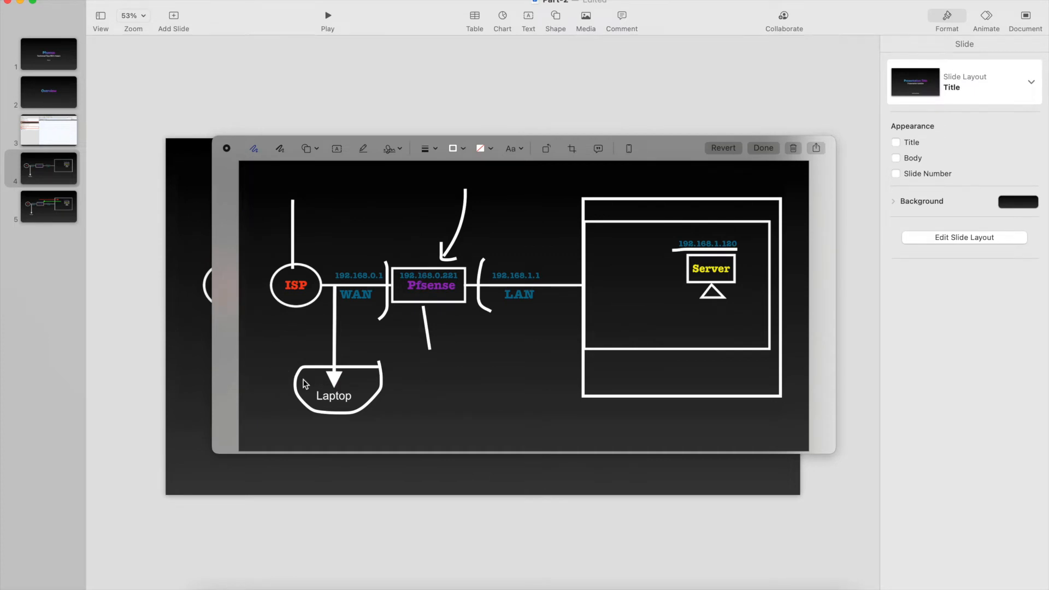
pyautogui.click(793, 148)
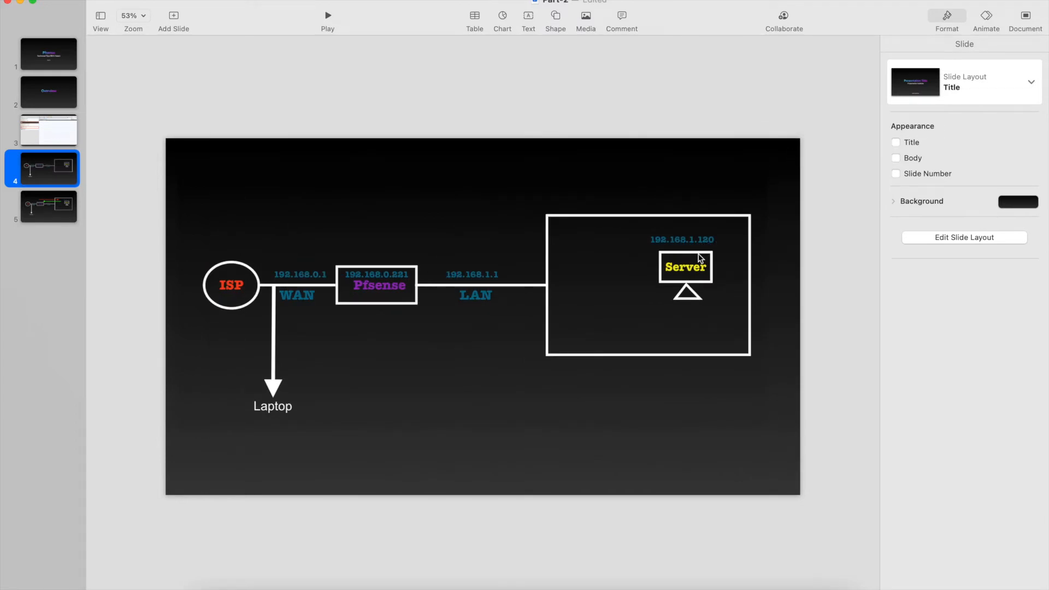
# - Shift the network diagram image slightly right and up on slide 4 and deselect it
pyautogui.hotkey('ctrl', 'Right')
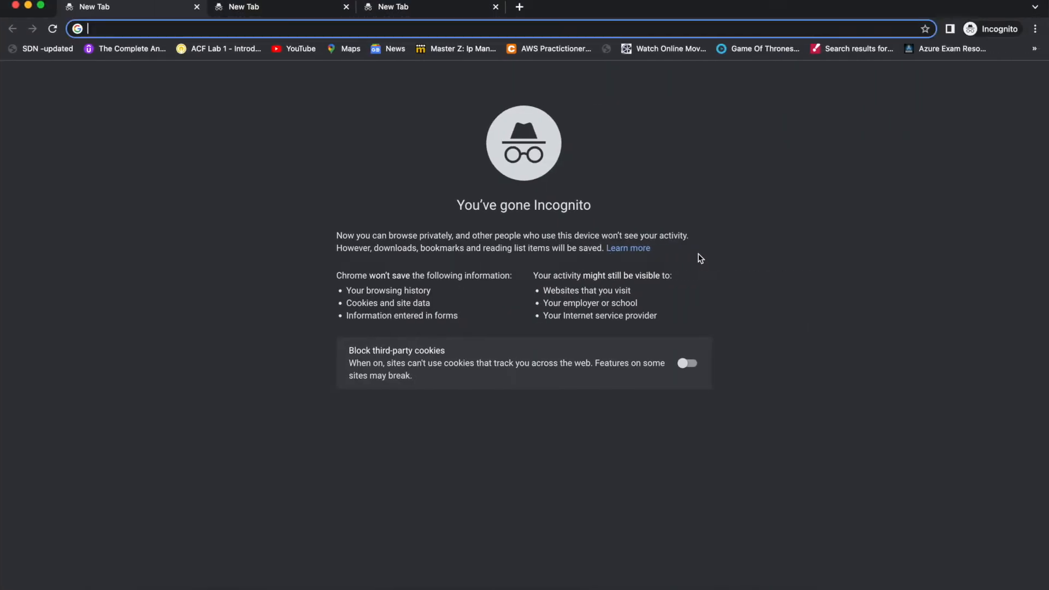
pyautogui.hotkey('ctrl', 'Left')
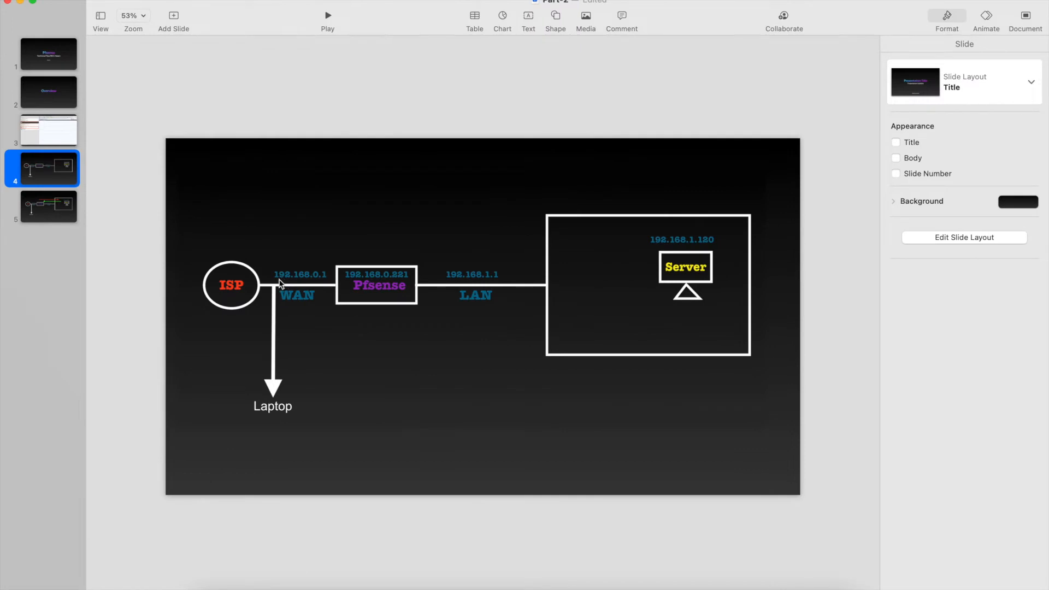
pyautogui.moveTo(349, 278)
pyautogui.mouseDown()
pyautogui.moveTo(385, 285)
pyautogui.moveTo(364, 279)
pyautogui.mouseUp()
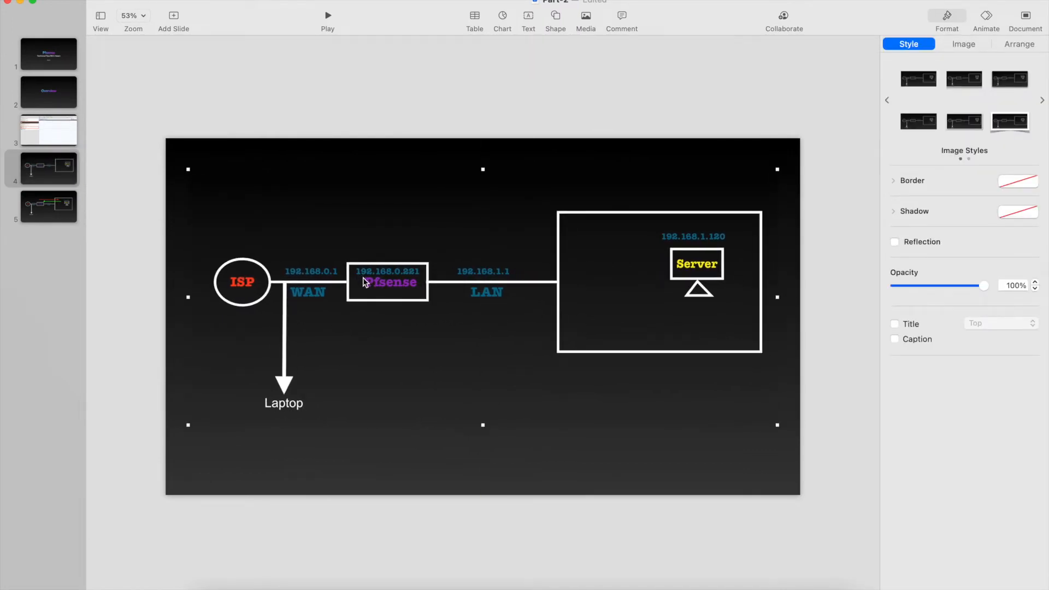
pyautogui.click(368, 478)
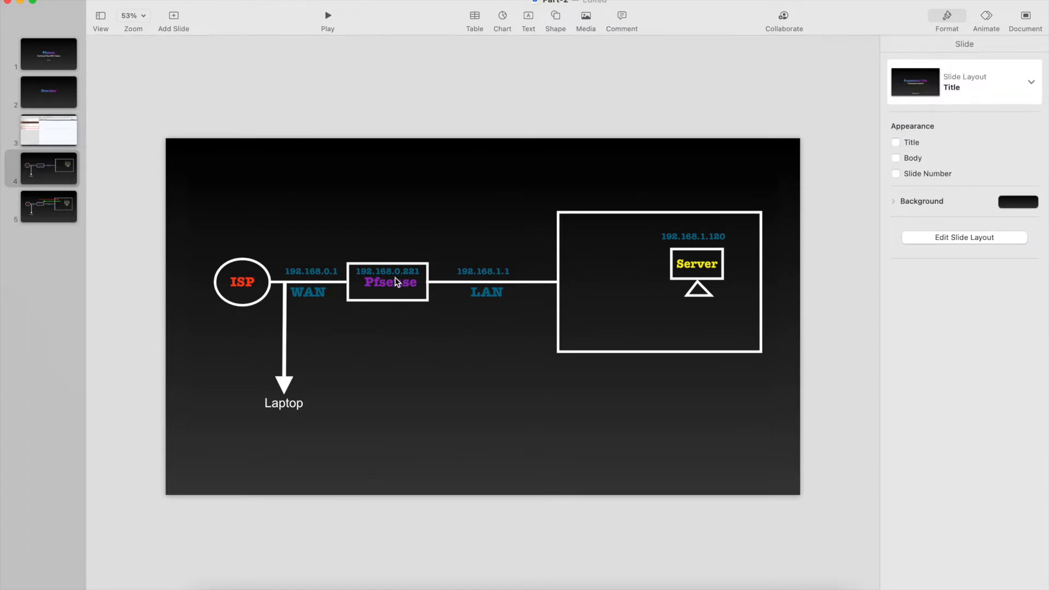
# - Switch to Chrome, open the pfSense web interface at 192.168.0.221:10443 and go to its dashboard
pyautogui.hotkey('ctrl', 'Right')
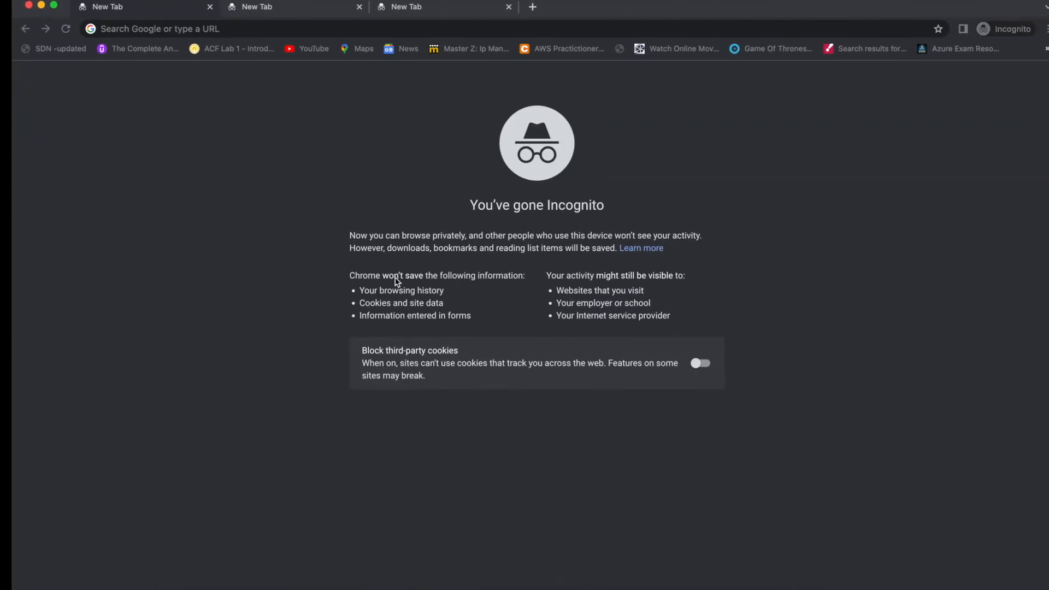
pyautogui.press('super+l')
pyautogui.write('192.168.0.221:104')
pyautogui.press('BackSpace')
pyautogui.press('BackSpace')
pyautogui.write('21')
pyautogui.press('Return')
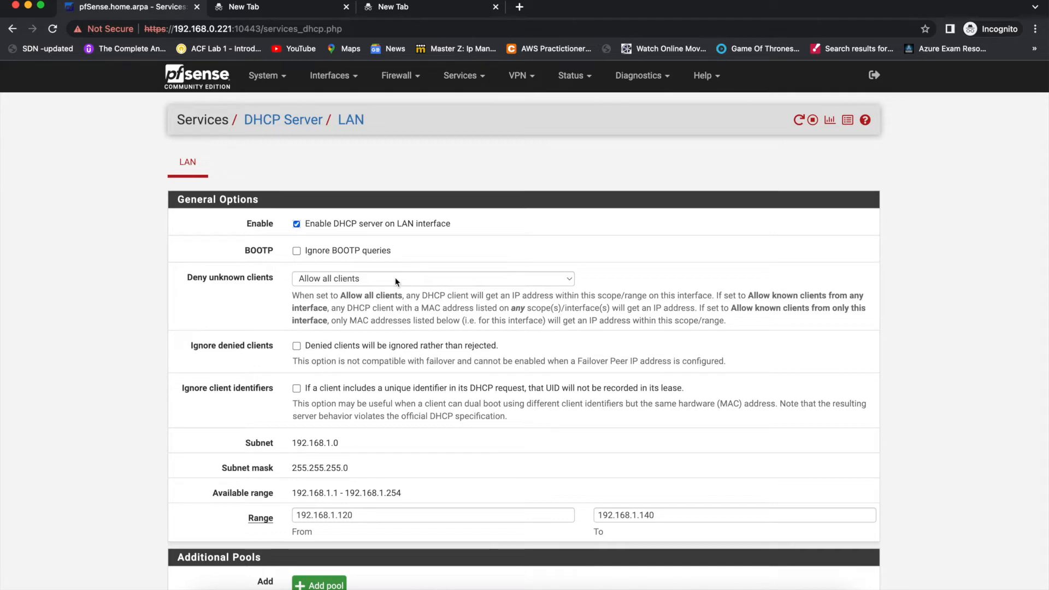
pyautogui.click(202, 87)
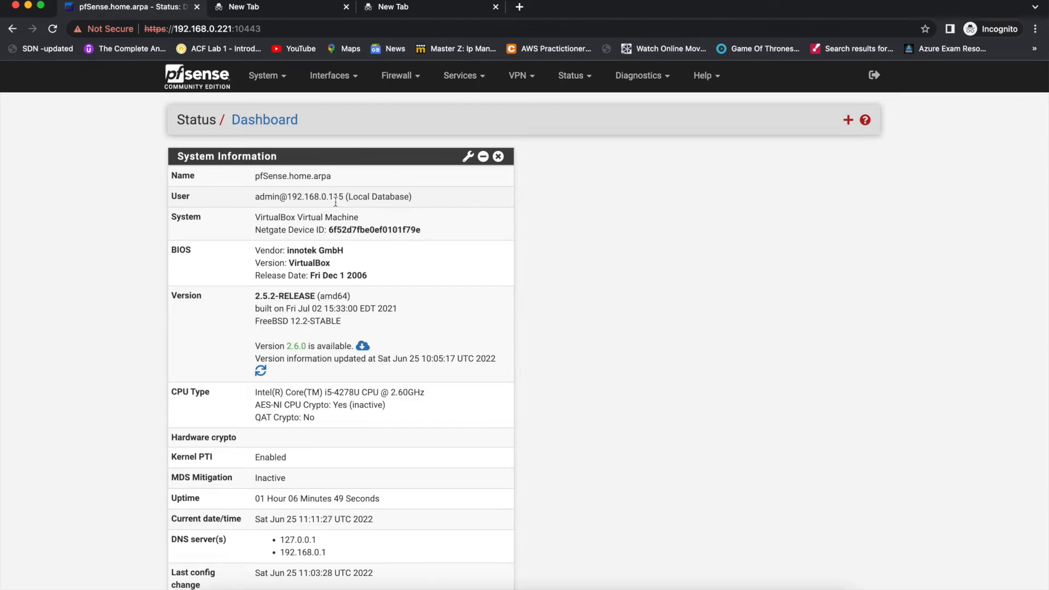
# - Compare the dashboard with the network diagram and examine System Information for version, current date/time, DNS servers and resource usage
pyautogui.hotkey('ctrl', 'Left')
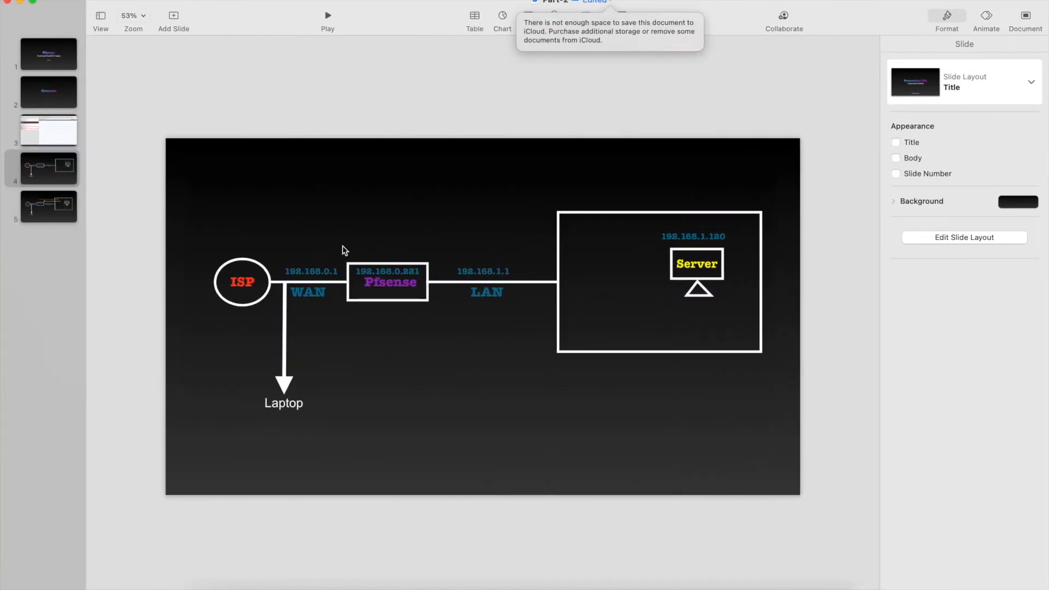
pyautogui.hotkey('ctrl', 'Right')
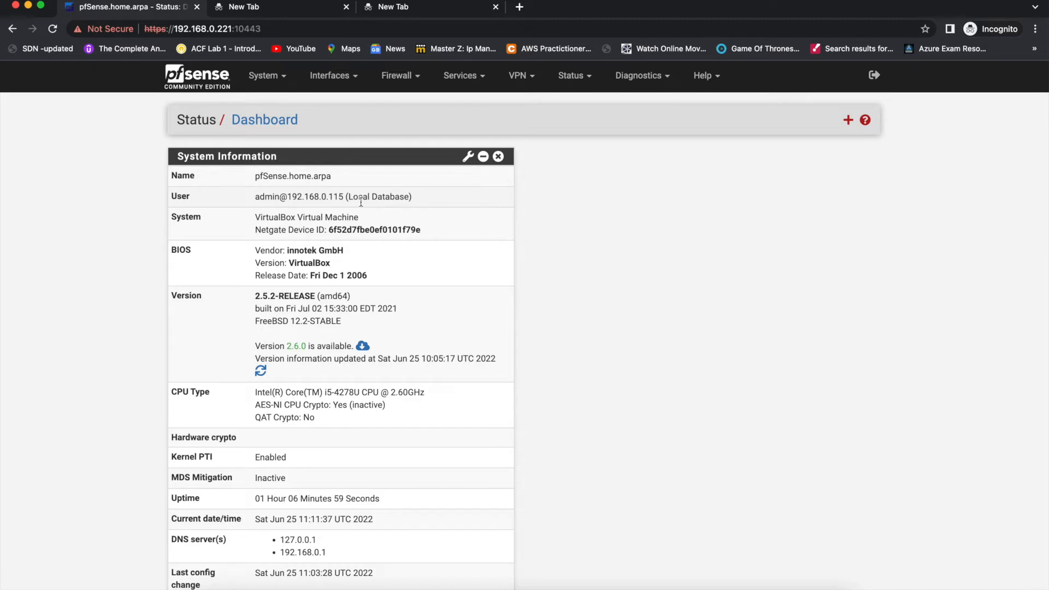
pyautogui.scroll(-1, 358, 318)
pyautogui.scroll(-1, 359, 320)
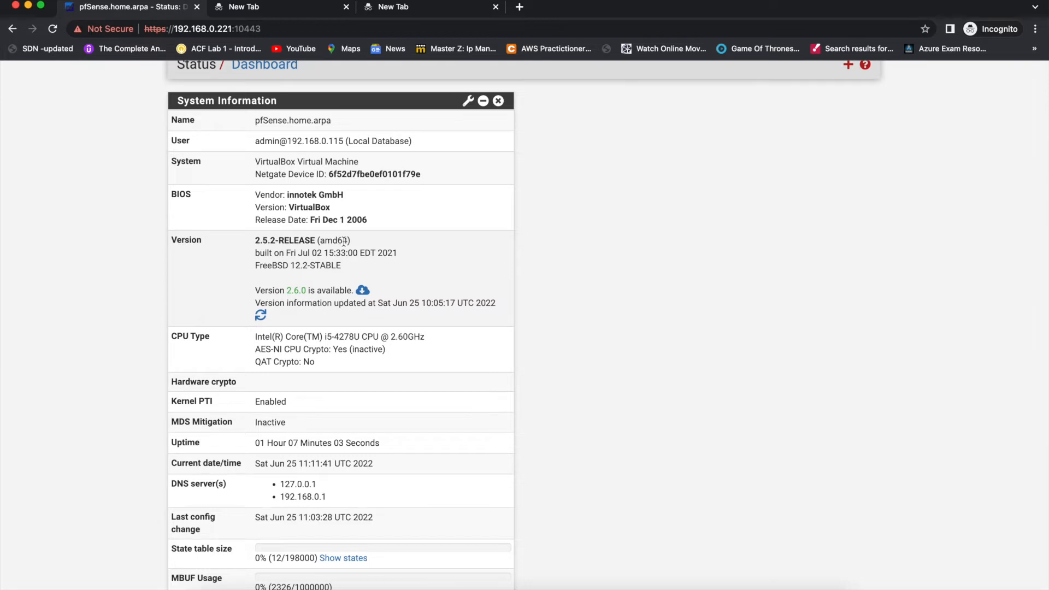
pyautogui.scroll(-2, 332, 280)
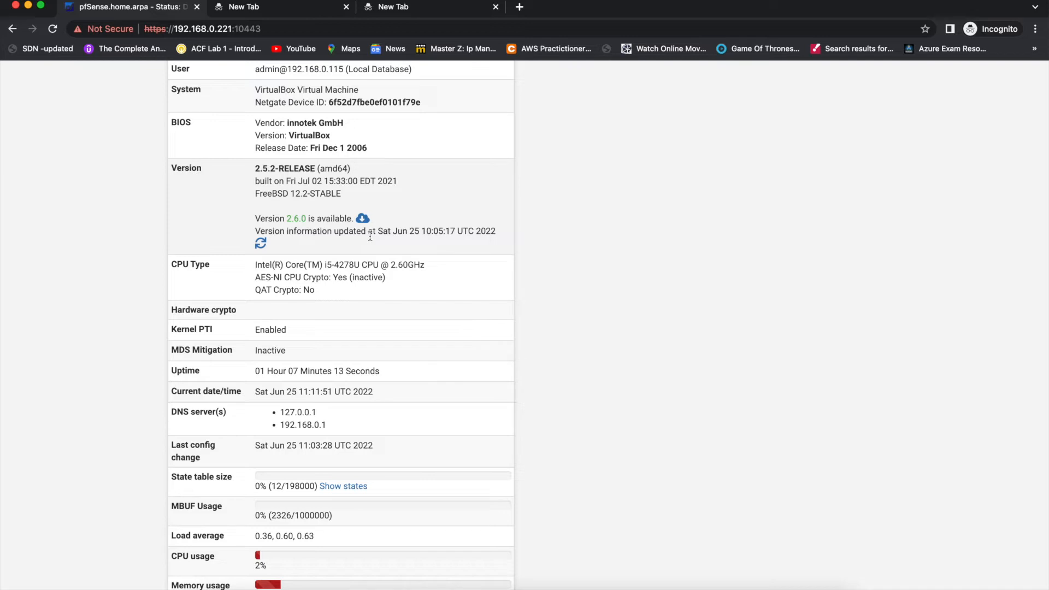
pyautogui.moveTo(378, 233); pyautogui.dragTo(433, 234)
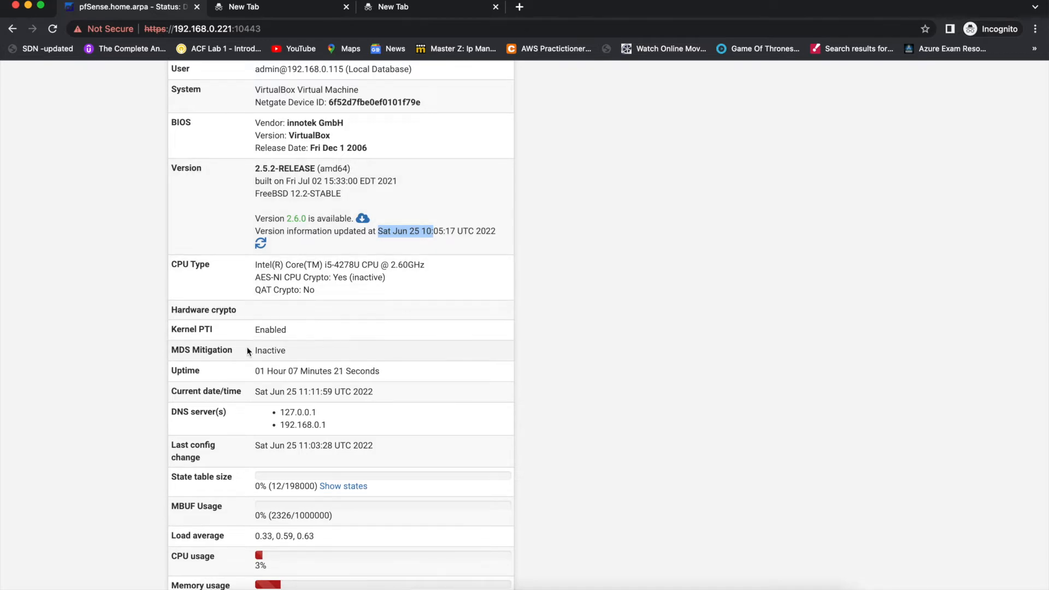
pyautogui.scroll(-3, 247, 346)
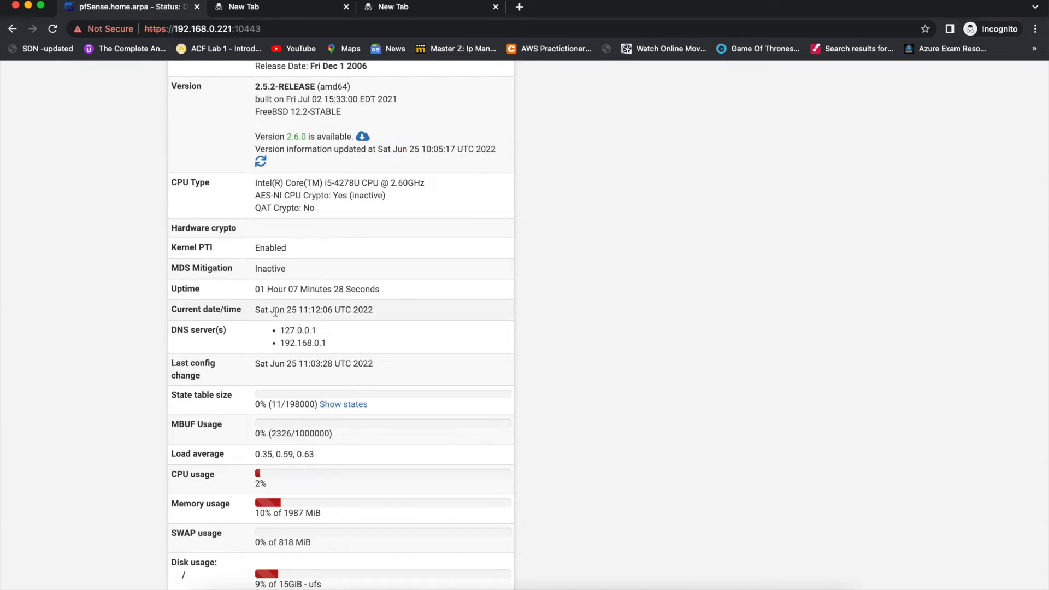
pyautogui.tripleClick(277, 319)
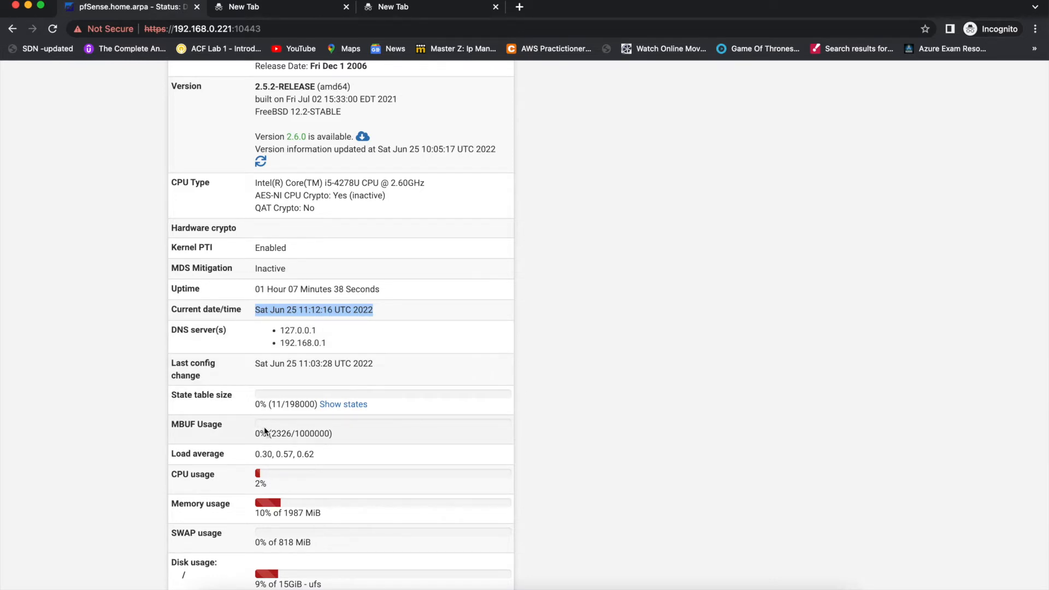
pyautogui.scroll(-2, 273, 422)
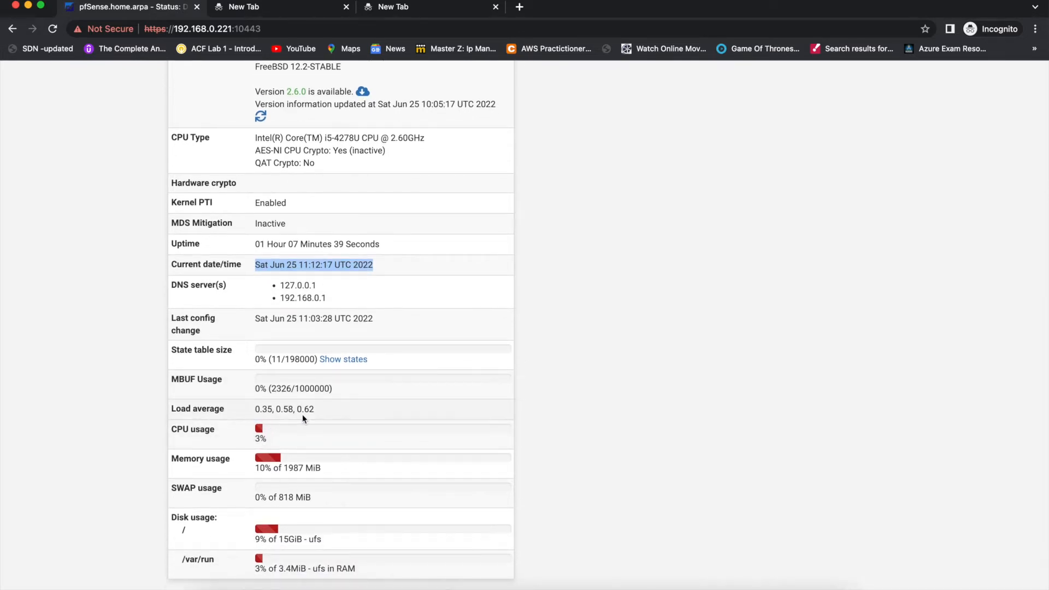
pyautogui.scroll(-1, 303, 414)
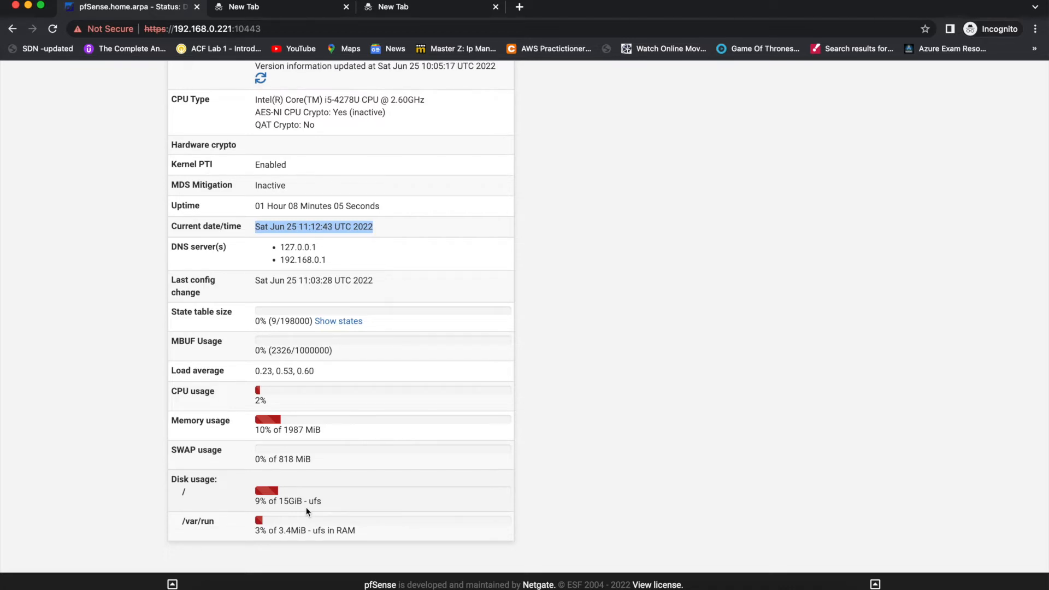
# - Add the Traffic Graphs widget to the pfSense dashboard
pyautogui.scroll(5, 306, 507)
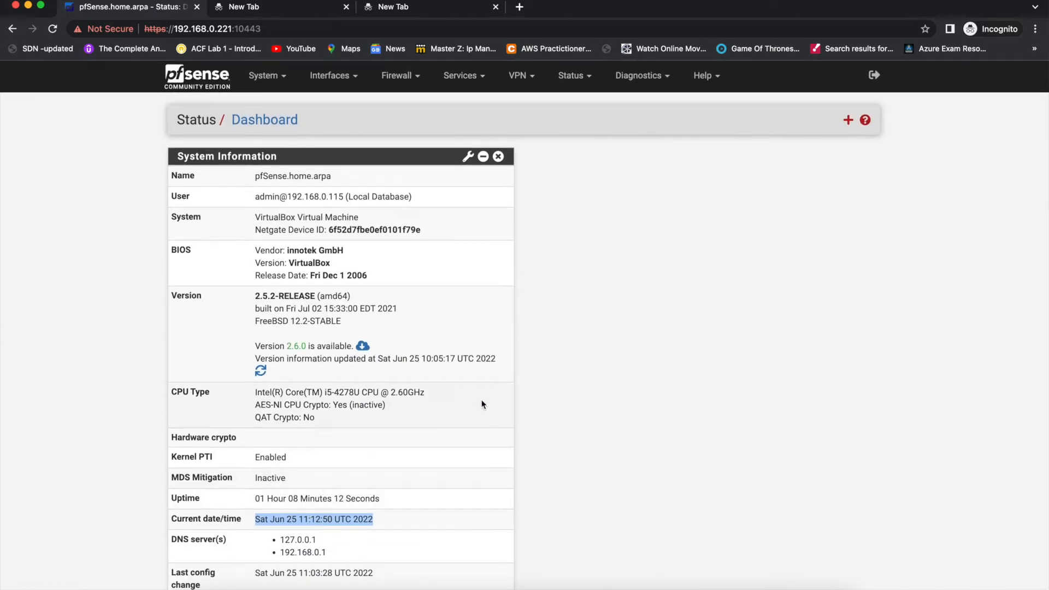
pyautogui.click(849, 121)
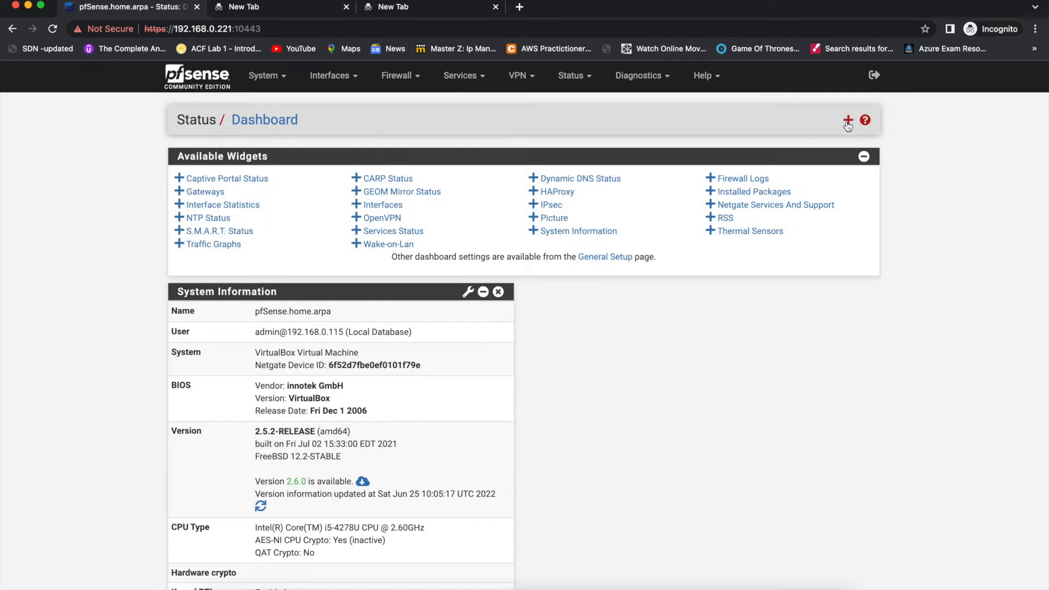
pyautogui.click(213, 244)
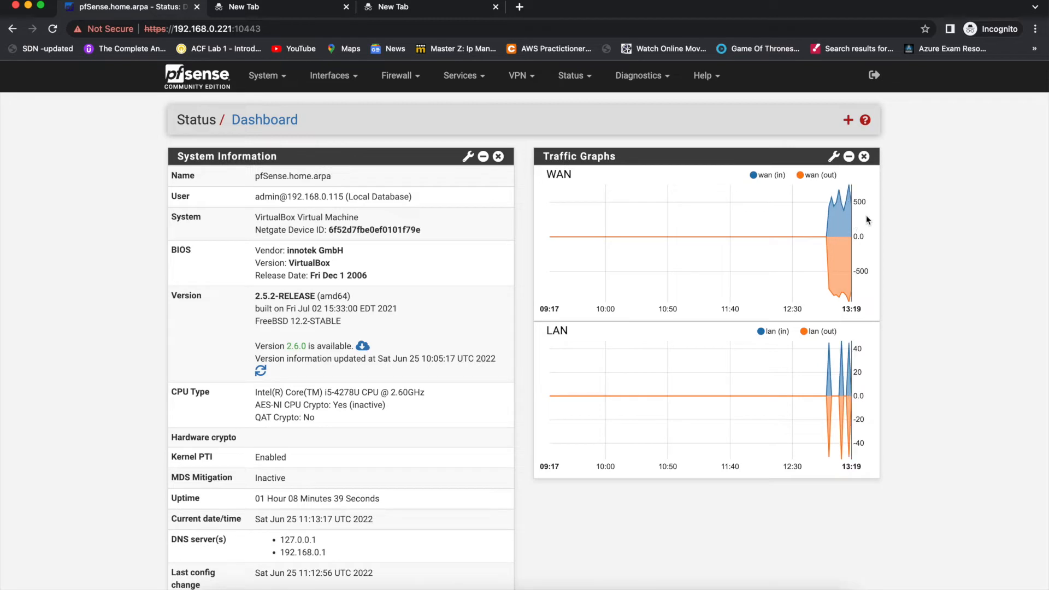
# - Set the Traffic Graphs widget's refresh interval to 1 and save its settings
pyautogui.moveTo(848, 261)
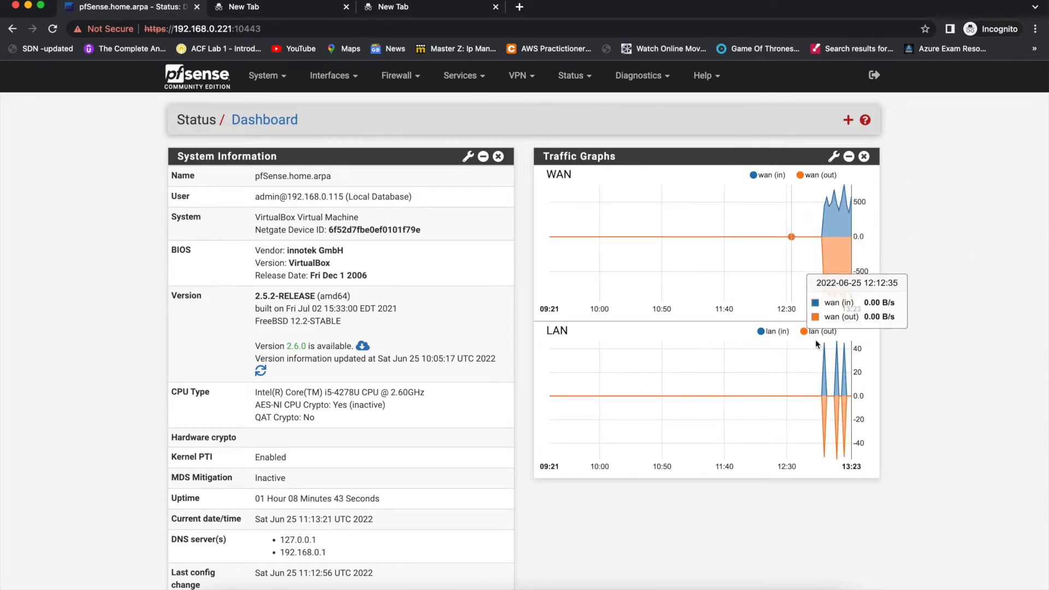
pyautogui.click(847, 120)
pyautogui.click(848, 120)
pyautogui.click(834, 157)
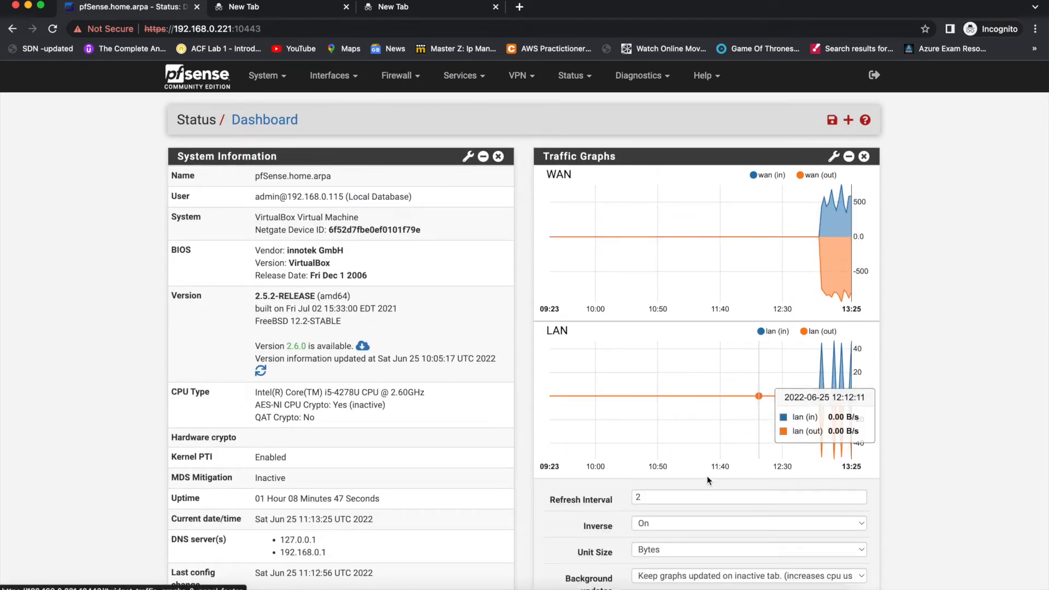
pyautogui.rightClick(684, 498)
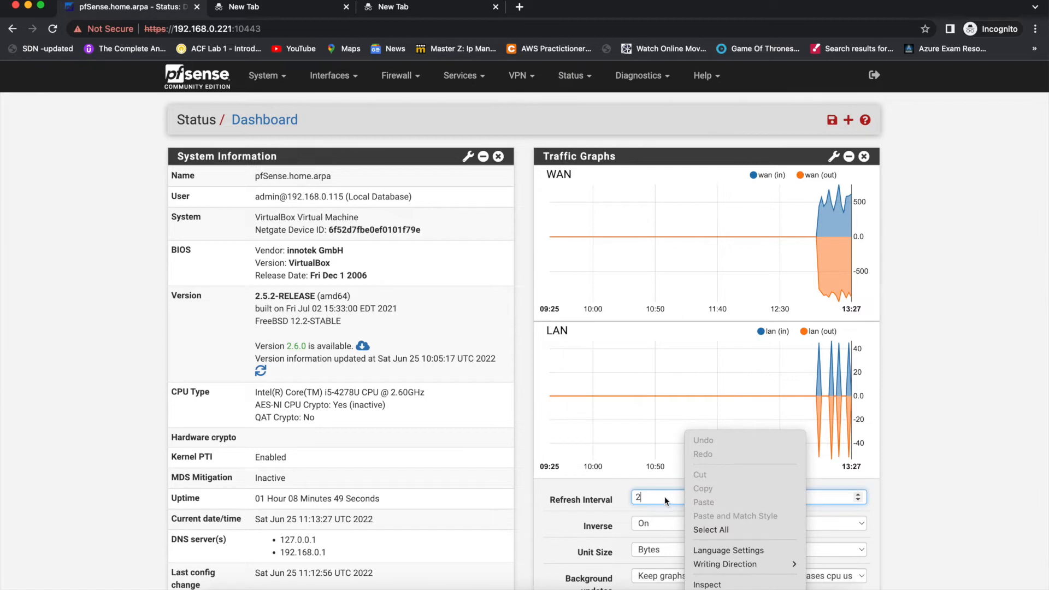
pyautogui.click(664, 497)
pyautogui.press('BackSpace')
pyautogui.write('1')
pyautogui.scroll(-2, 664, 496)
pyautogui.scroll(-4, 594, 537)
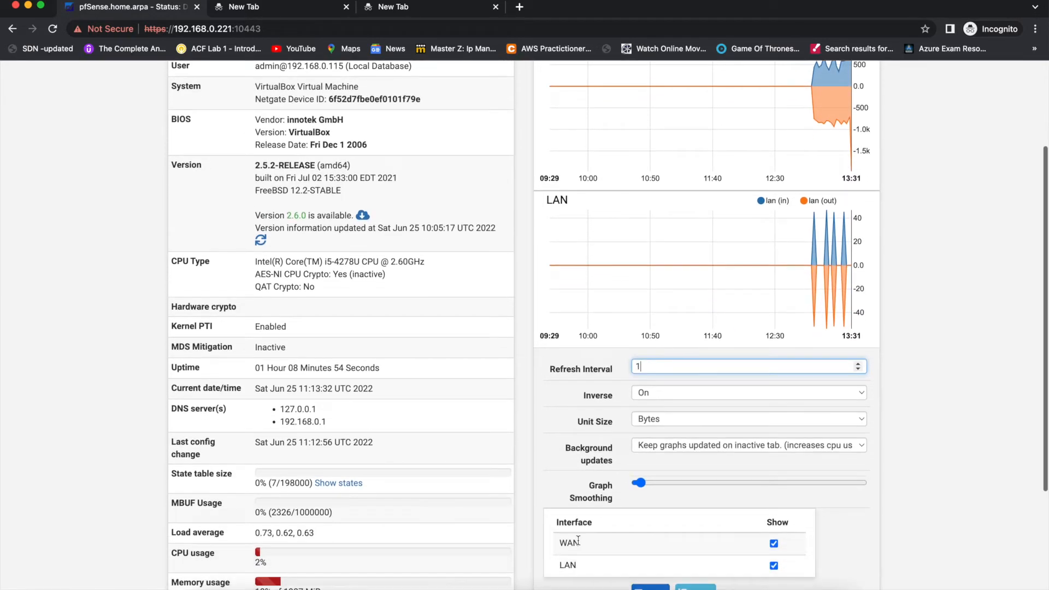
pyautogui.click(642, 532)
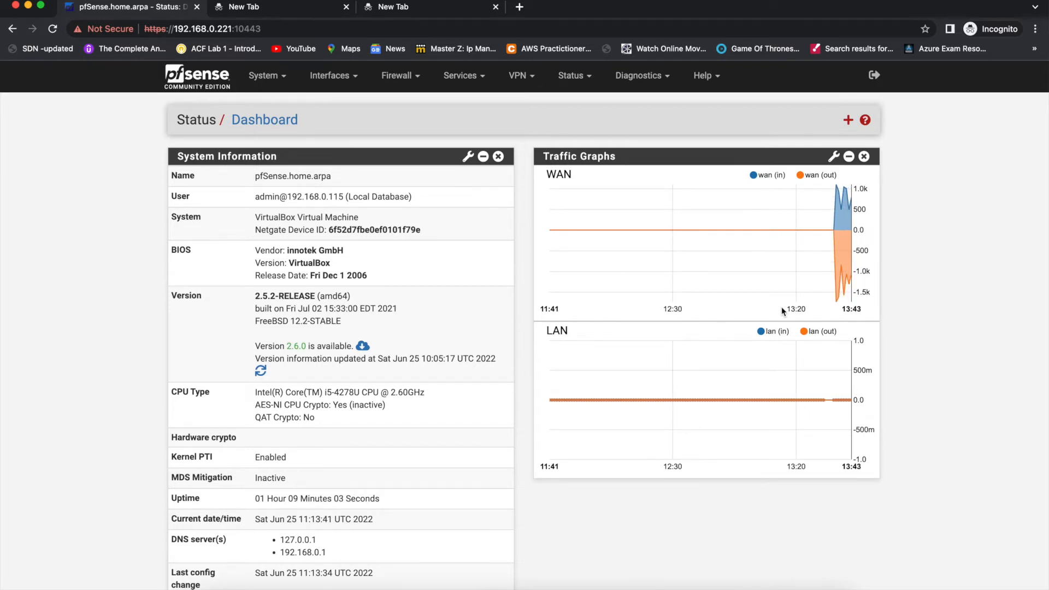
# - Add the Interface Statistics widget to the pfSense dashboard
pyautogui.click(846, 121)
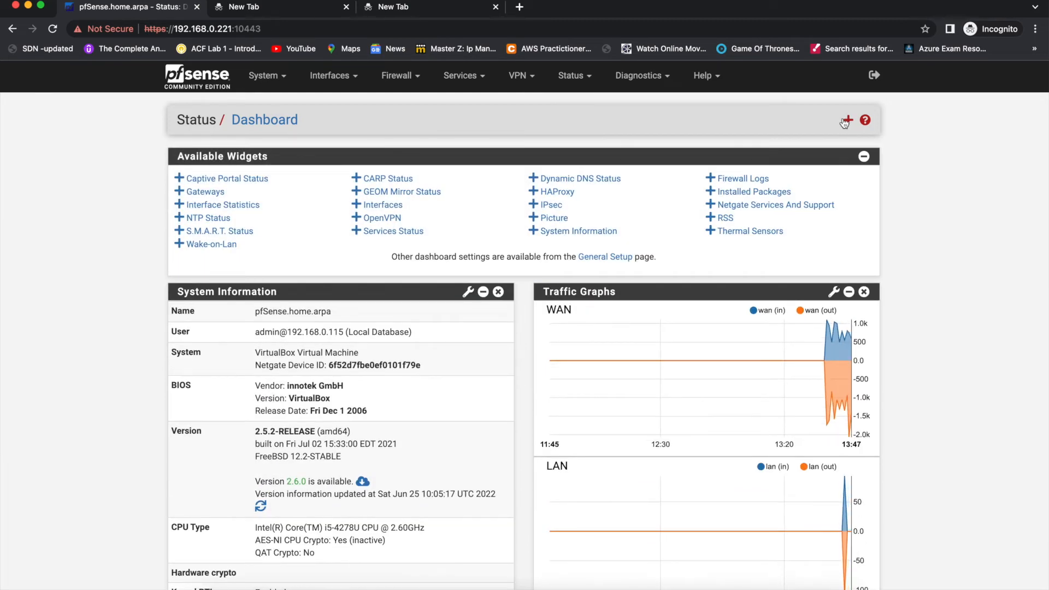
pyautogui.click(257, 207)
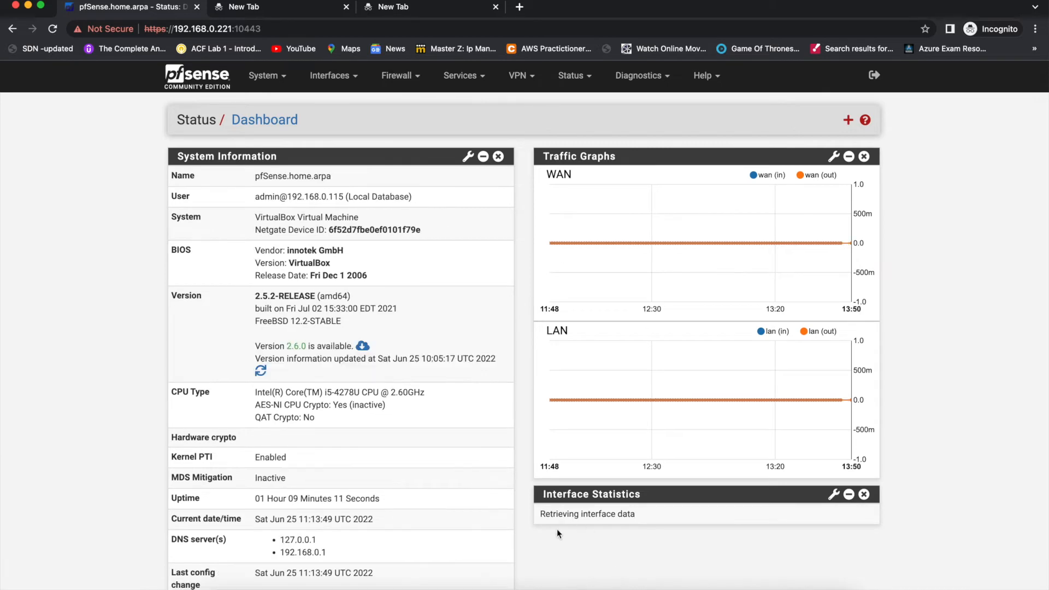
pyautogui.scroll(-3, 601, 508)
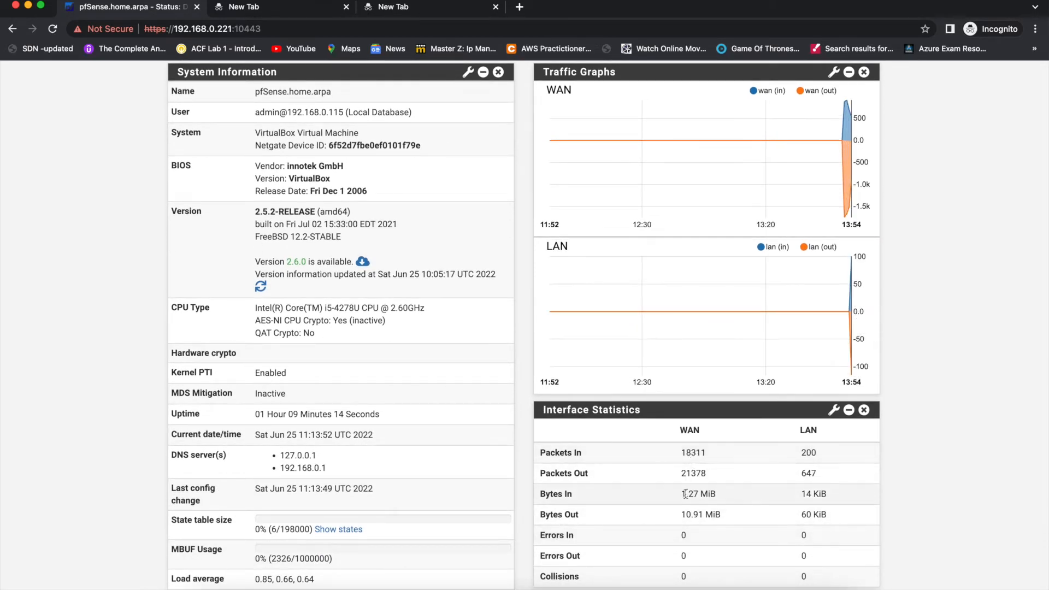
# - Switch to the terminal and start a ping to the pfSense WAN address 192.168.0.221
pyautogui.hotkey('ctrl', 'Right')
pyautogui.write('p')
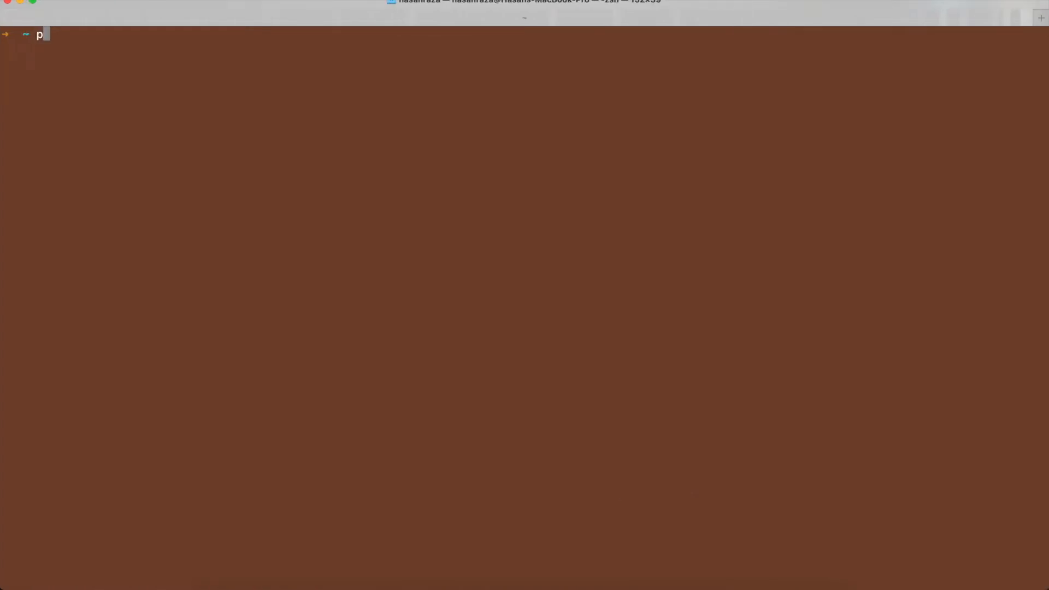
pyautogui.write('ing 192.168.1.120')
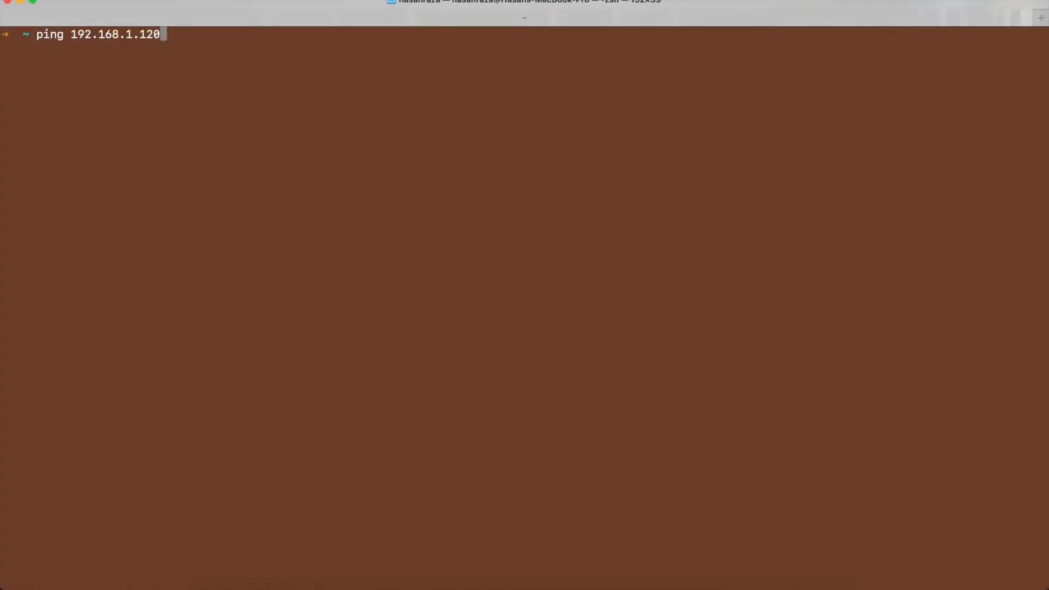
pyautogui.press('Up')
pyautogui.press('Return')
# - Check the WAN packet counters on the pfSense dashboard during the ping, stop the ping and return to the dashboard
pyautogui.hotkey('ctrl', 'Left')
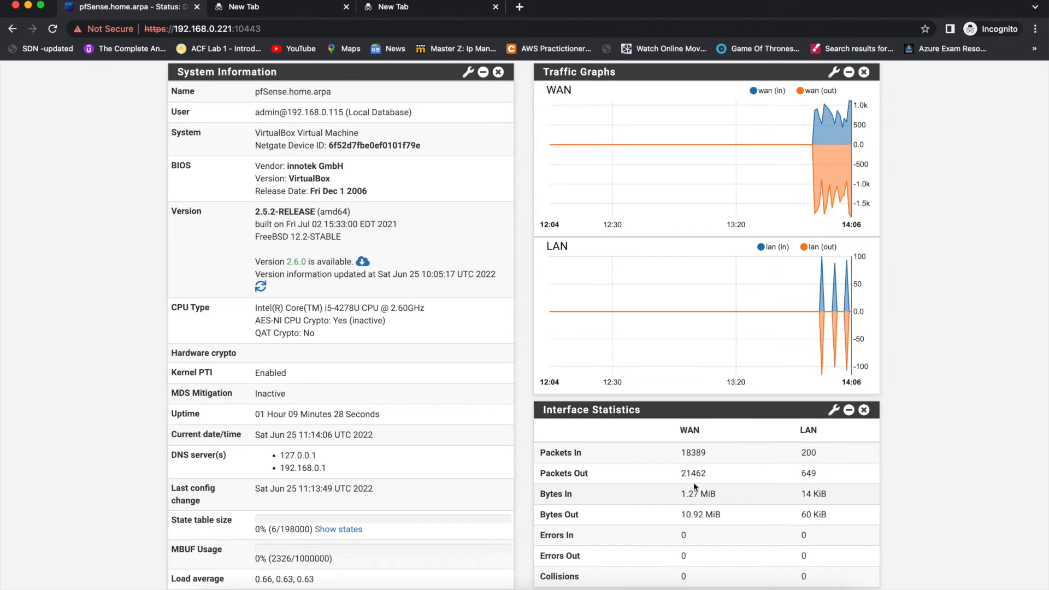
pyautogui.doubleClick(694, 453)
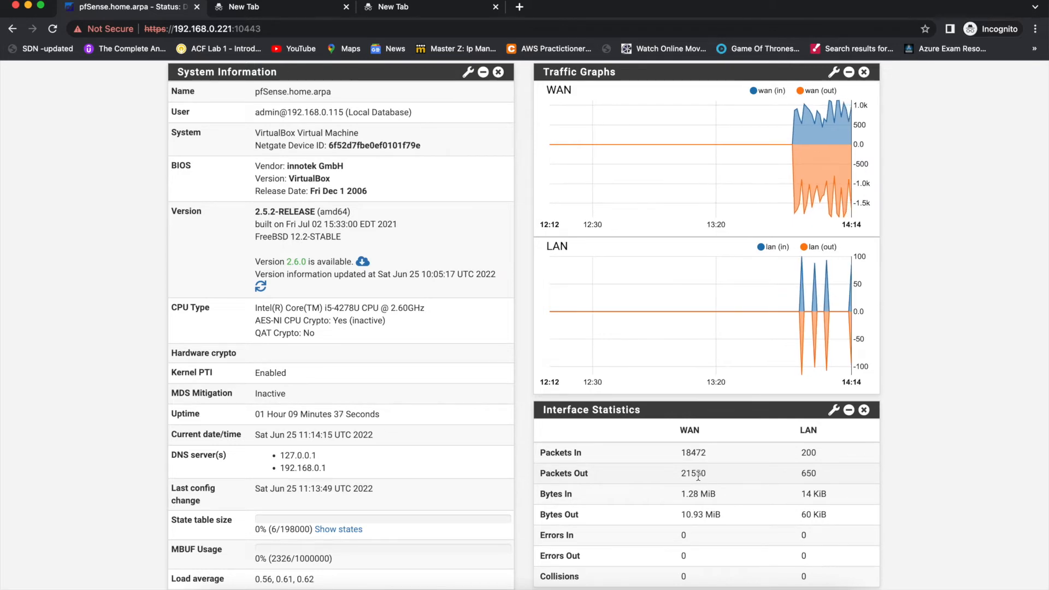
pyautogui.hotkey('ctrl', 'Right')
pyautogui.hotkey('ctrl', 'c')
pyautogui.hotkey('ctrl', 'Left')
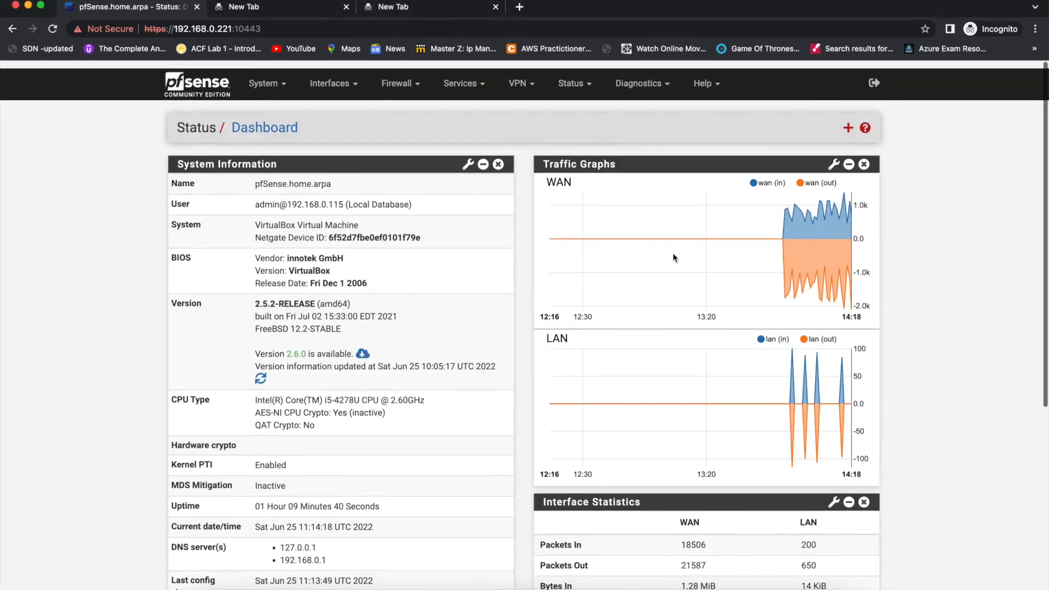
# - Add the NTP Status widget to the dashboard and bring it into view
pyautogui.click(849, 121)
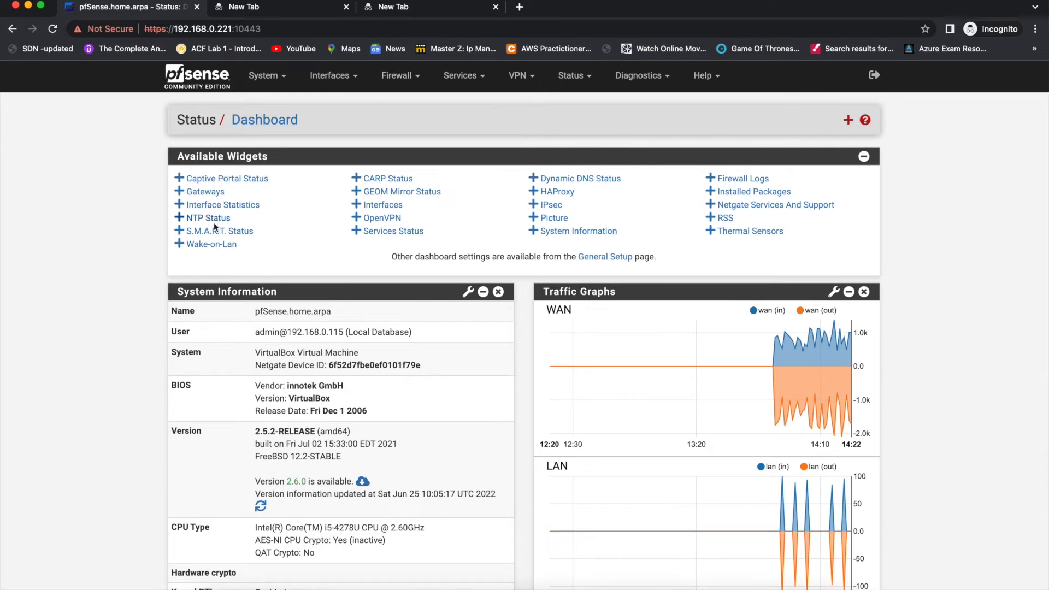
pyautogui.click(213, 220)
pyautogui.scroll(-2, 654, 468)
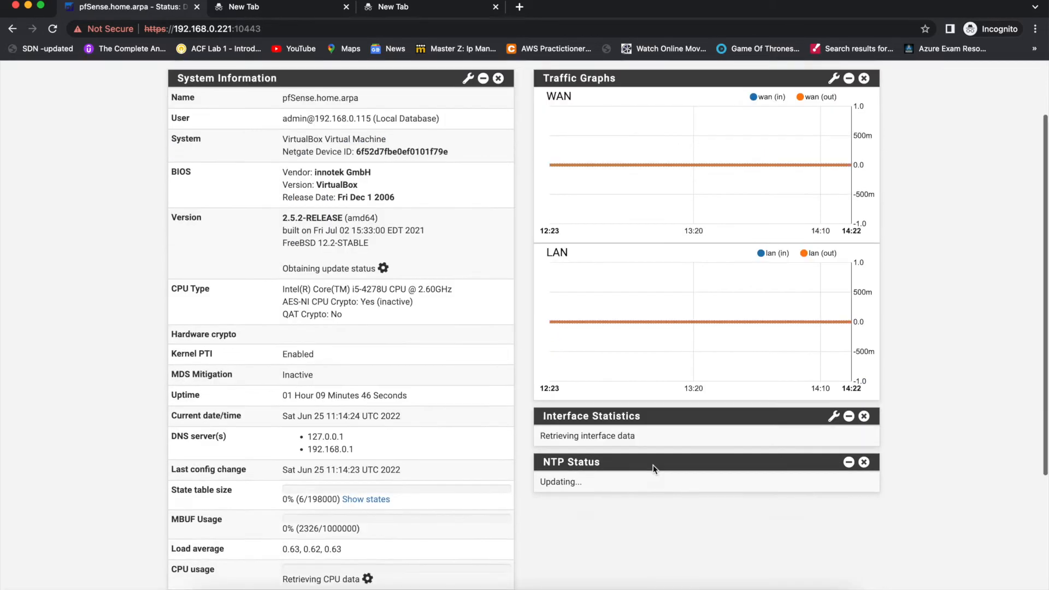
pyautogui.scroll(-3, 653, 464)
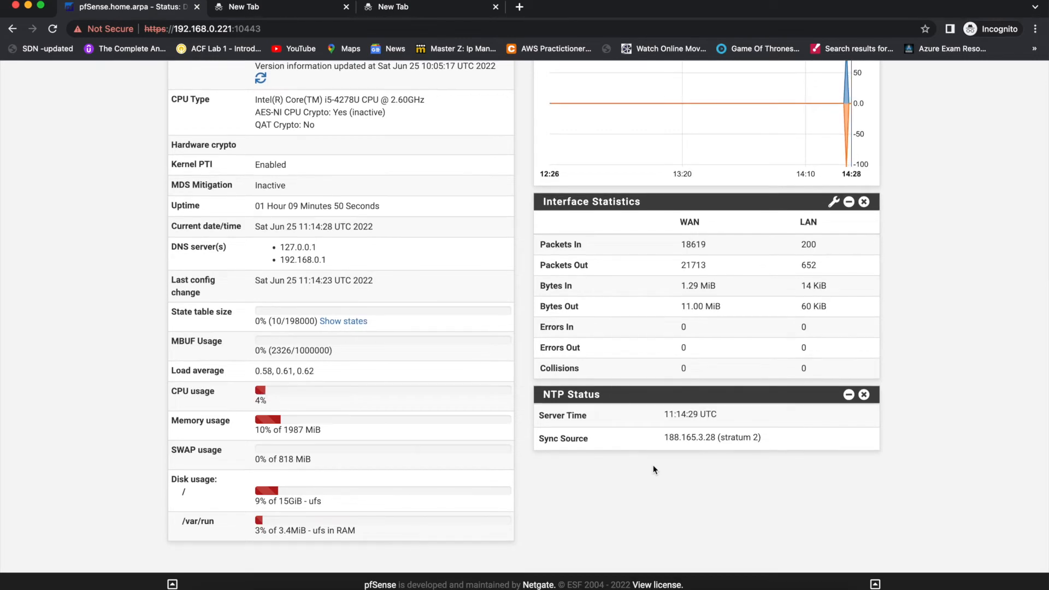
# - Copy the NTP sync source address 188.165.3.28, switch to the cleared terminal and run whois without arguments
pyautogui.doubleClick(700, 437)
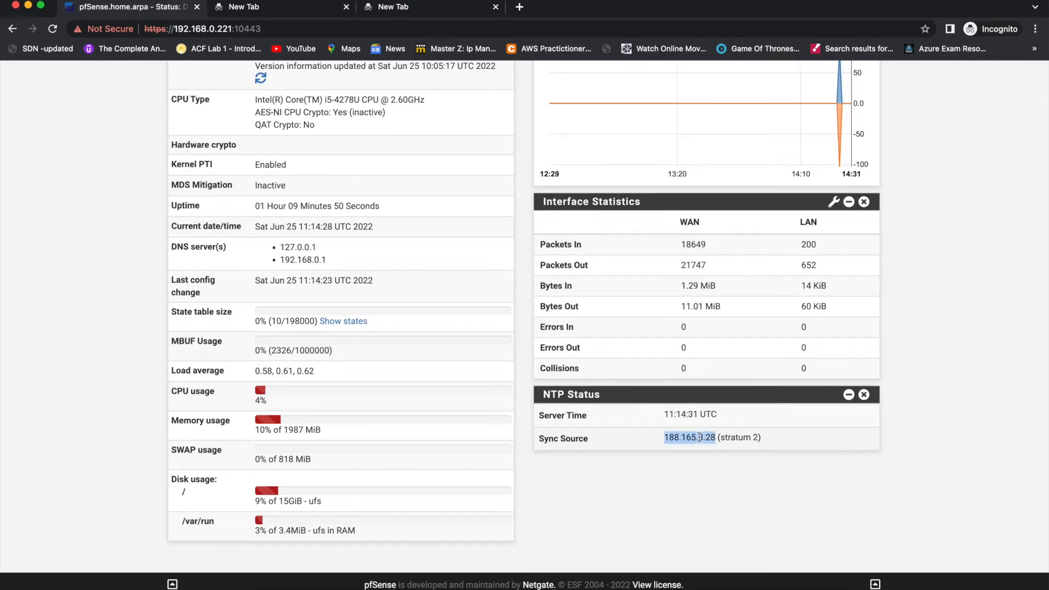
pyautogui.hotkey('ctrl', 'Right')
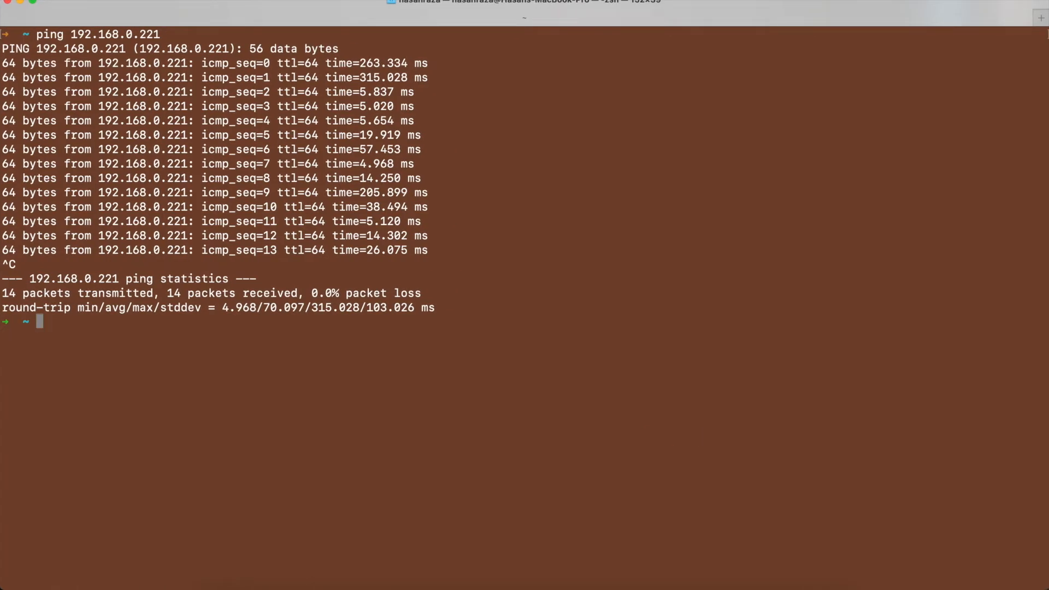
pyautogui.hotkey('ctrl', 'l')
pyautogui.write('whoi')
pyautogui.press('Tab')
pyautogui.write('i')
pyautogui.press('Tab')
pyautogui.press('Return')
# - Run whois on 188.165.3.28 and examine the organisation and country records in its output
pyautogui.write('whois')
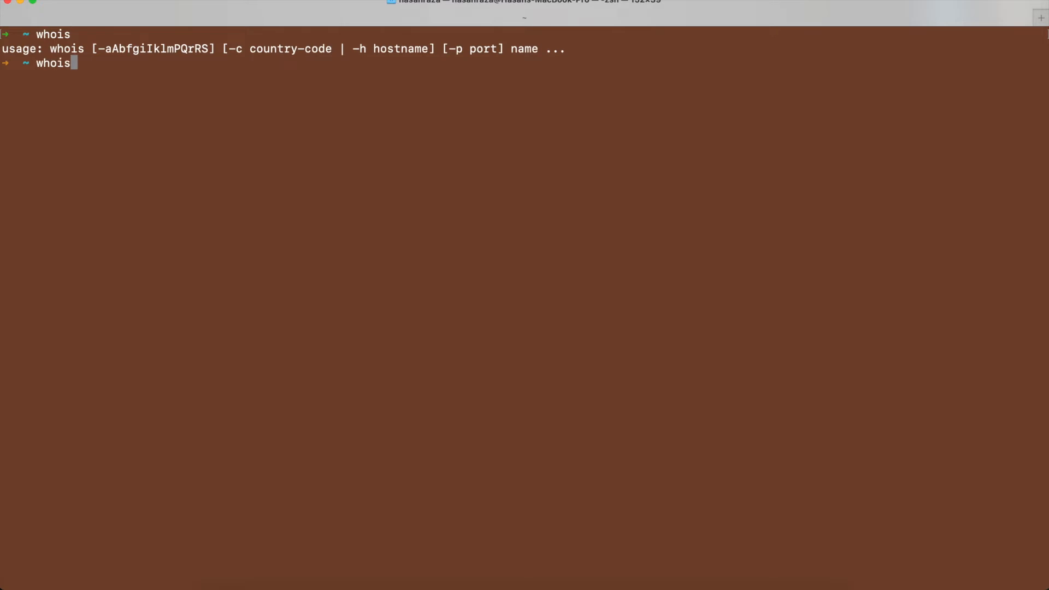
pyautogui.press('super+v')
pyautogui.press('Left')
pyautogui.press('Left')
pyautogui.press('Left')
pyautogui.press('Left')
pyautogui.press('Left')
pyautogui.press('Left')
pyautogui.press('Left')
pyautogui.press('Left')
pyautogui.press('Left')
pyautogui.press('Left')
pyautogui.press('Left')
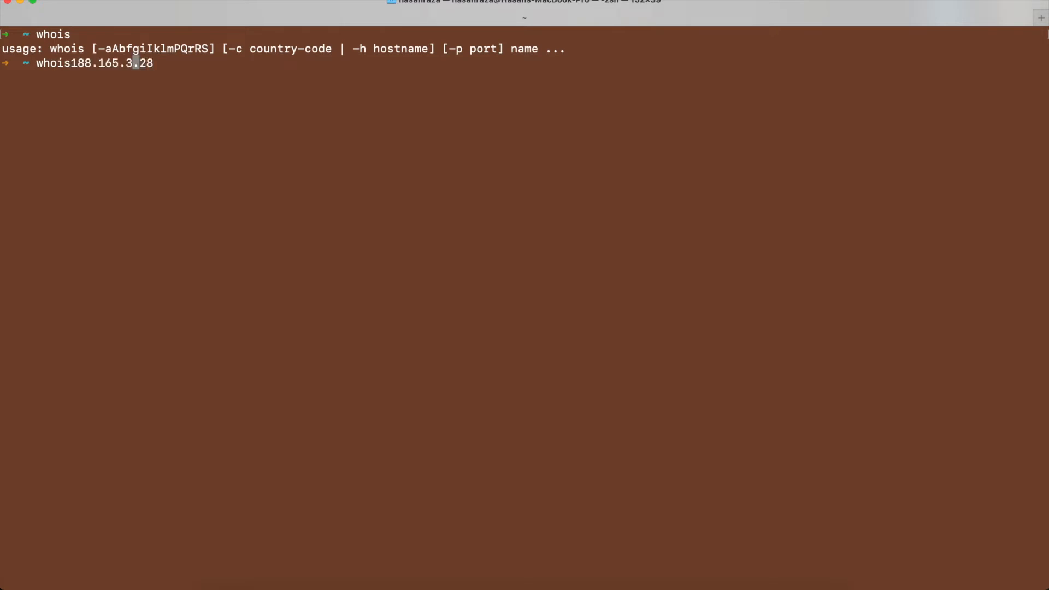
pyautogui.press('Left')
pyautogui.press('Return')
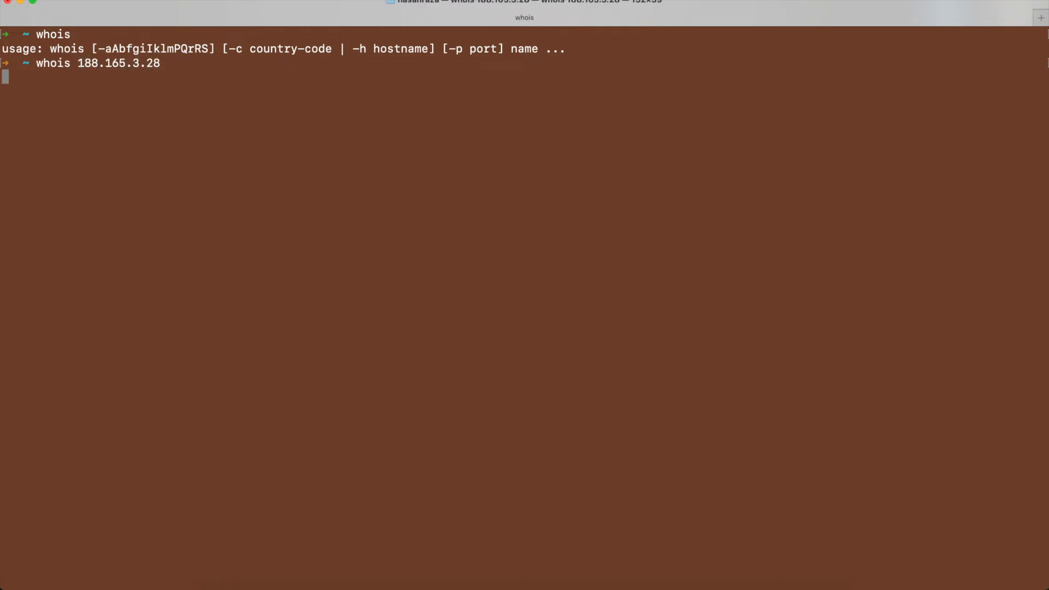
pyautogui.scroll(5, 737, 389)
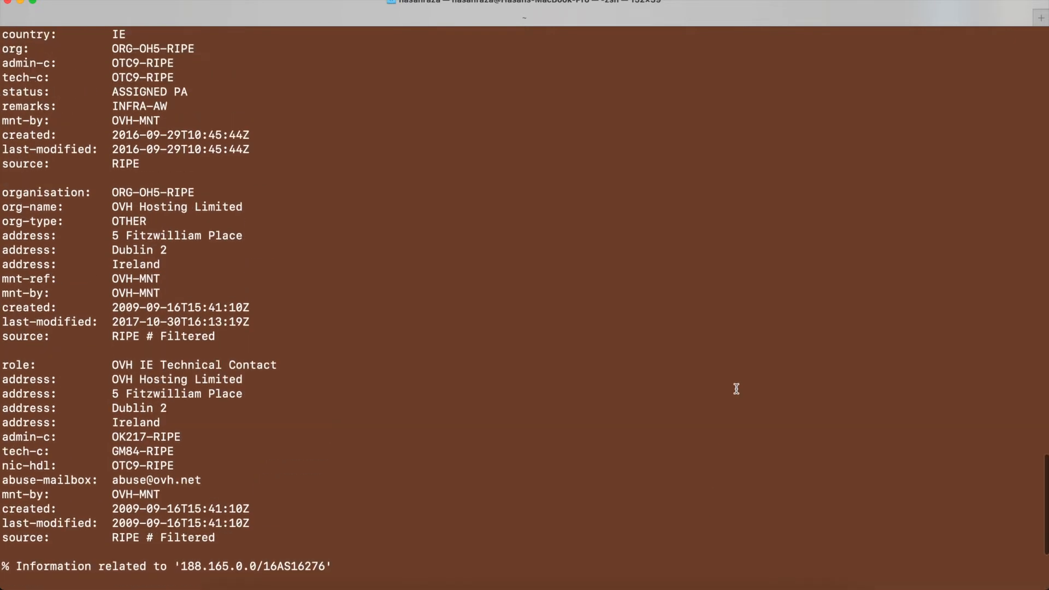
pyautogui.scroll(4, 736, 389)
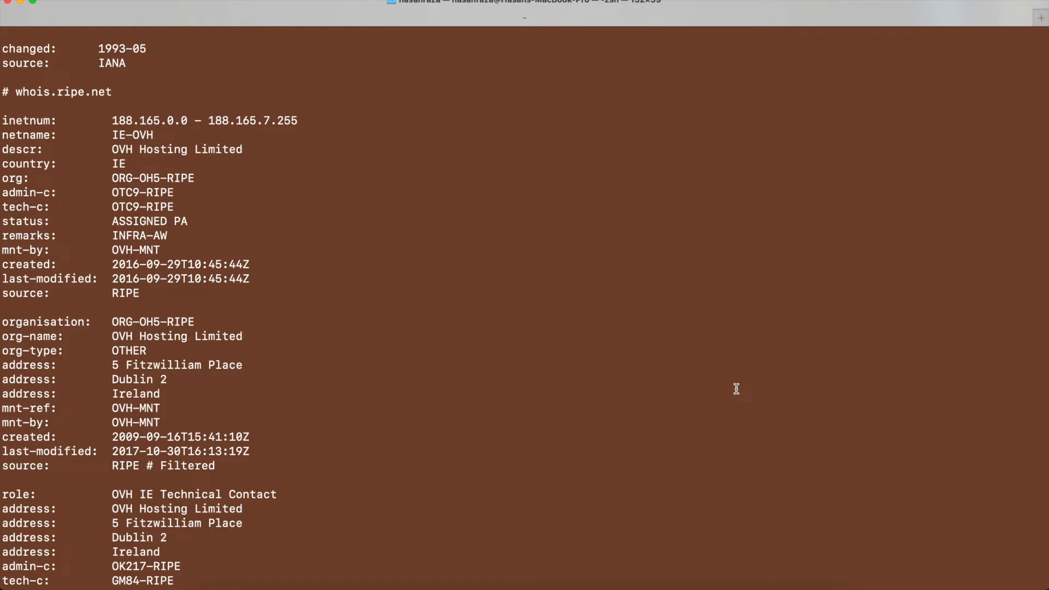
pyautogui.scroll(10, 736, 389)
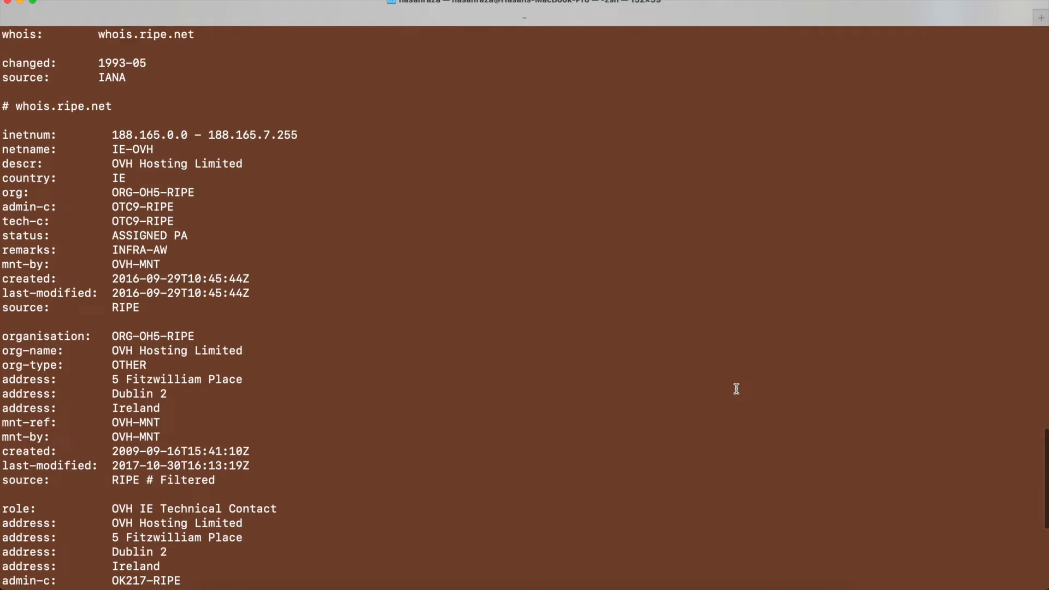
# - Switch back to Chrome, add the Gateways widget to the dashboard and compare its WAN gateway with the network diagram in Keynote
pyautogui.hotkey('ctrl', 'Left')
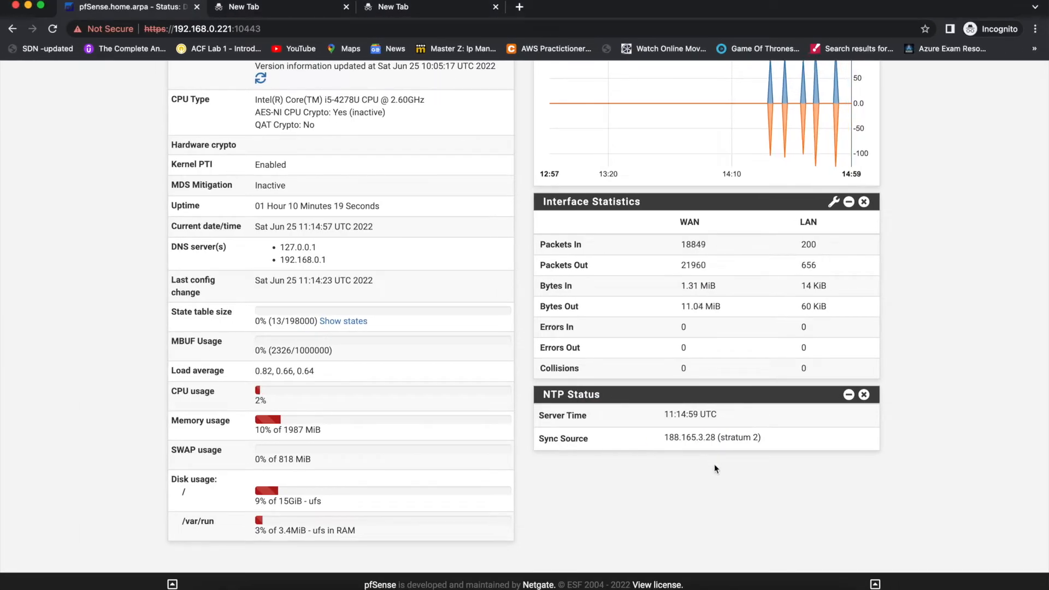
pyautogui.scroll(5, 714, 463)
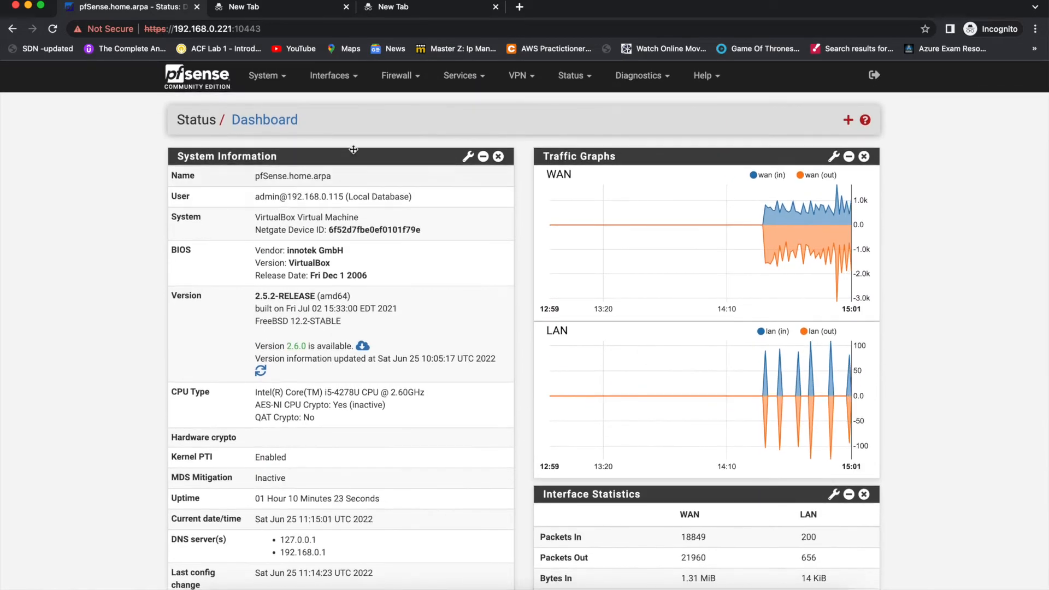
pyautogui.click(282, 81)
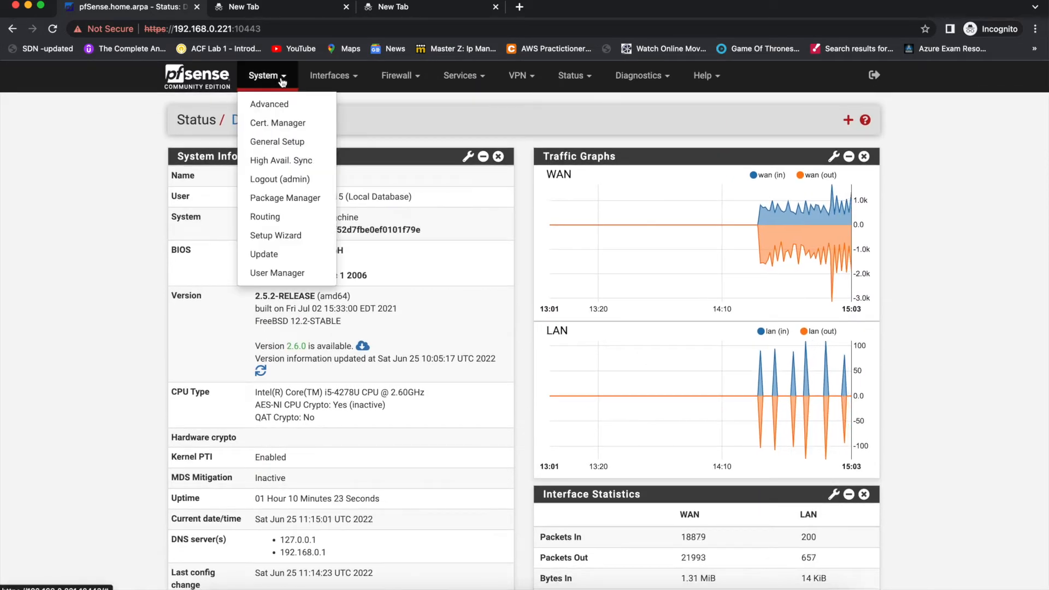
pyautogui.click(447, 134)
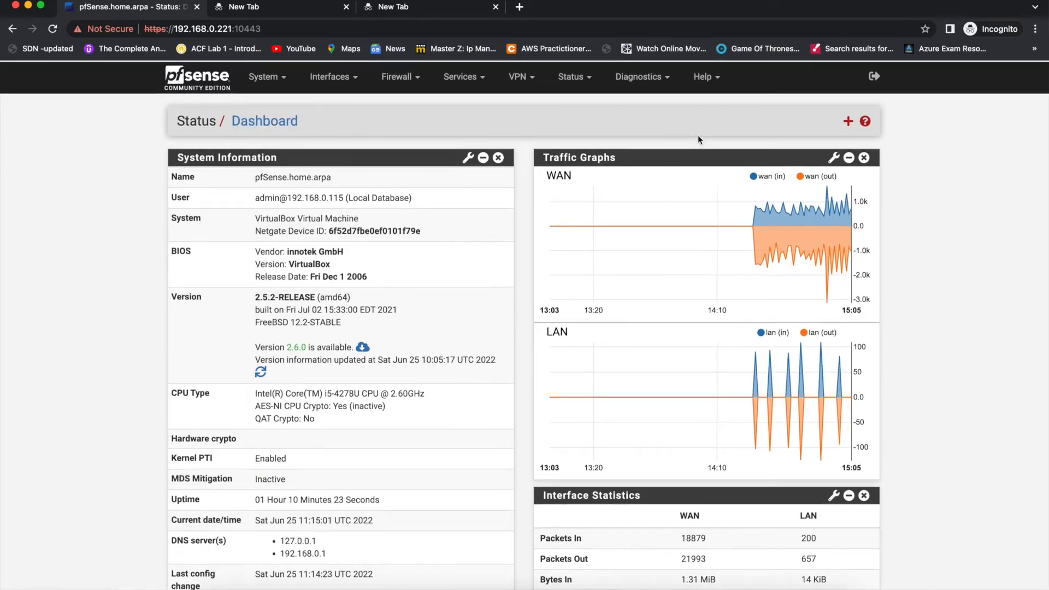
pyautogui.click(849, 120)
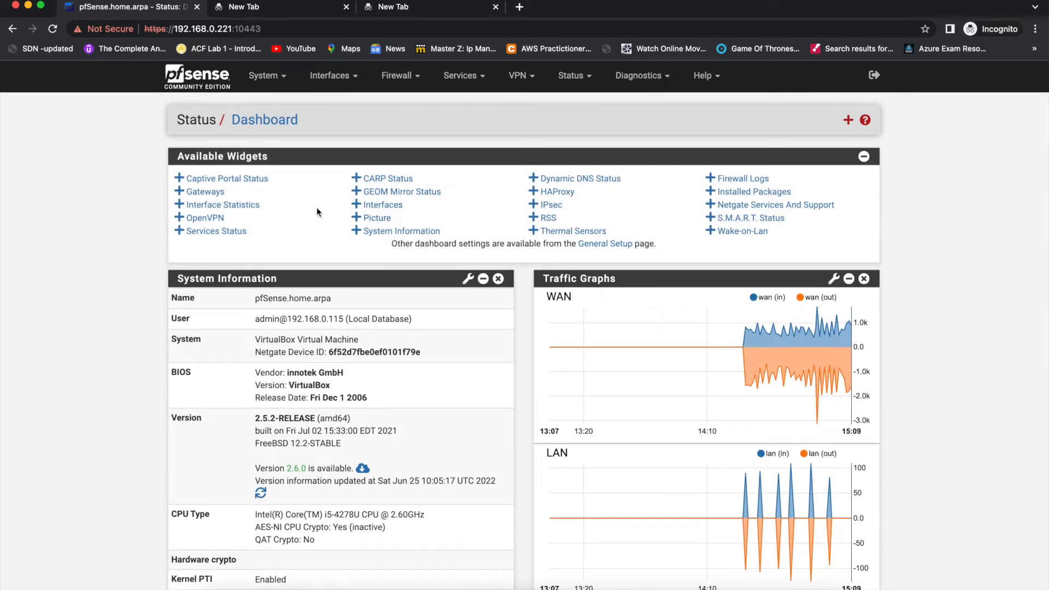
pyautogui.click(191, 205)
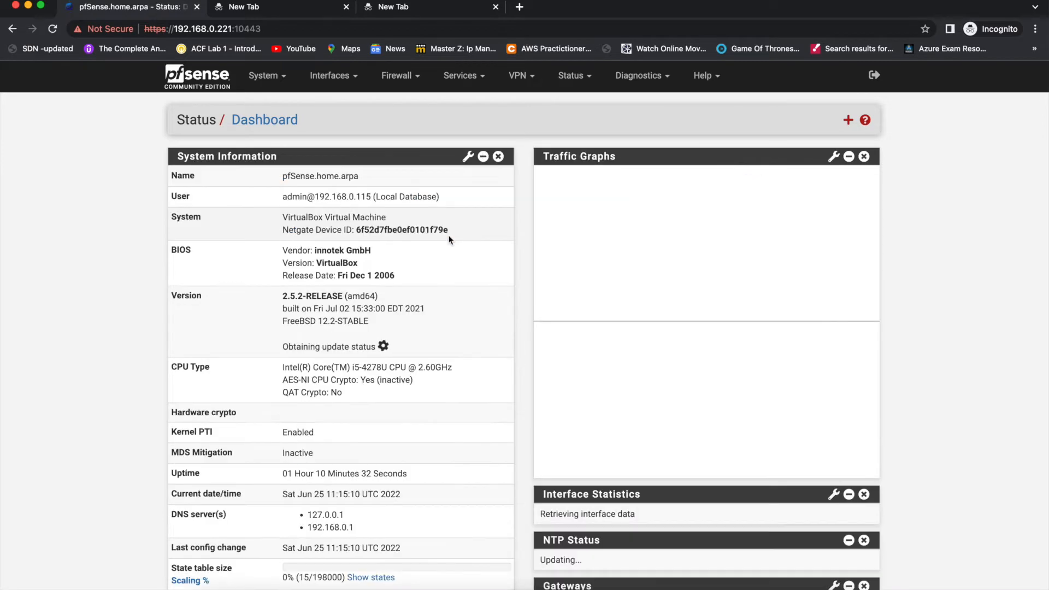
pyautogui.scroll(-5, 577, 399)
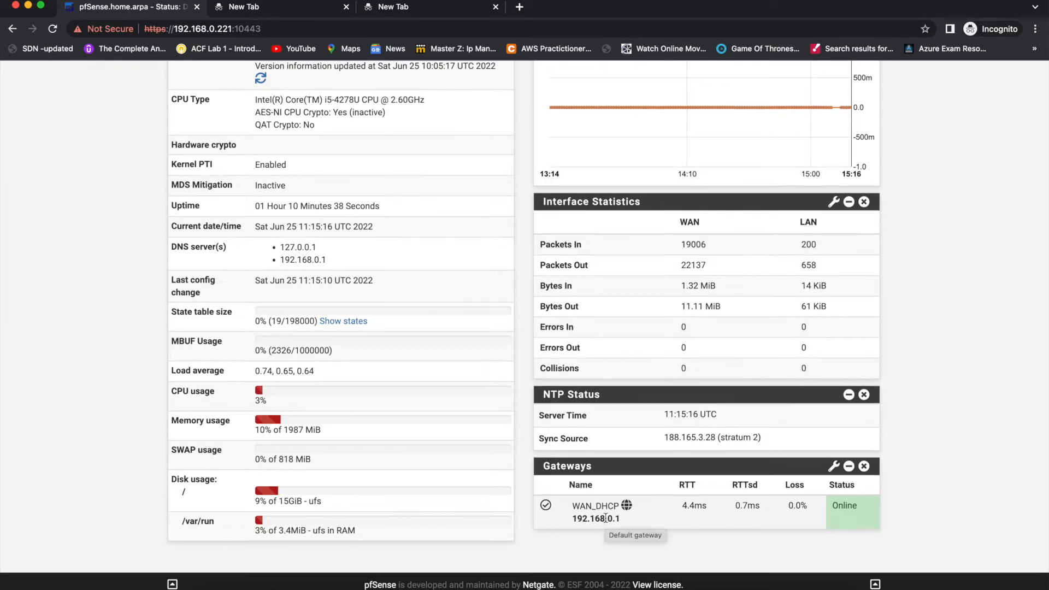
pyautogui.hotkey('ctrl', 'Left')
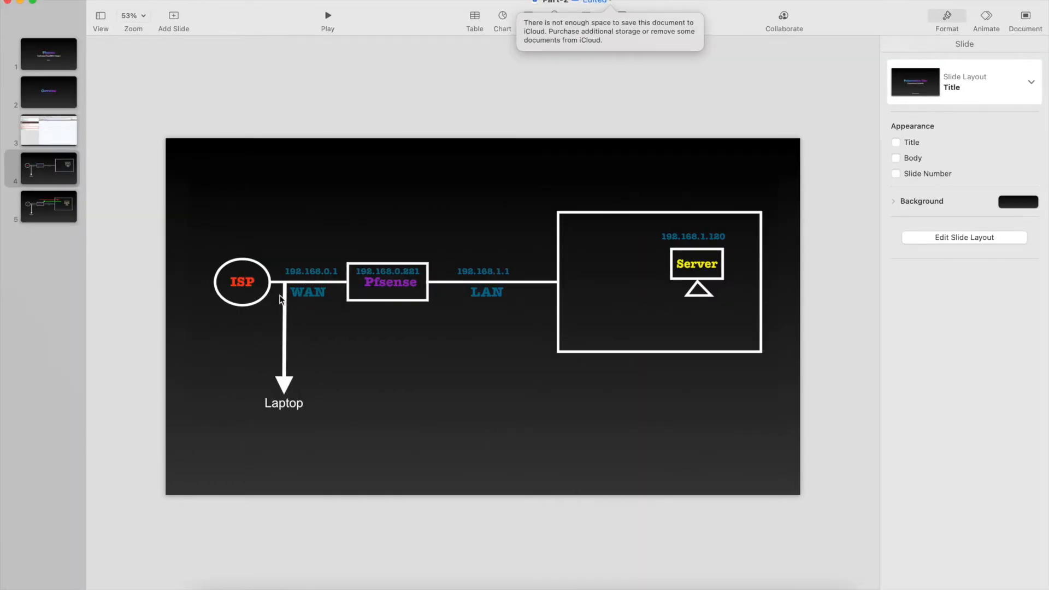
pyautogui.hotkey('ctrl', 'Right')
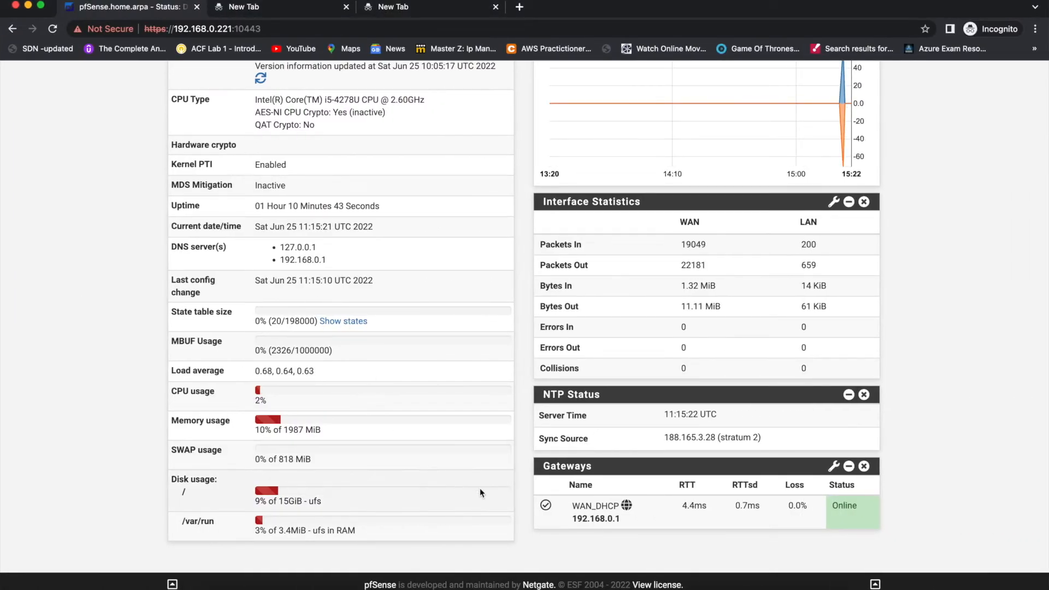
# - Add the Services Status widget to the dashboard and bring its service list into view
pyautogui.scroll(6, 590, 341)
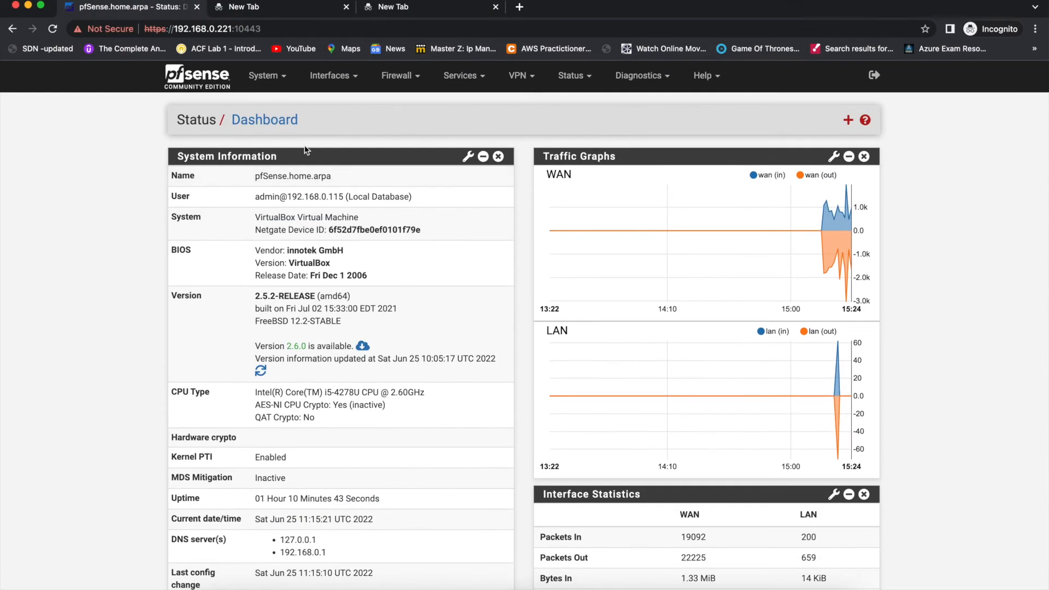
pyautogui.click(847, 121)
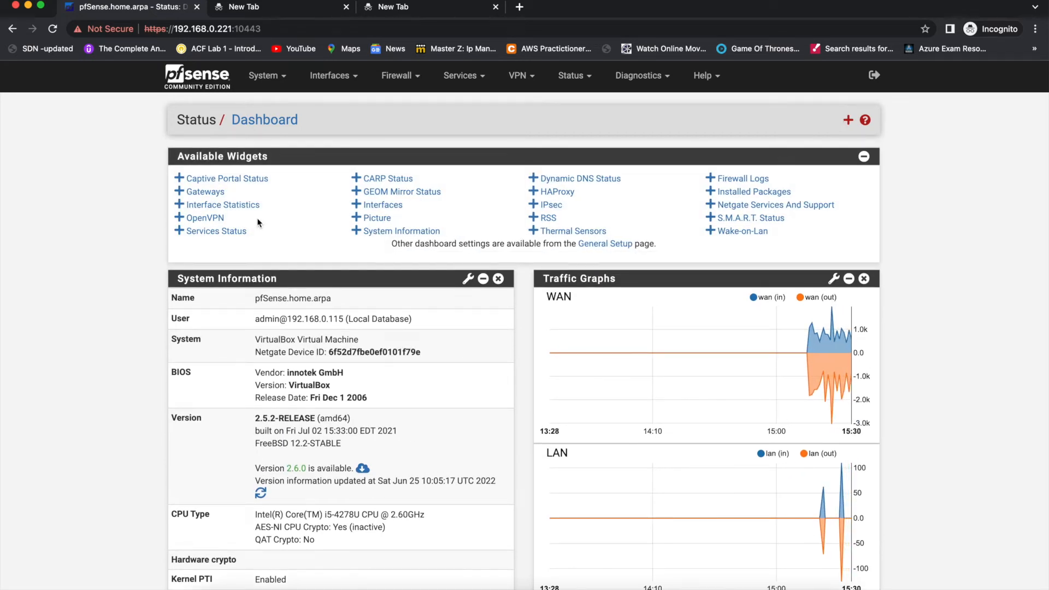
pyautogui.click(205, 234)
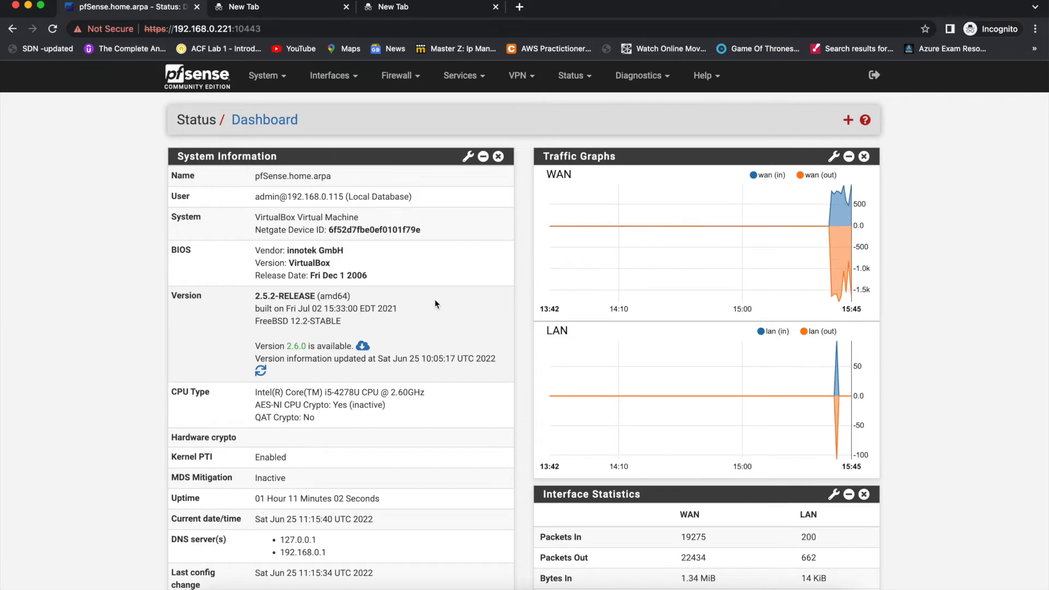
pyautogui.scroll(-9, 517, 343)
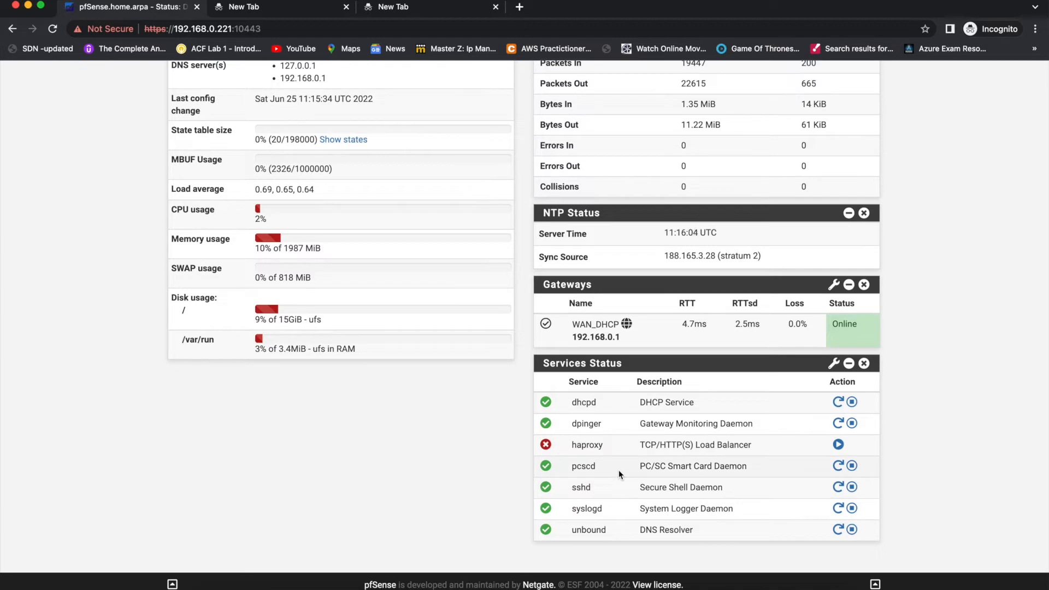
# - Switch to the terminal, clear it, and log in with ssh 192.168.0.221 -l admin, entering the account password
pyautogui.hotkey('ctrl', 'Right')
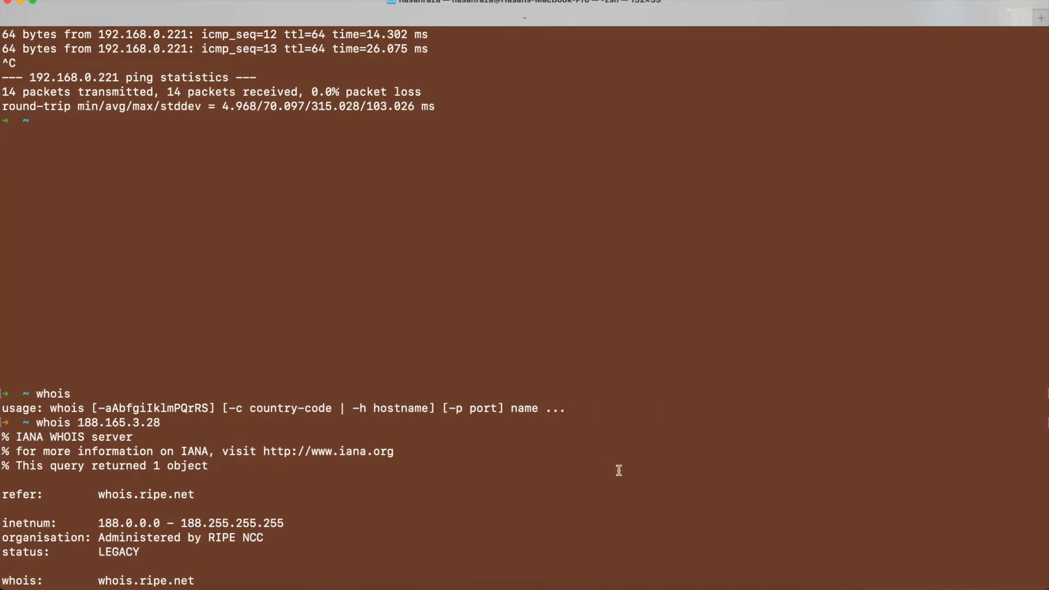
pyautogui.hotkey('ctrl', 'l')
pyautogui.press('Return')
pyautogui.press('Return')
pyautogui.press('Up')
pyautogui.press('Up')
pyautogui.press('Up')
pyautogui.press('Up')
pyautogui.press('Up')
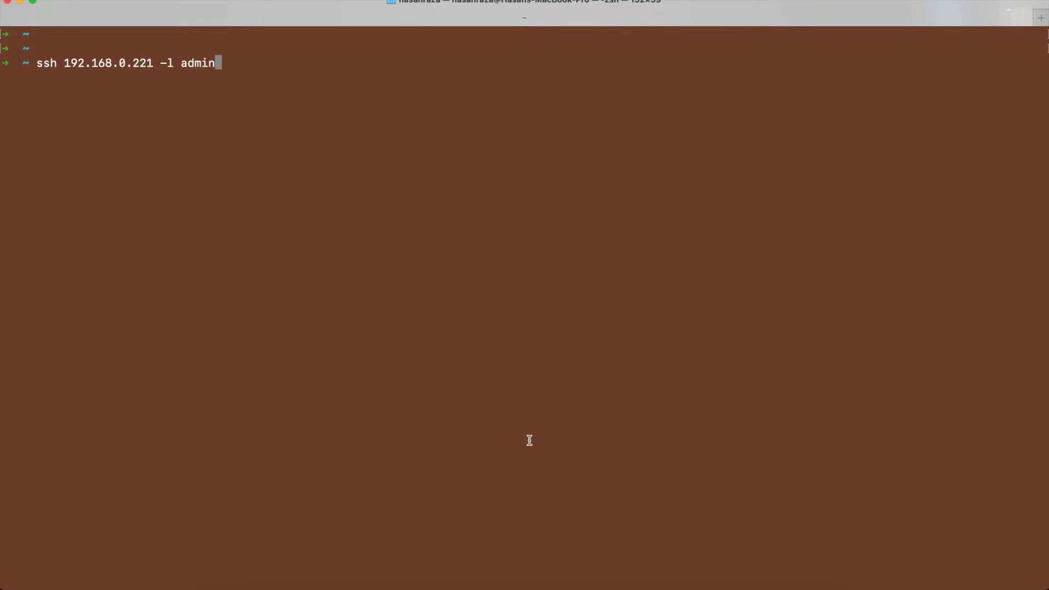
pyautogui.tripleClick(125, 63)
pyautogui.doubleClick(124, 62)
pyautogui.press('Return')
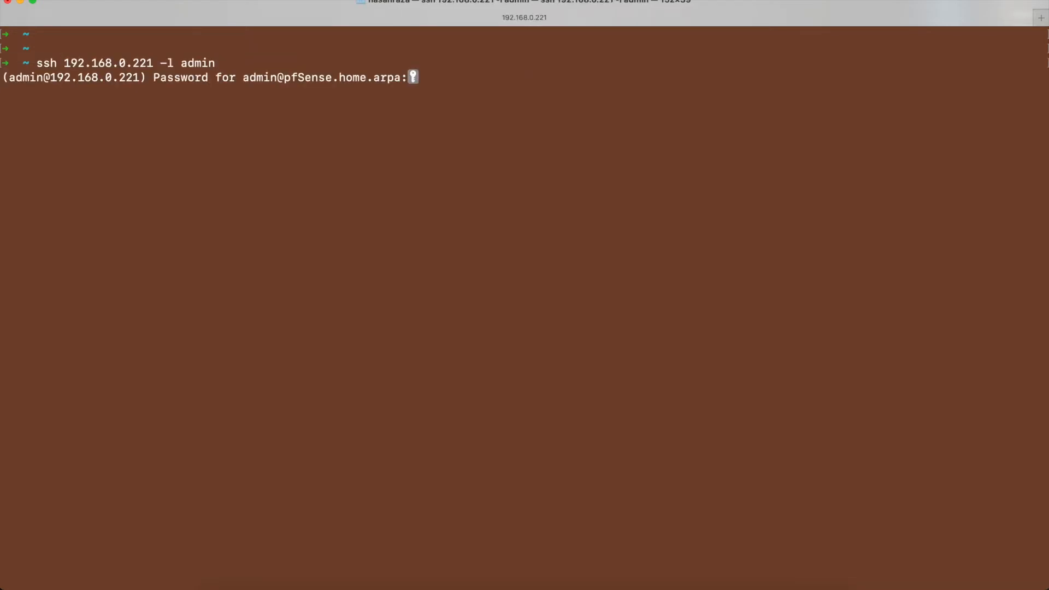
pyautogui.press('Return')
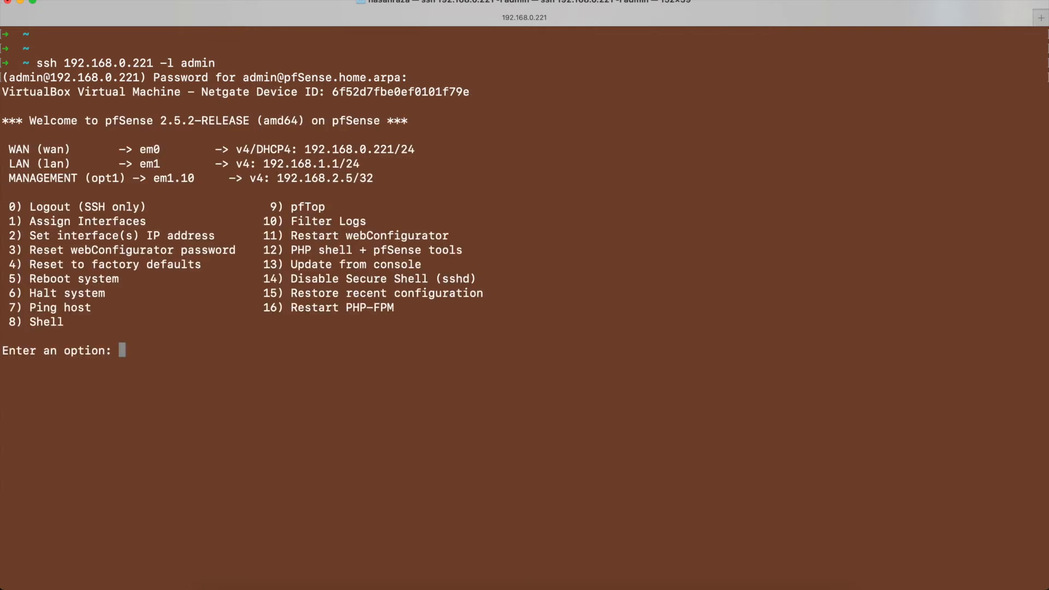
# - Examine the WAN, LAN and MANAGEMENT interface lines and the numbered console options, then end the SSH session
pyautogui.tripleClick(138, 150)
pyautogui.tripleClick(139, 164)
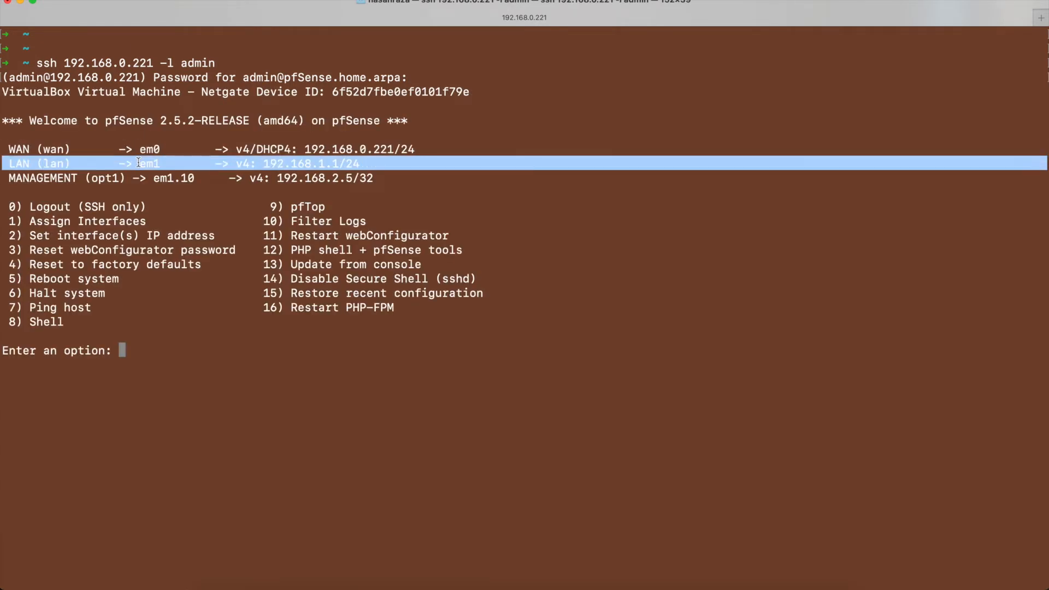
pyautogui.tripleClick(138, 177)
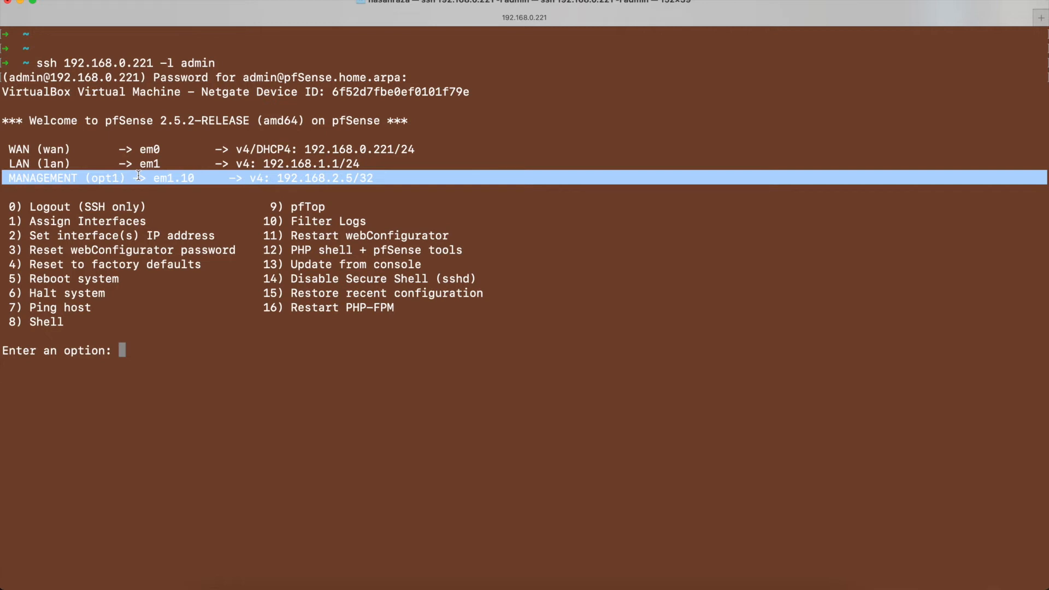
pyautogui.click(158, 144)
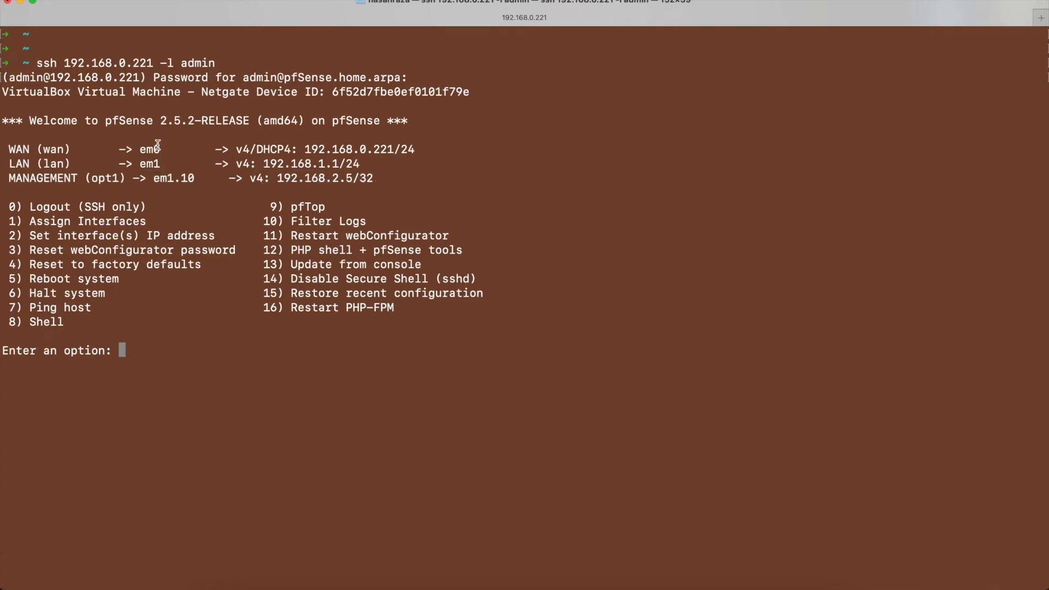
pyautogui.moveTo(4, 146); pyautogui.dragTo(408, 160)
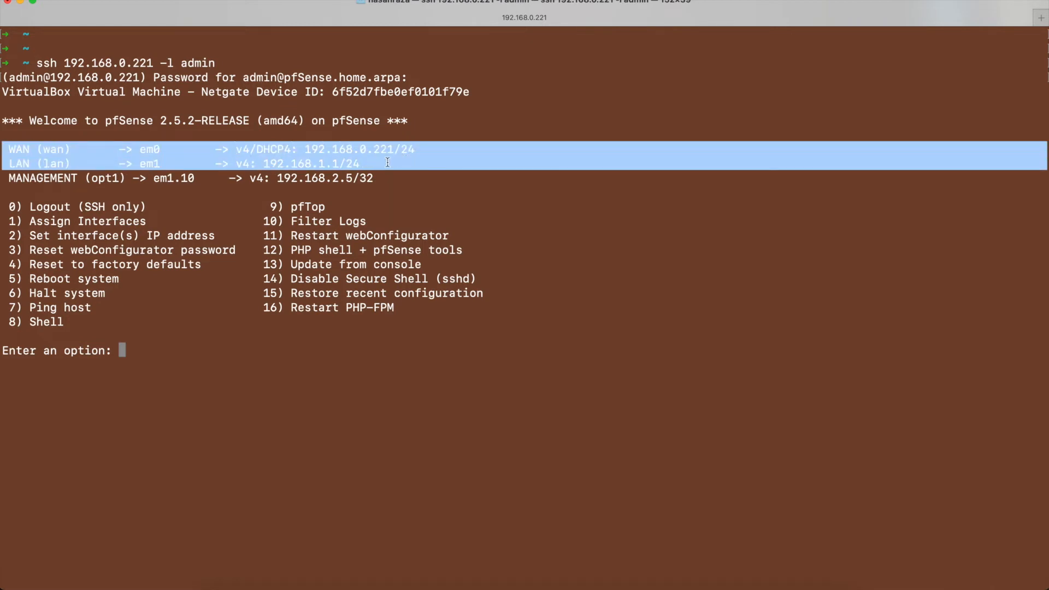
pyautogui.moveTo(13, 206); pyautogui.dragTo(465, 326)
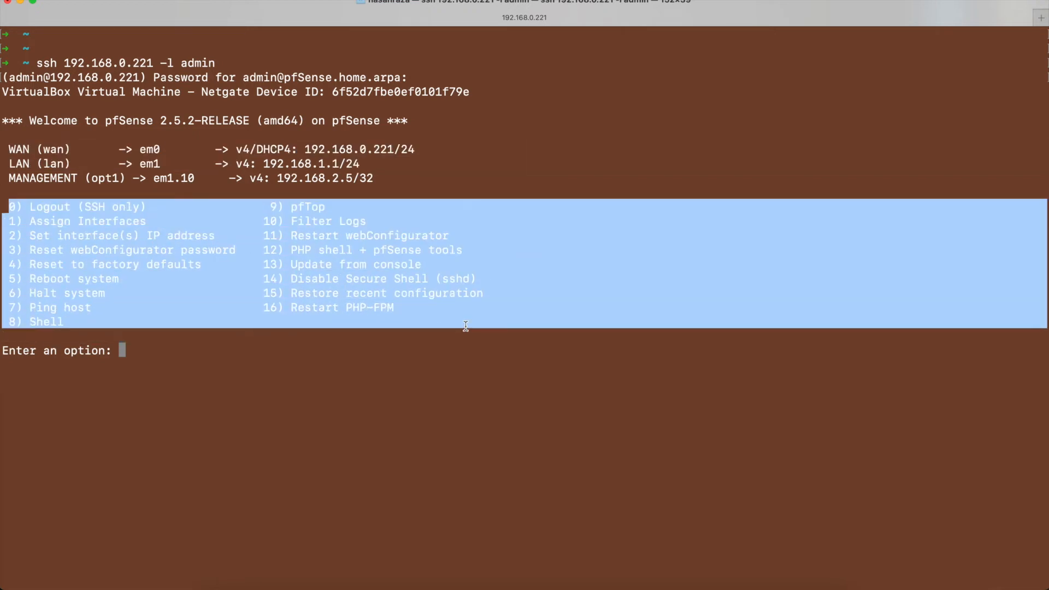
pyautogui.click(163, 216)
pyautogui.doubleClick(157, 235)
pyautogui.tripleClick(157, 235)
pyautogui.doubleClick(98, 222)
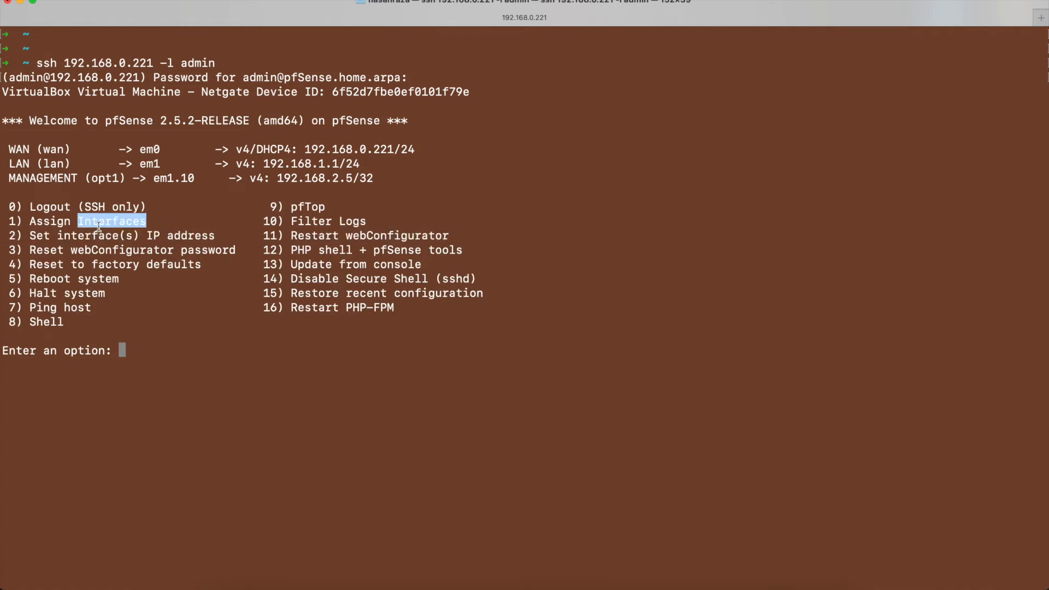
pyautogui.click(98, 225)
pyautogui.hotkey('ctrl', 'c')
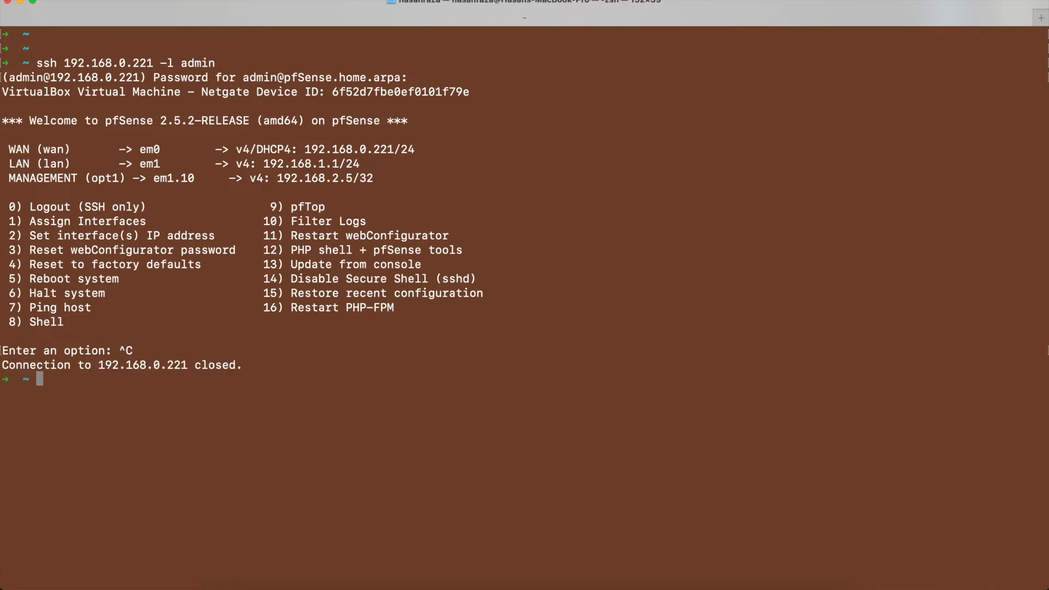
# - Switch to Chrome and stop the sshd service, then retry ssh 192.168.0.221 -l admin in the terminal
pyautogui.hotkey('ctrl', 'Left')
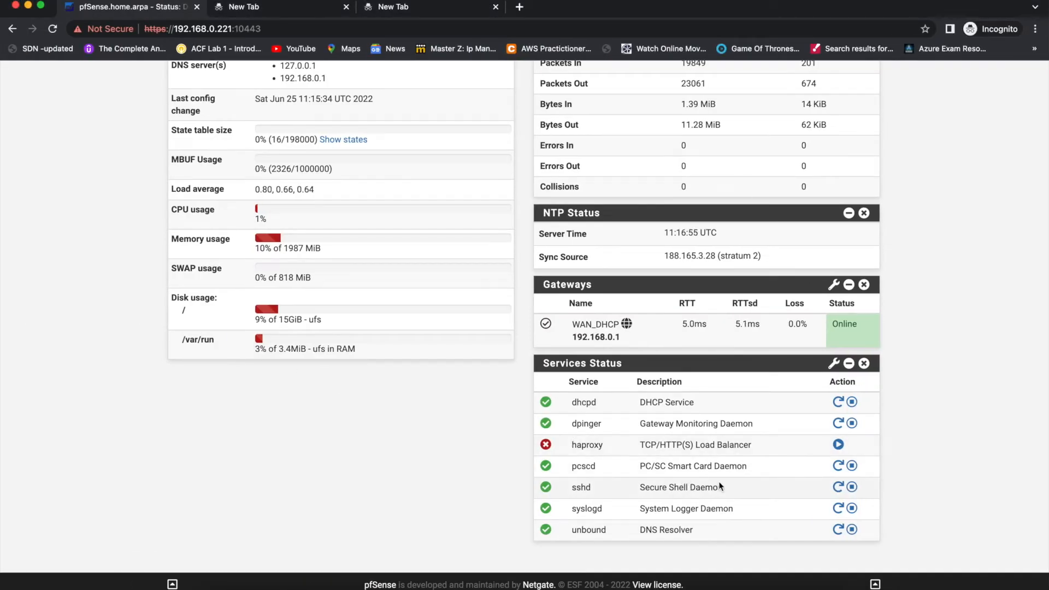
pyautogui.click(852, 487)
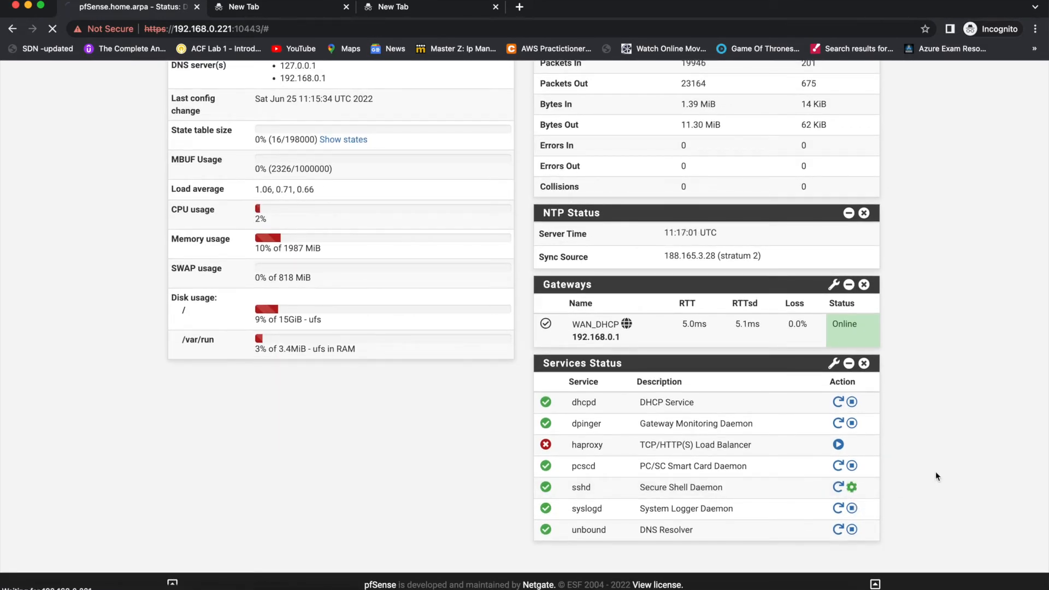
pyautogui.hotkey('ctrl', 'Right')
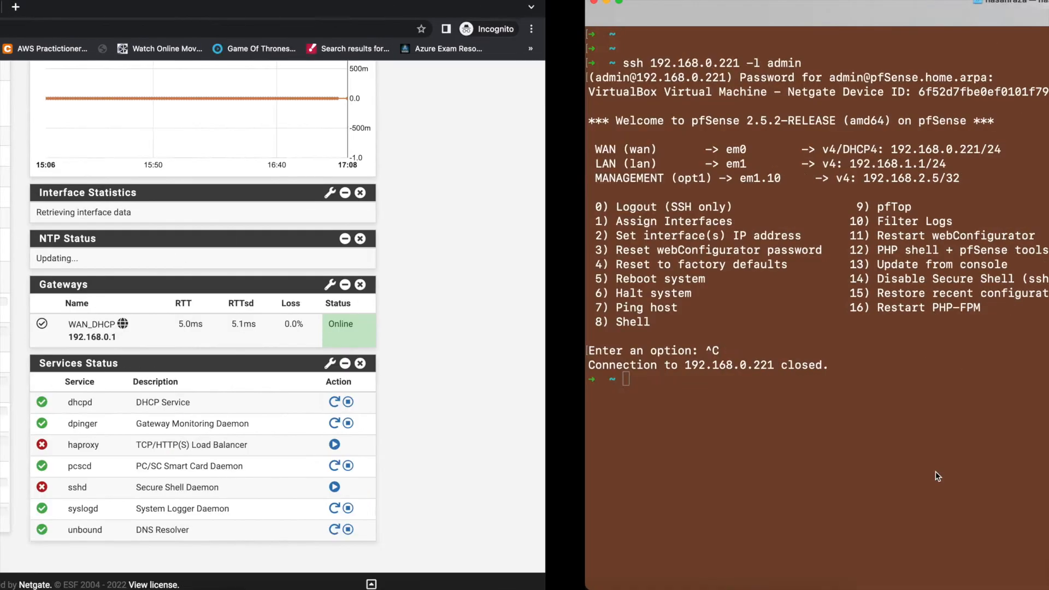
pyautogui.press('Up')
pyautogui.press('Return')
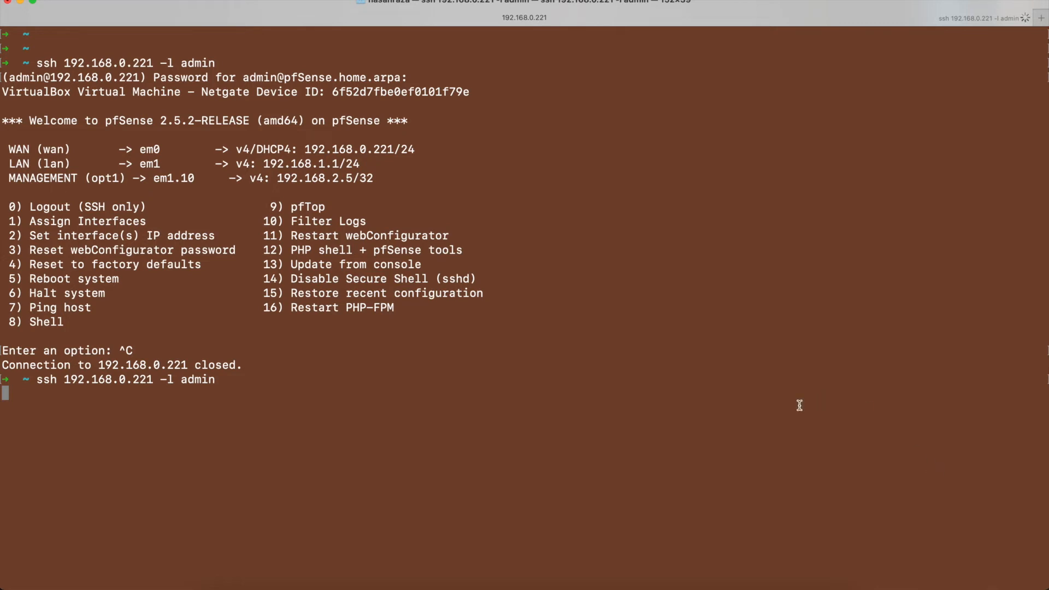
# - Check the sshd entry in Chrome's Services Status widget against the output of the SSH attempt in the terminal
pyautogui.hotkey('ctrl', 'Left')
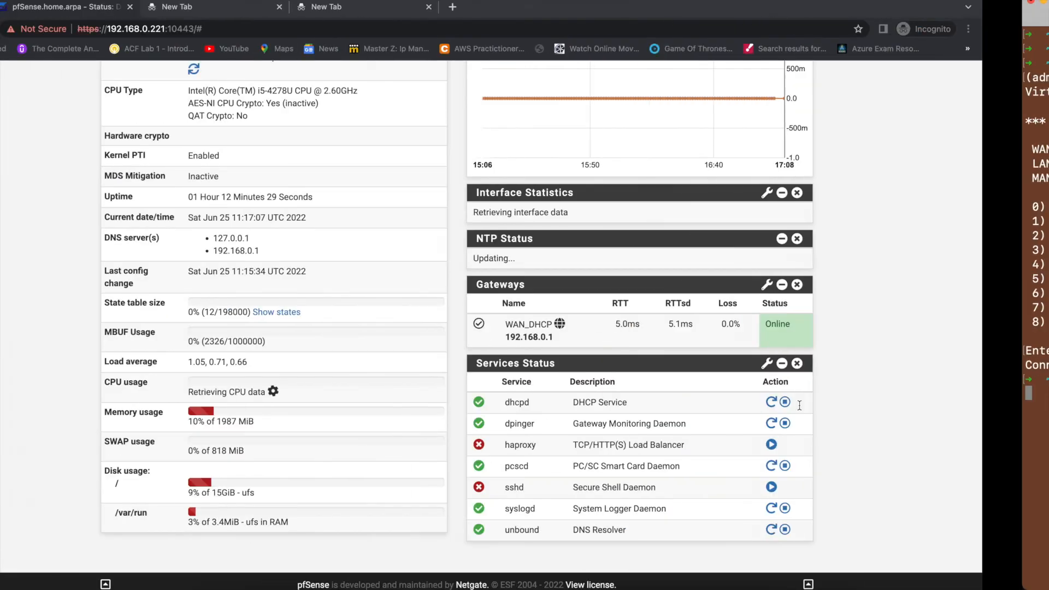
pyautogui.scroll(-3, 555, 545)
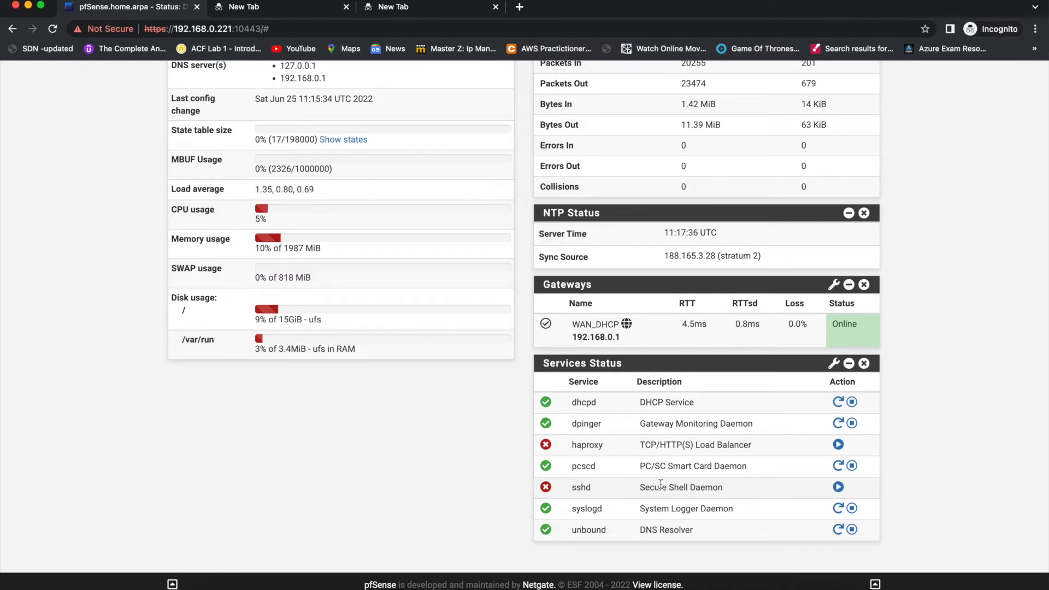
pyautogui.hotkey('ctrl', 'Right')
pyautogui.hotkey('ctrl', 'Left')
pyautogui.hotkey('ctrl', 'Right')
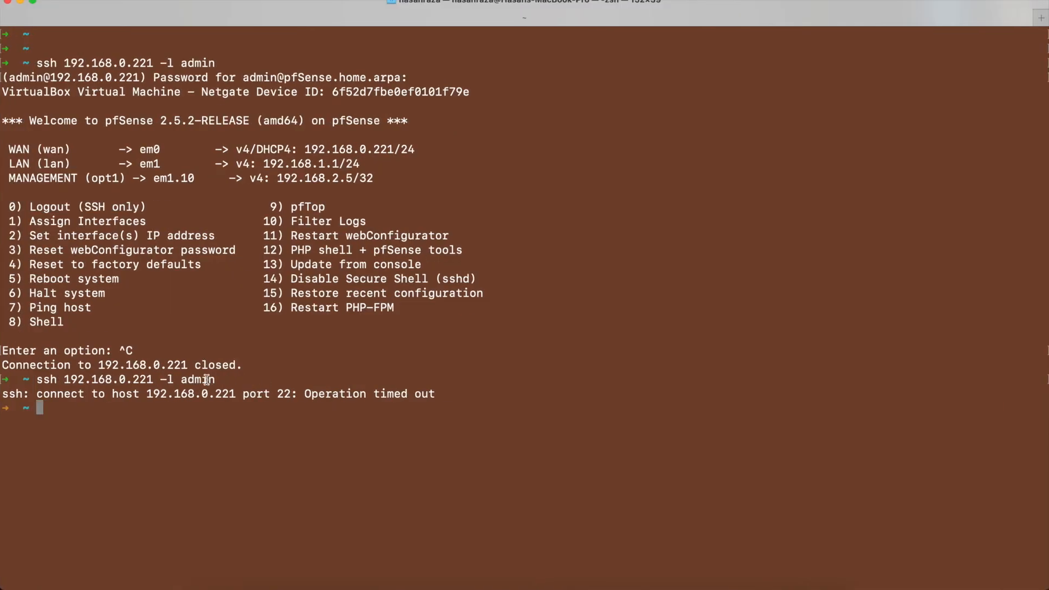
pyautogui.tripleClick(202, 393)
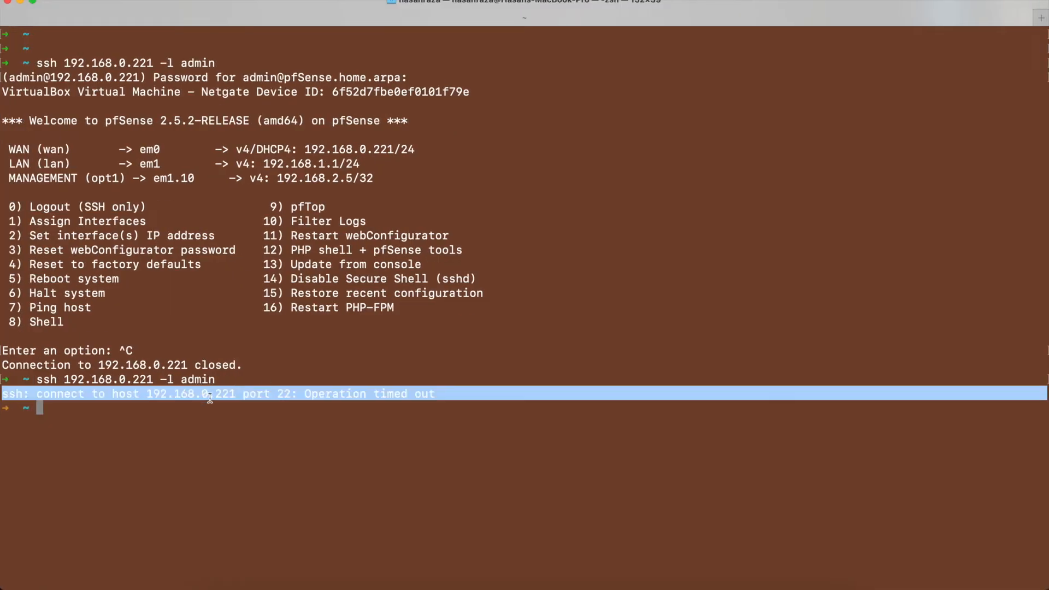
# - Switch back to Chrome and start the sshd service from the Services Status widget
pyautogui.hotkey('ctrl', 'Left')
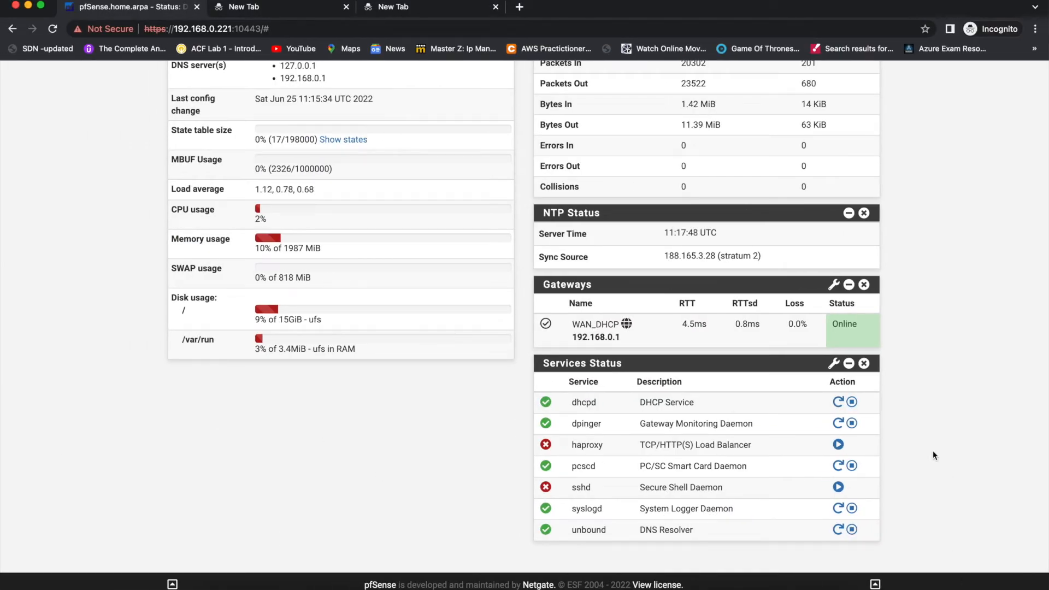
pyautogui.click(838, 486)
pyautogui.scroll(-9, 907, 480)
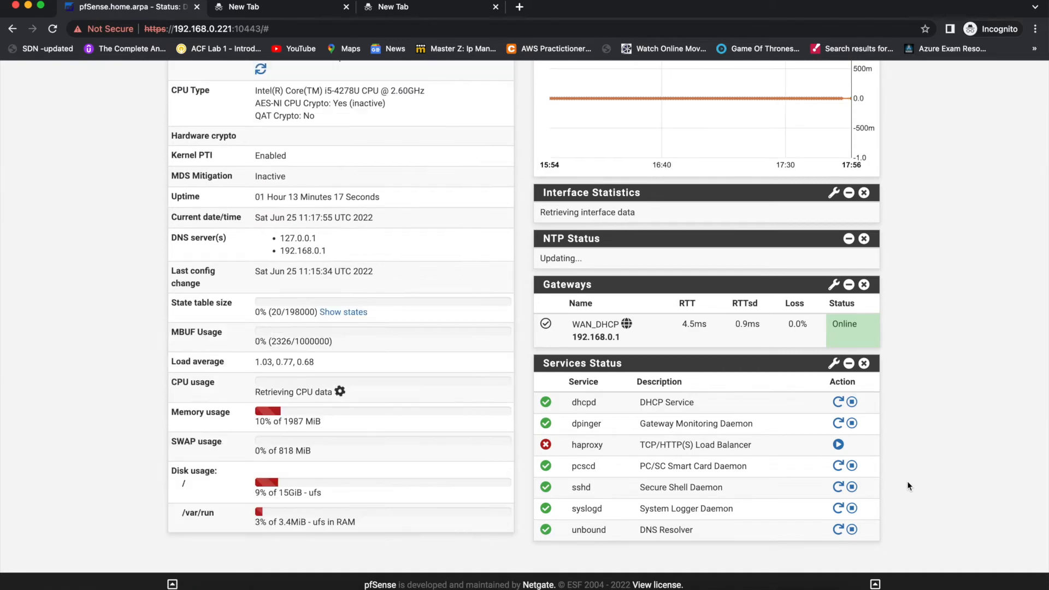
# - Switch to the terminal, rerun ssh 192.168.0.221 -l admin with the account password, then end the session
pyautogui.hotkey('ctrl', 'Right')
pyautogui.press('Up')
pyautogui.press('Return')
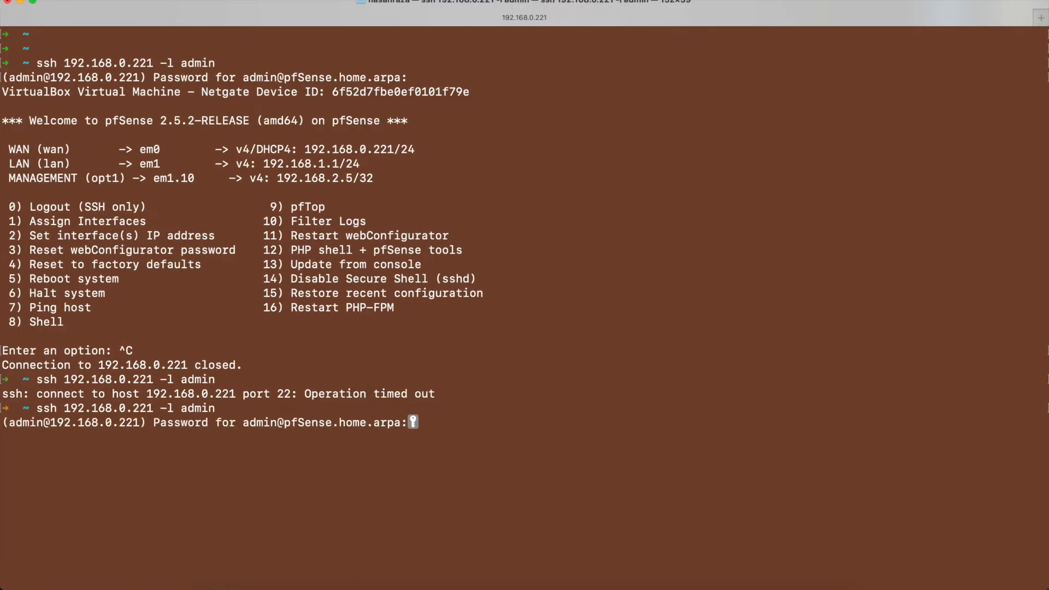
pyautogui.press('Return')
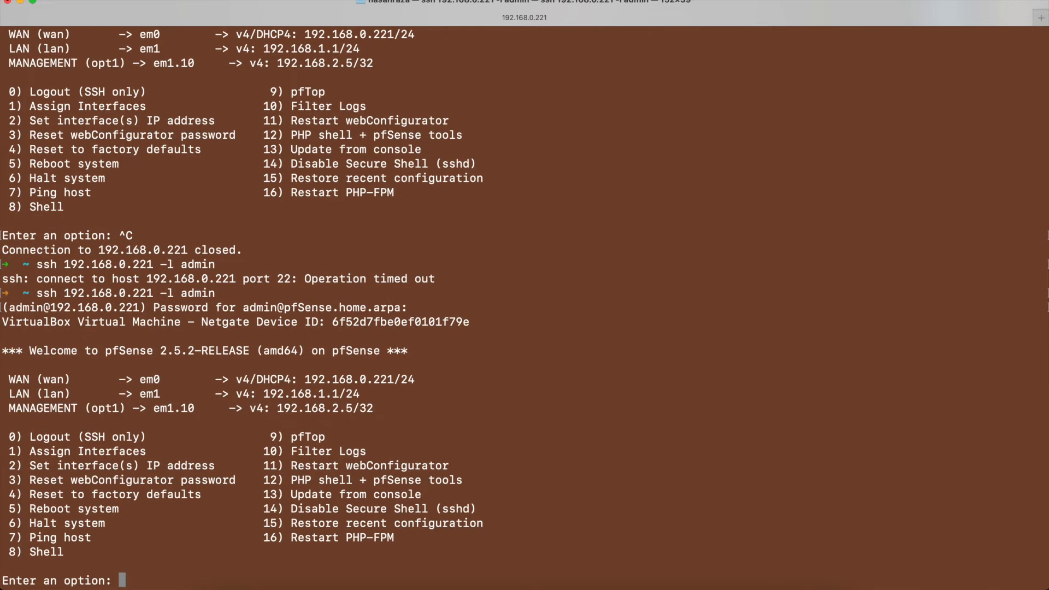
pyautogui.hotkey('ctrl', 'c')
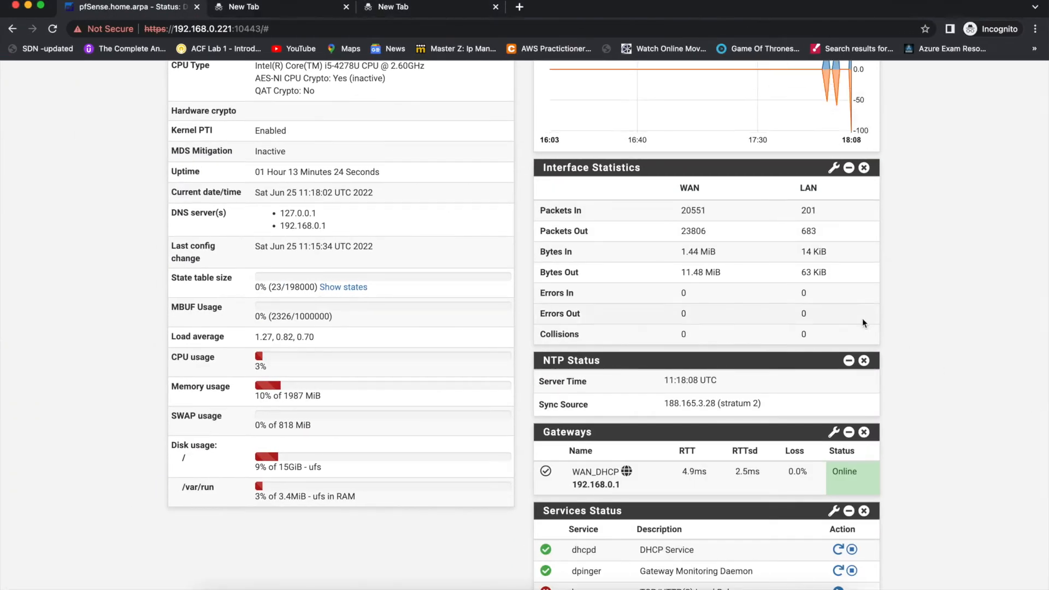
# - In Chrome, add the Firewall Logs widget to the dashboard and bring its entries into view
pyautogui.scroll(10, 863, 321)
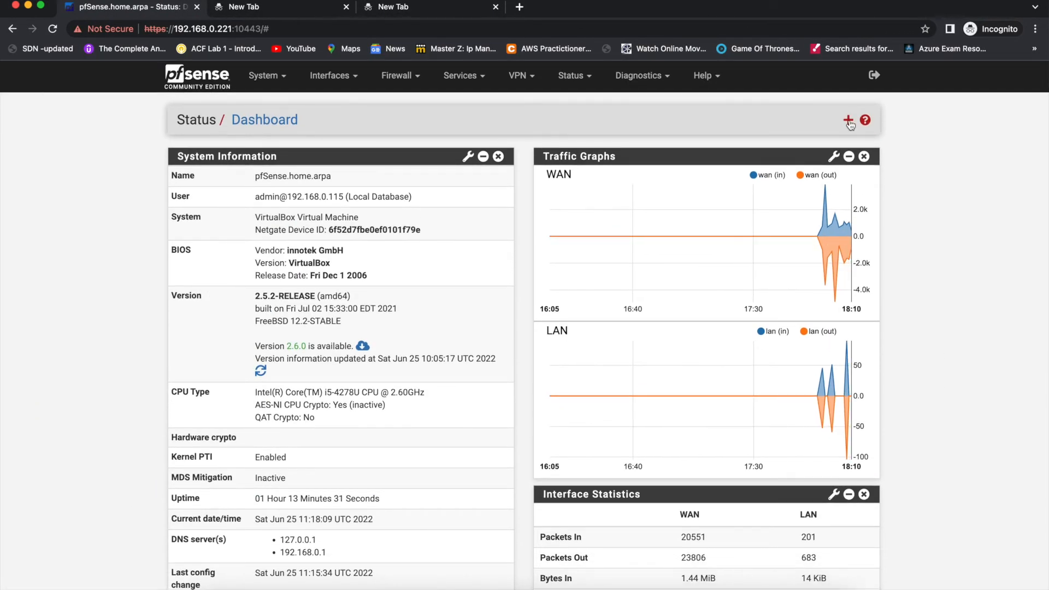
pyautogui.click(849, 120)
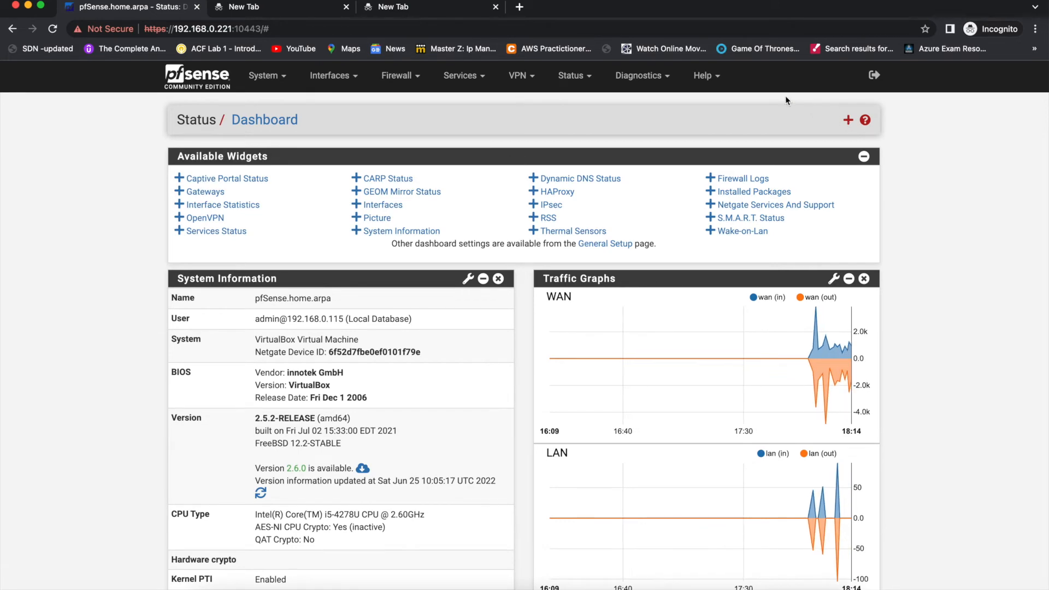
pyautogui.click(732, 181)
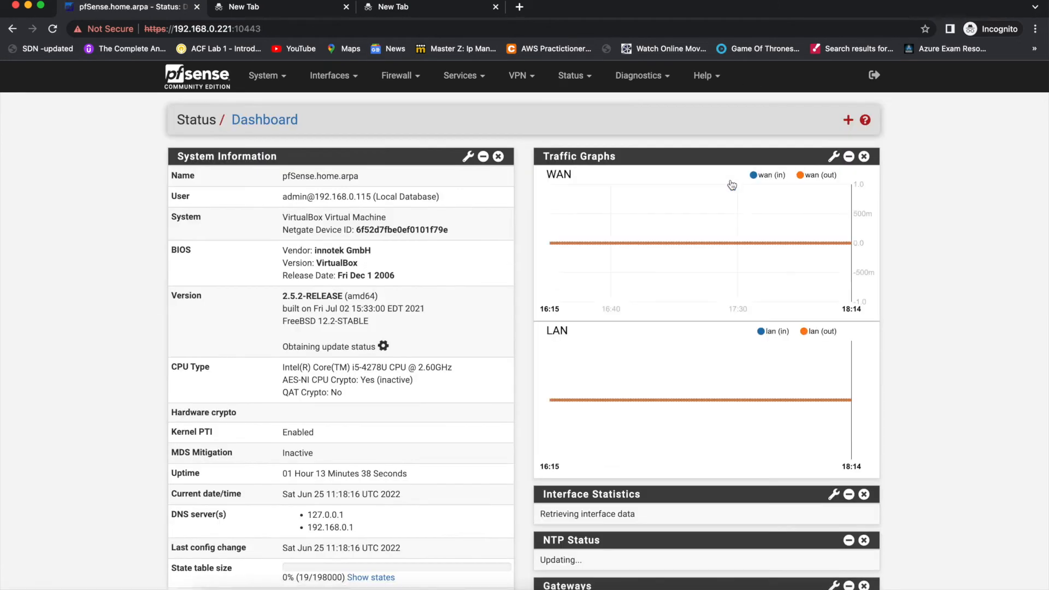
pyautogui.scroll(-10, 713, 415)
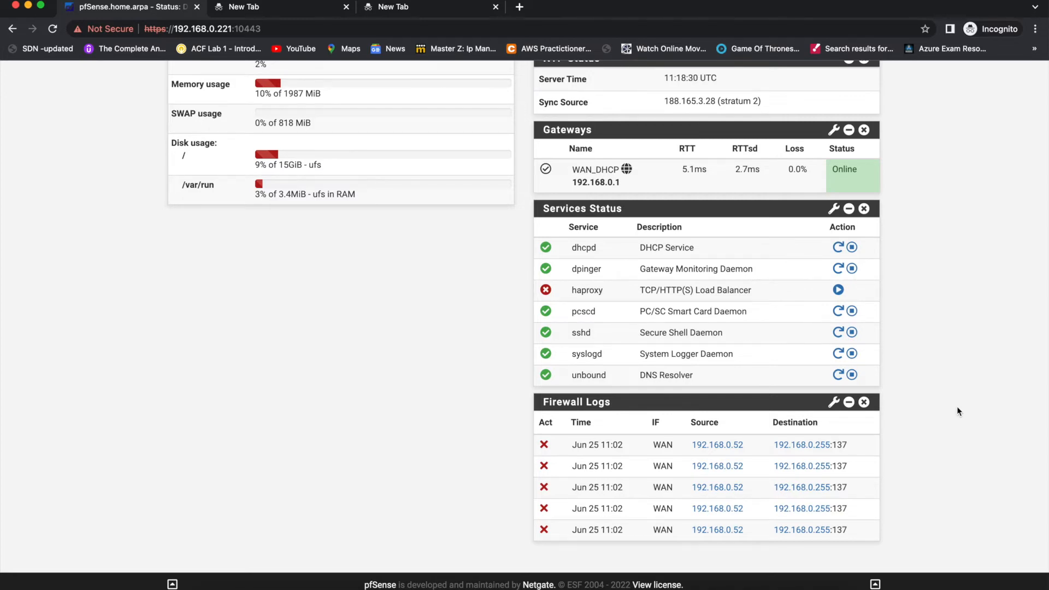
# - Move the Interface Statistics widget above the Traffic Graphs widget on the dashboard
pyautogui.scroll(10, 956, 405)
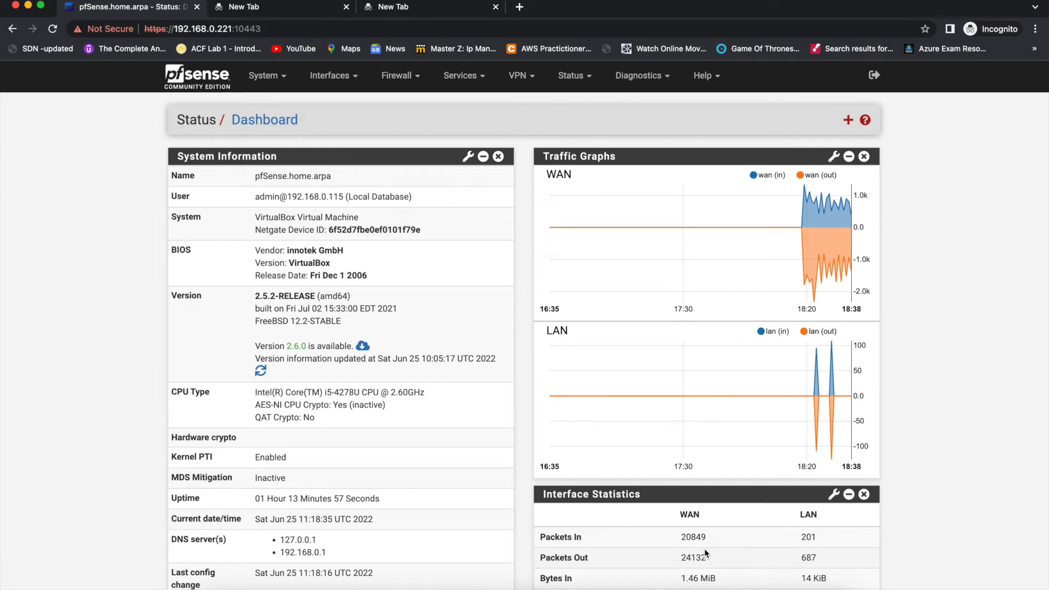
pyautogui.scroll(-3, 703, 548)
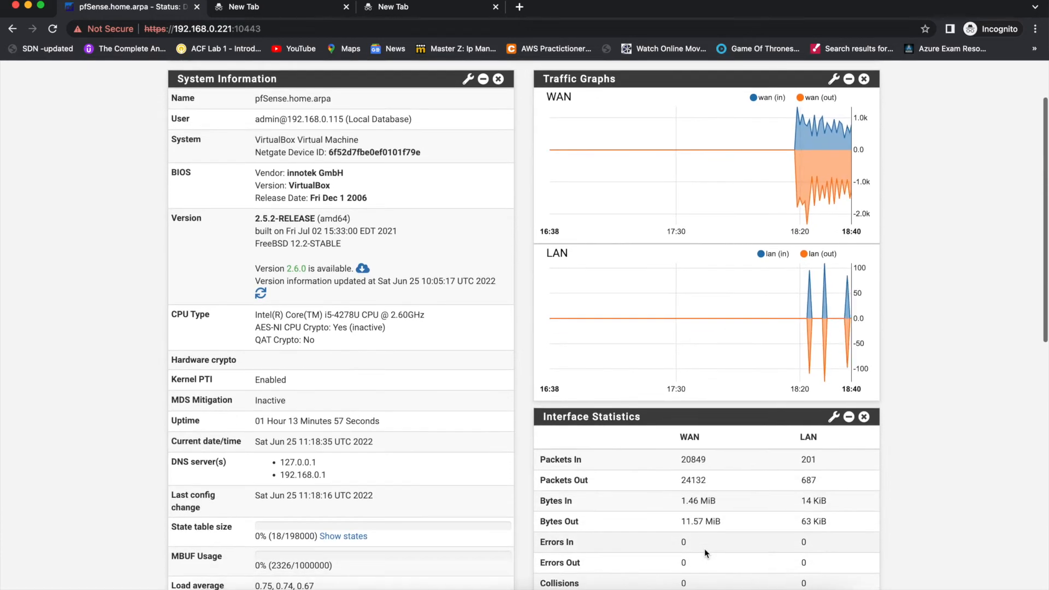
pyautogui.moveTo(713, 418); pyautogui.dragTo(719, 90)
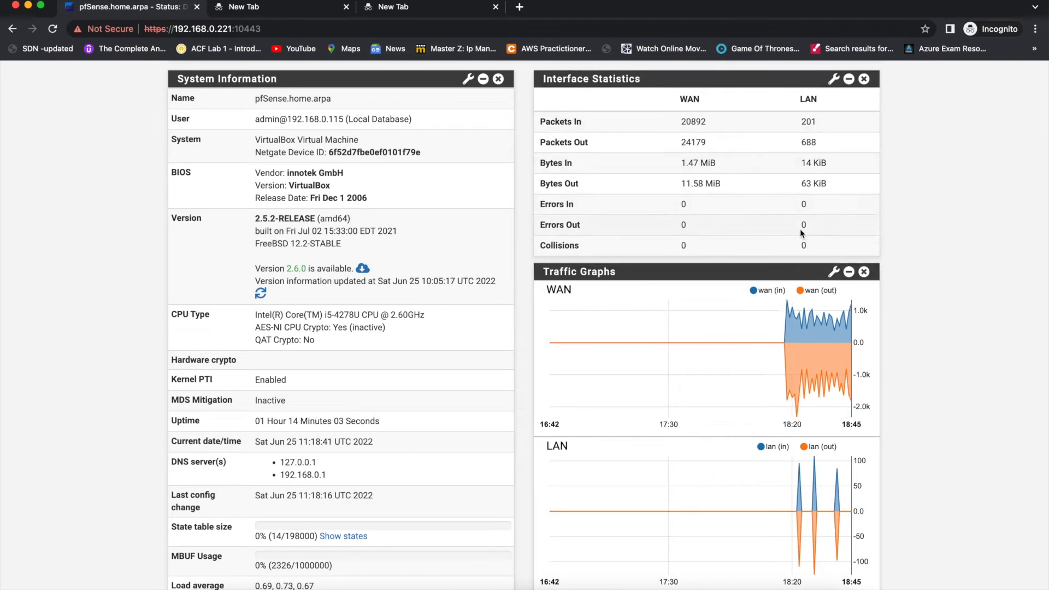
# - Switch to Keynote, show slide 5 with the network diagram, and capture the slide area as a screenshot opened for markup
pyautogui.scroll(3, 815, 140)
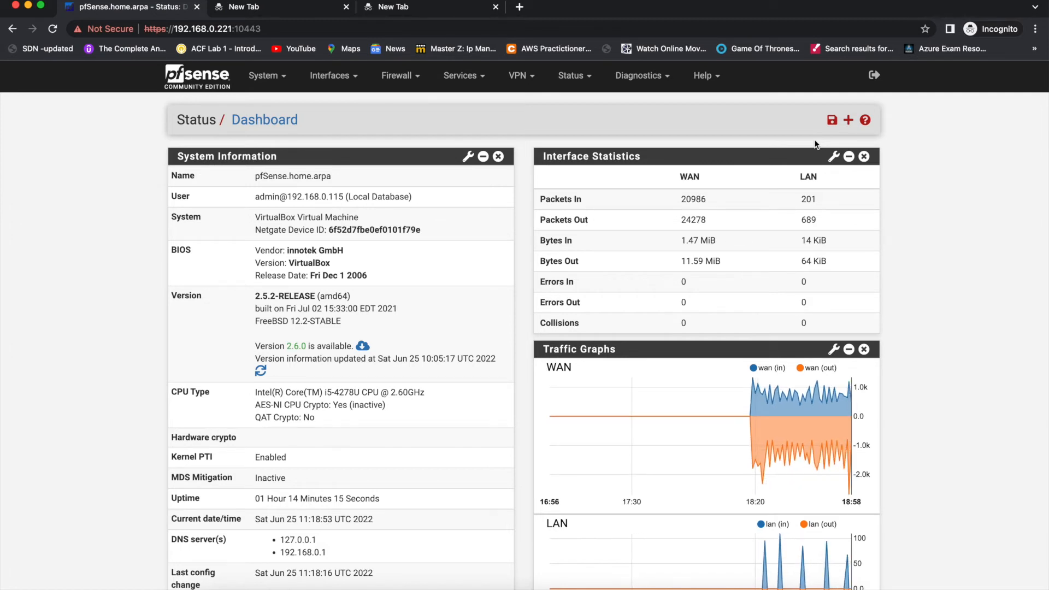
pyautogui.hotkey('ctrl', 'Left')
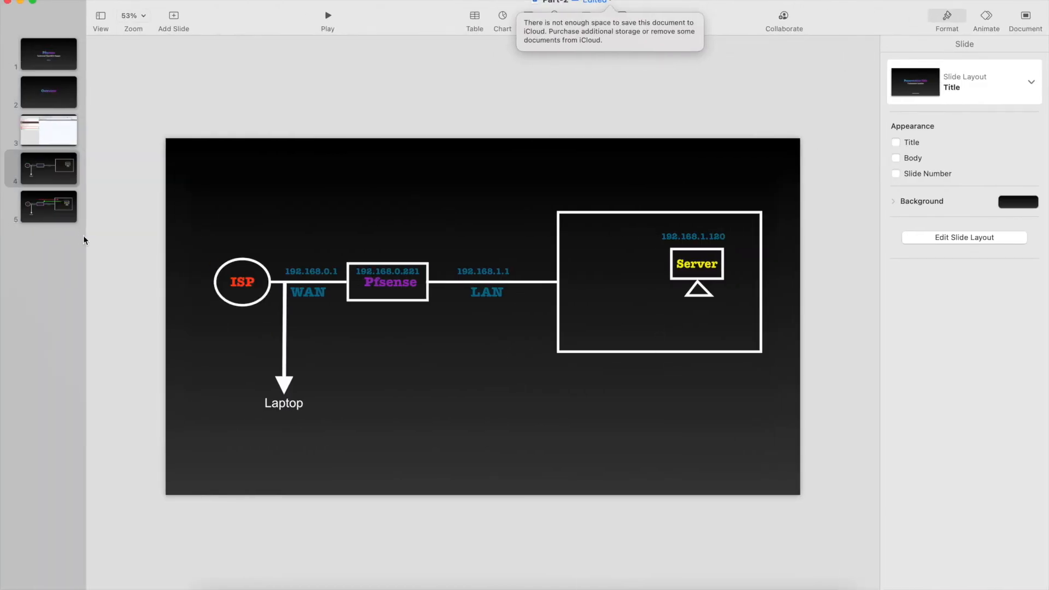
pyautogui.click(65, 215)
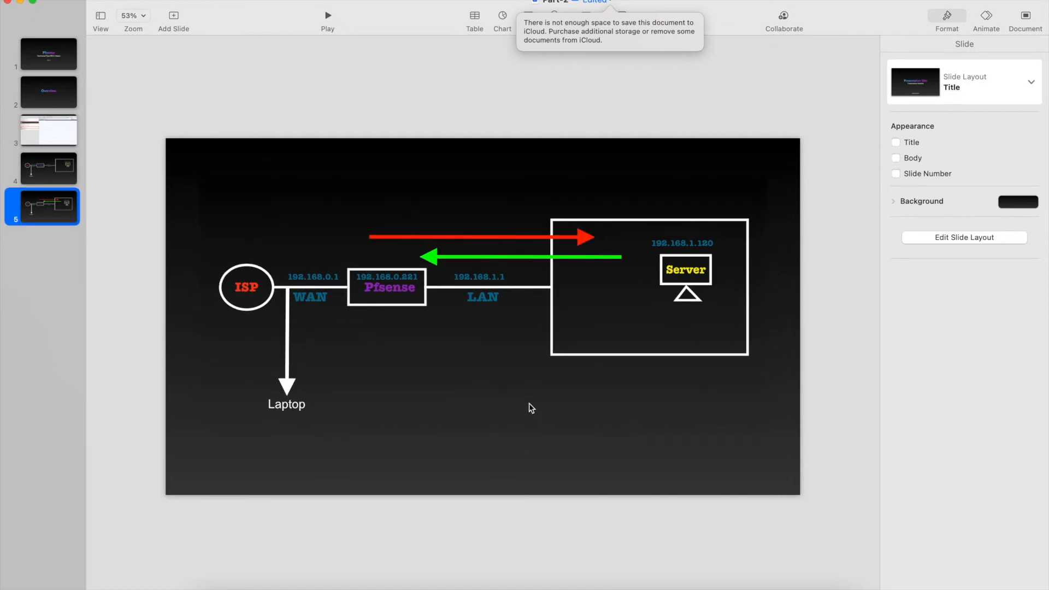
pyautogui.press('super+shift+4')
pyautogui.moveTo(170, 141); pyautogui.dragTo(799, 484)
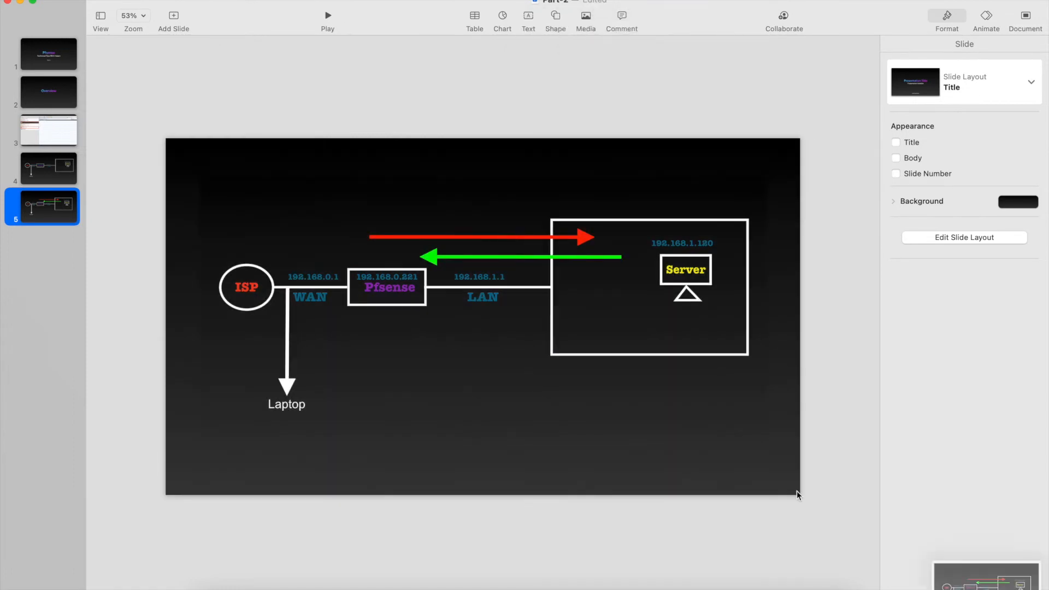
pyautogui.click(978, 585)
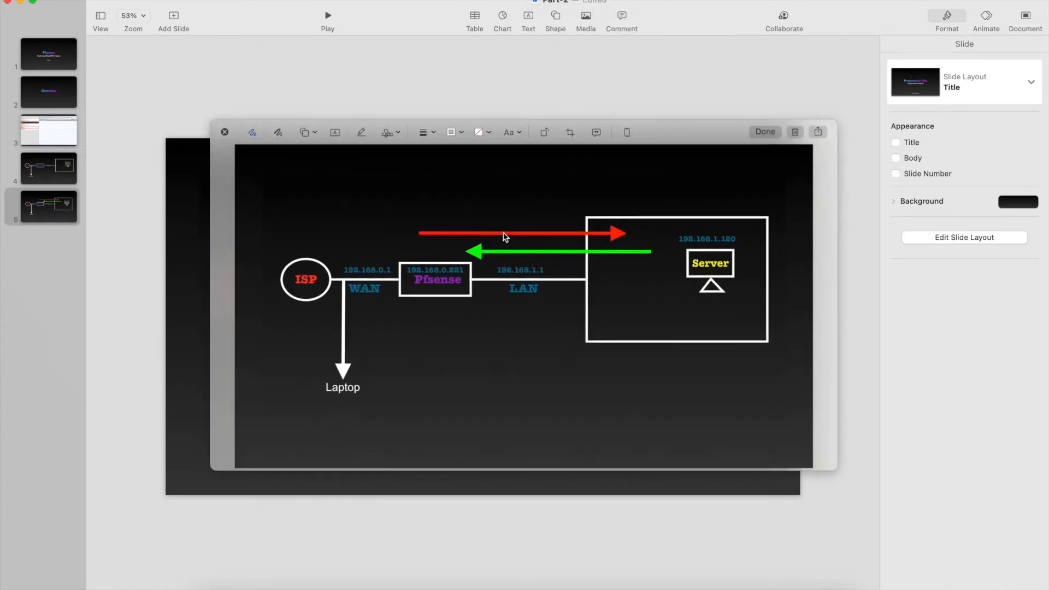
pyautogui.moveTo(663, 133); pyautogui.dragTo(620, 138)
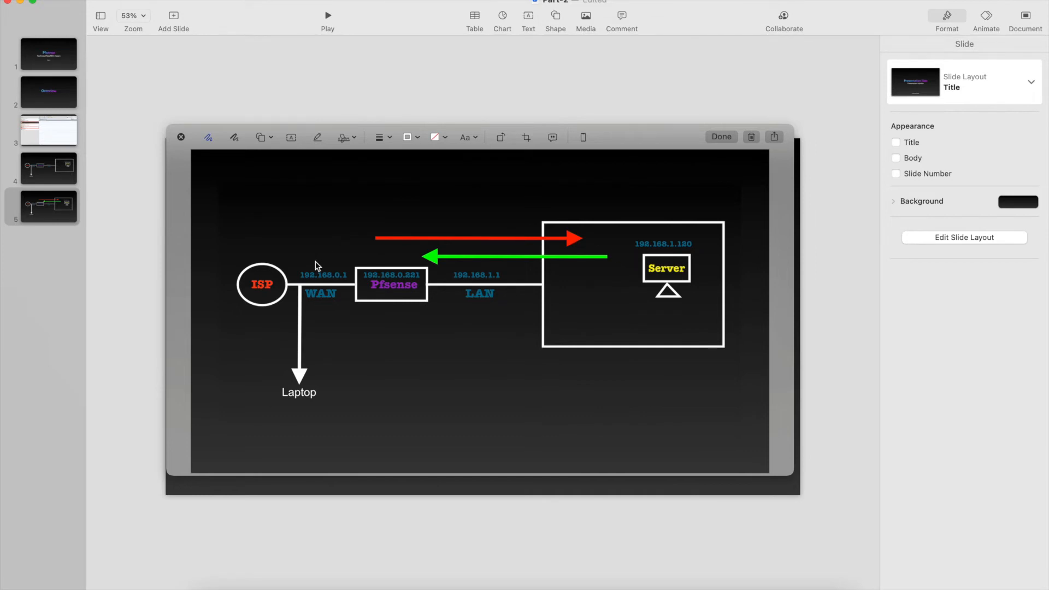
# - Sketch traffic paths from the ISP, WAN and laptop to the server on the captured diagram, and circle the laptop
pyautogui.moveTo(640, 279)
pyautogui.mouseDown()
pyautogui.moveTo(583, 311)
pyautogui.moveTo(440, 314)
pyautogui.moveTo(273, 294)
pyautogui.mouseUp()
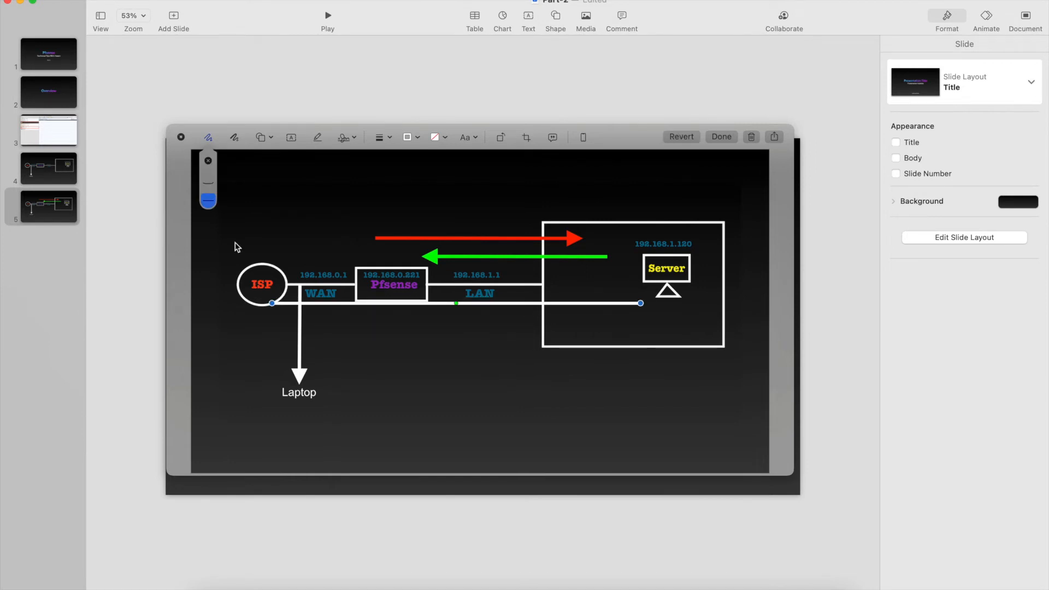
pyautogui.click(209, 183)
pyautogui.click(428, 356)
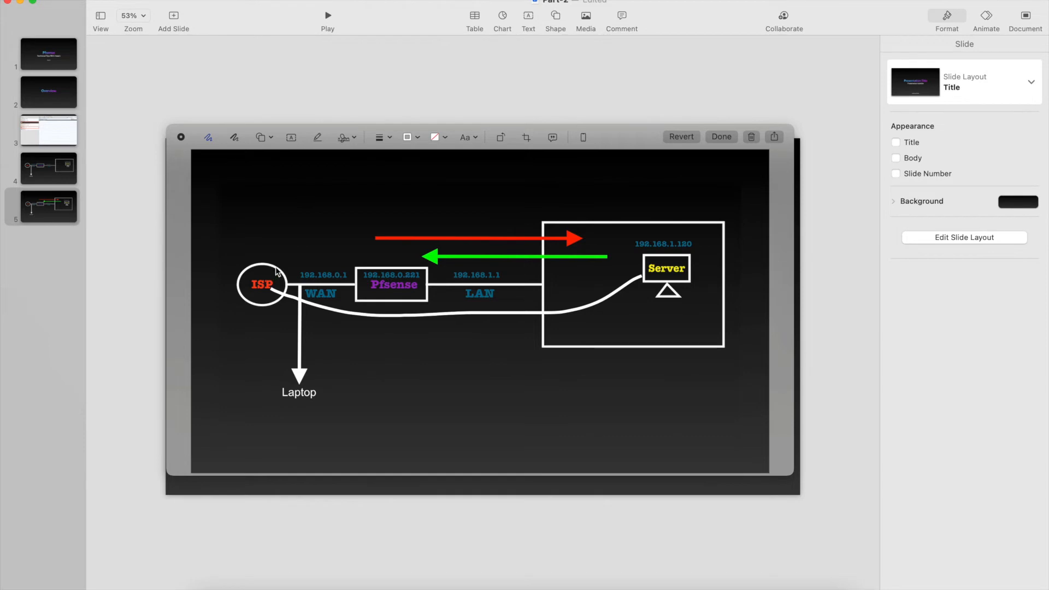
pyautogui.moveTo(311, 265)
pyautogui.mouseDown()
pyautogui.moveTo(534, 188)
pyautogui.moveTo(621, 231)
pyautogui.moveTo(639, 228)
pyautogui.moveTo(612, 201)
pyautogui.mouseUp()
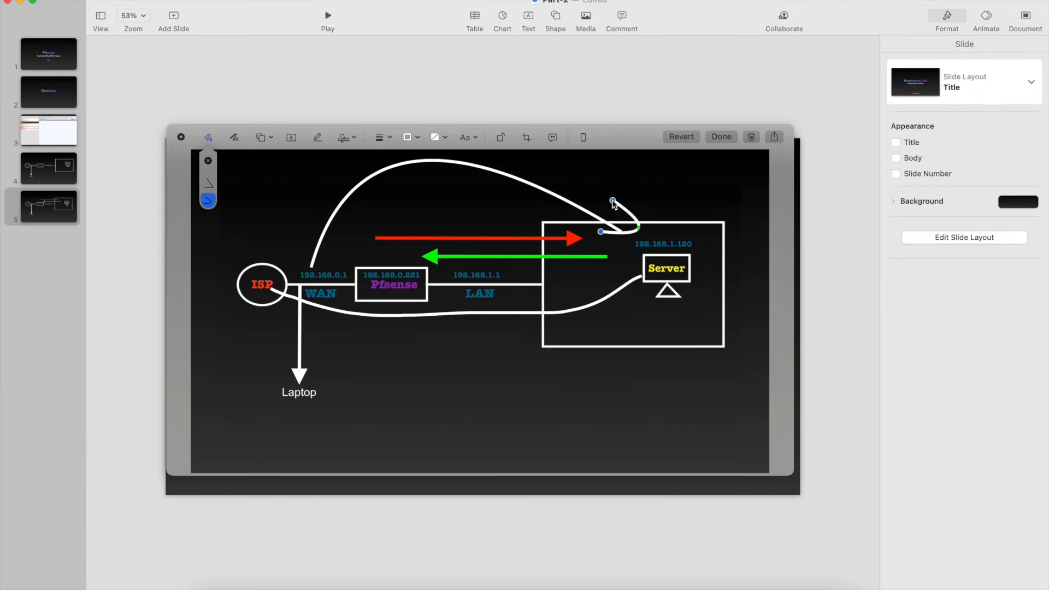
pyautogui.moveTo(326, 383)
pyautogui.mouseDown()
pyautogui.moveTo(272, 358)
pyautogui.moveTo(290, 410)
pyautogui.moveTo(328, 394)
pyautogui.mouseUp()
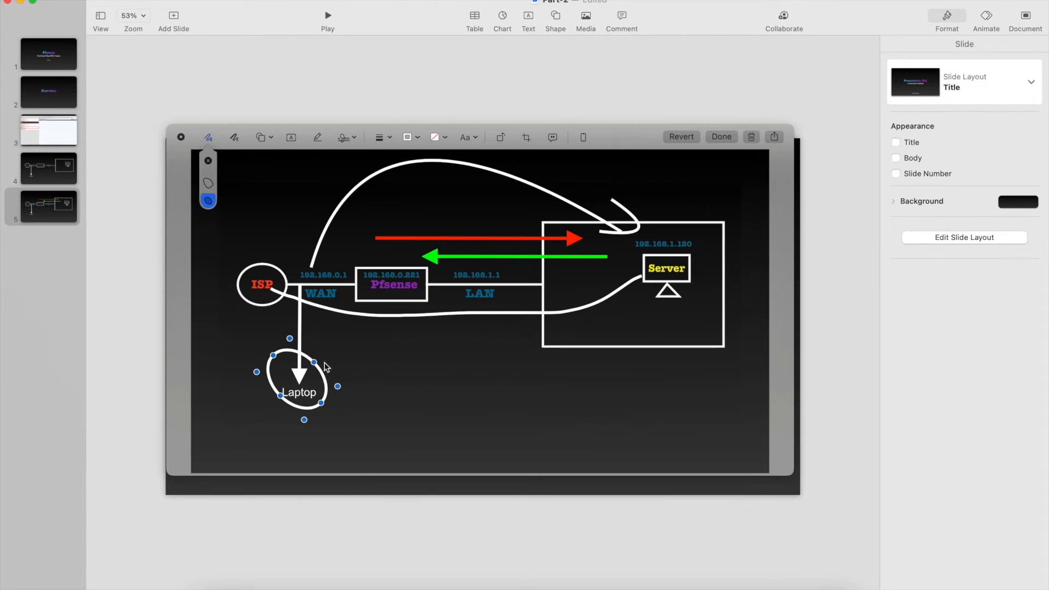
pyautogui.moveTo(269, 346)
pyautogui.mouseDown()
pyautogui.moveTo(249, 327)
pyautogui.moveTo(244, 260)
pyautogui.moveTo(471, 203)
pyautogui.moveTo(634, 260)
pyautogui.mouseUp()
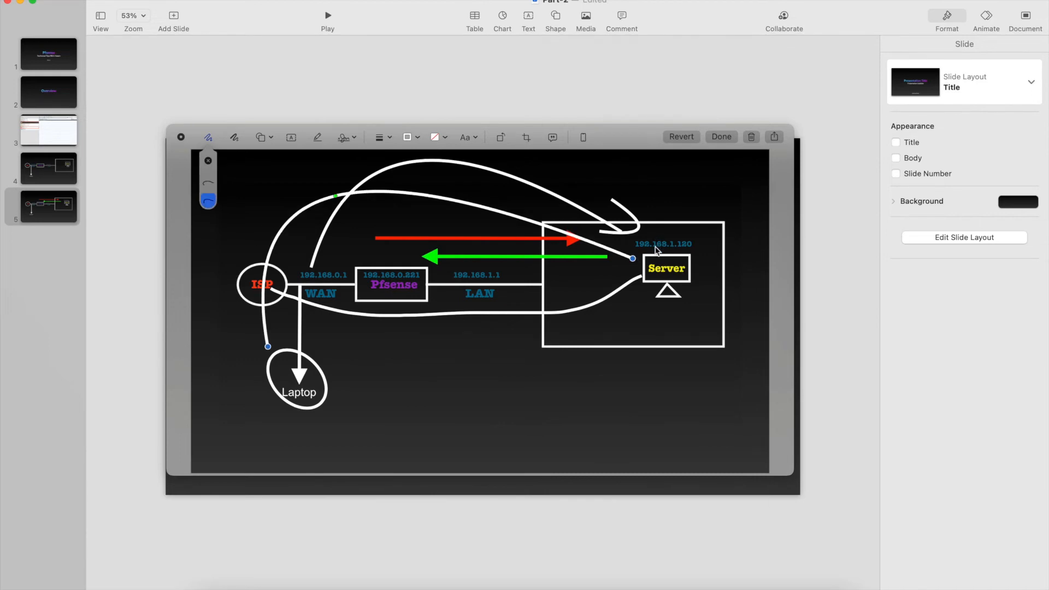
# - Switch to the terminal and delete the annotated screenshot
pyautogui.hotkey('ctrl', 'Right')
pyautogui.hotkey('ctrl', 'Right')
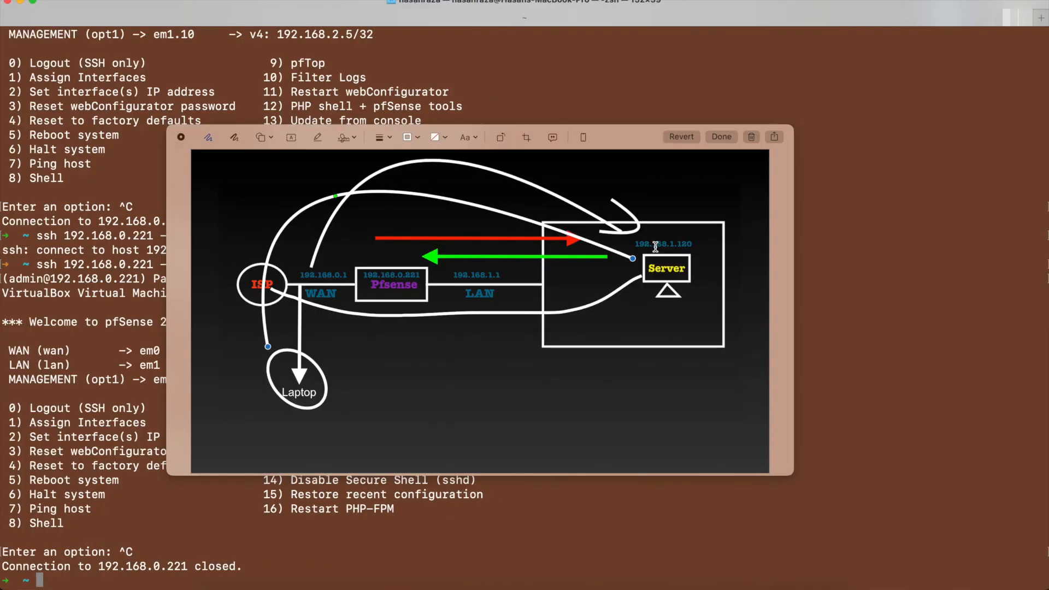
pyautogui.click(752, 137)
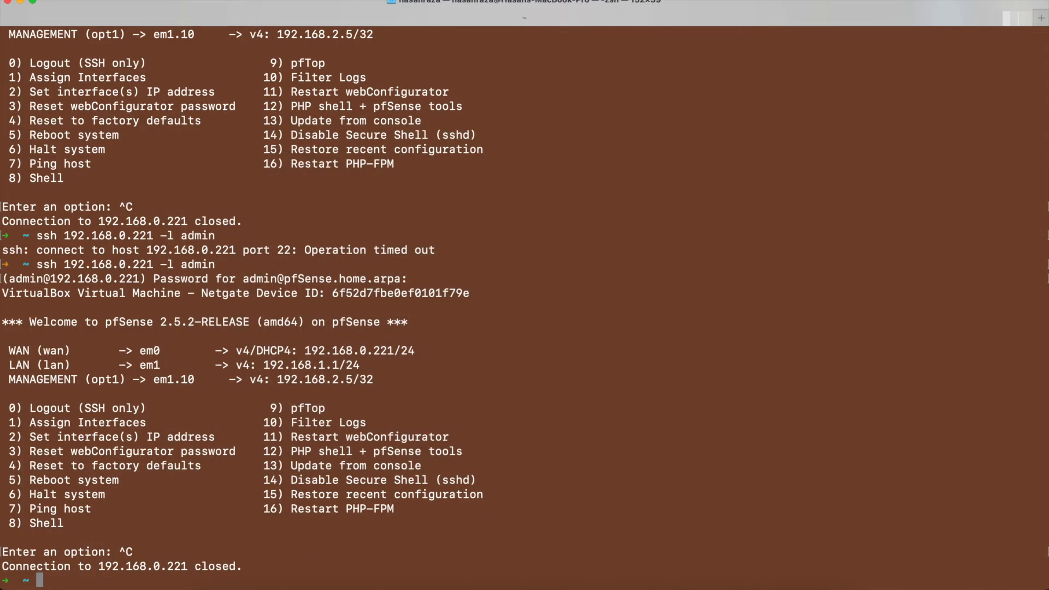
# - Clear the terminal, ping the server at 192.168.1.120, and stop the ping
pyautogui.hotkey('ctrl', 'l')
pyautogui.write('ping')
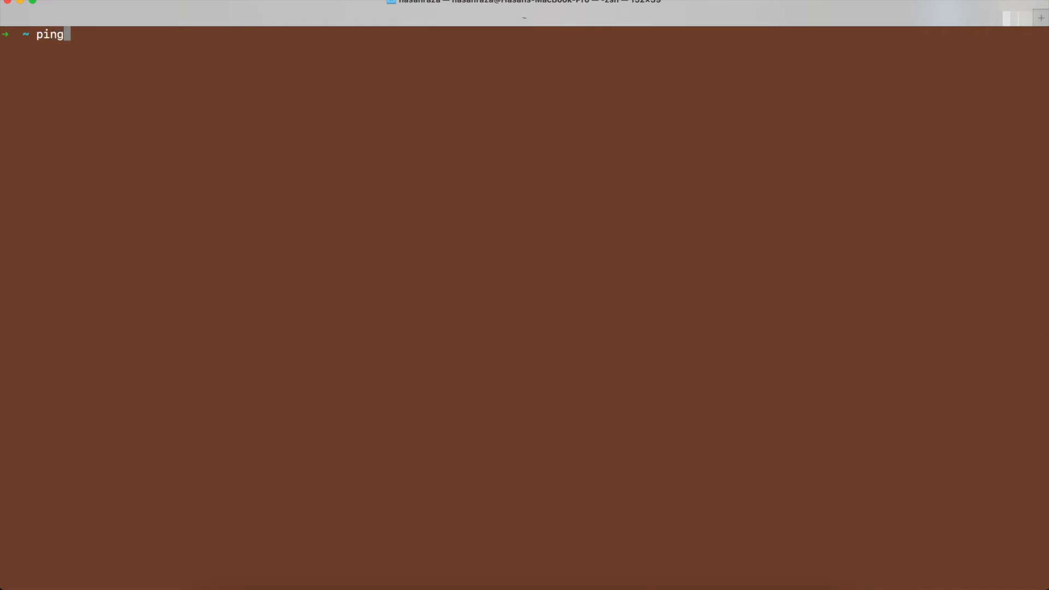
pyautogui.write(' 192.168.1.120')
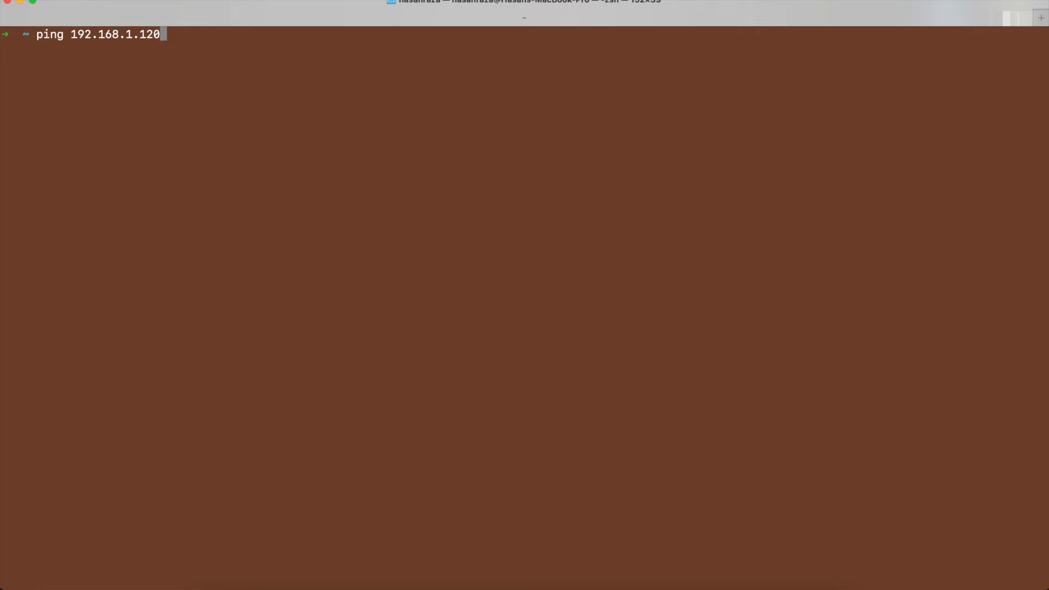
pyautogui.press('Return')
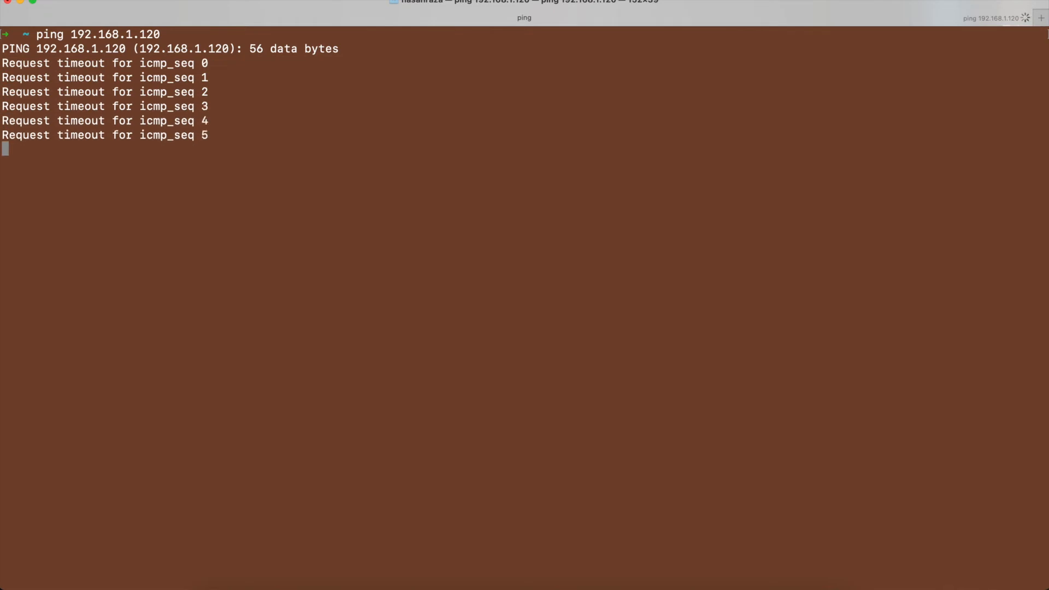
pyautogui.hotkey('ctrl', 'x')
pyautogui.hotkey('ctrl', 'c')
# - Revisit the network diagram in Keynote, then switch to Chrome and open pfSense's General Setup page
pyautogui.hotkey('ctrl', 'Left')
pyautogui.hotkey('ctrl', 'Left')
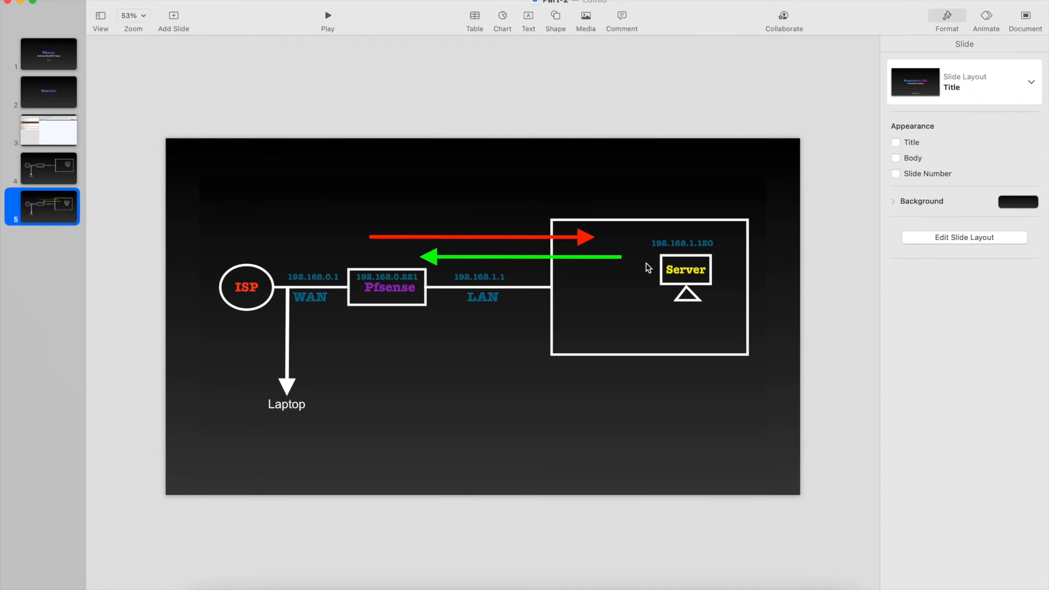
pyautogui.hotkey('ctrl', 'Right')
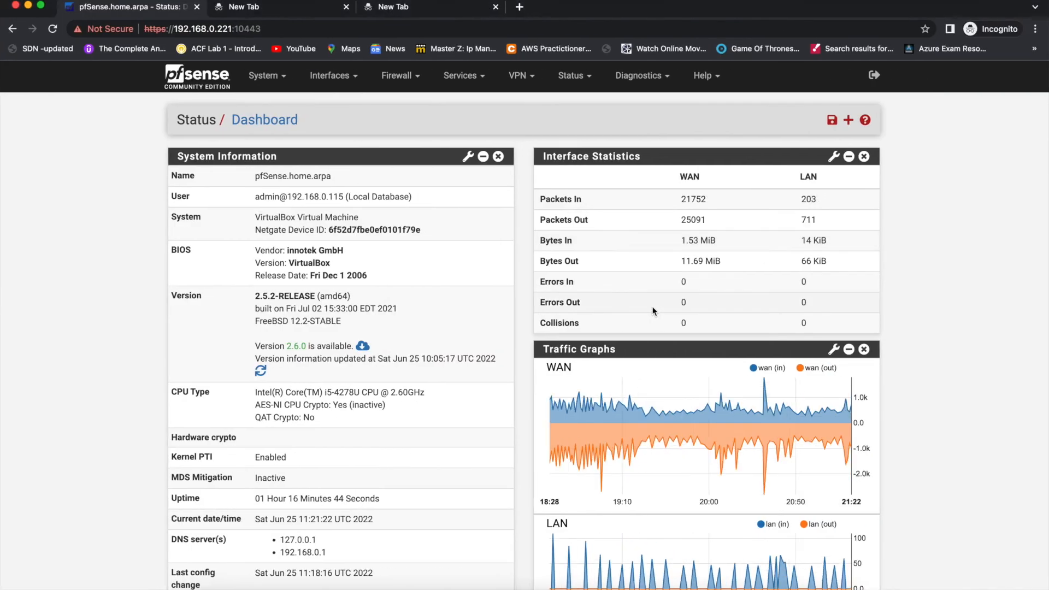
pyautogui.click(265, 76)
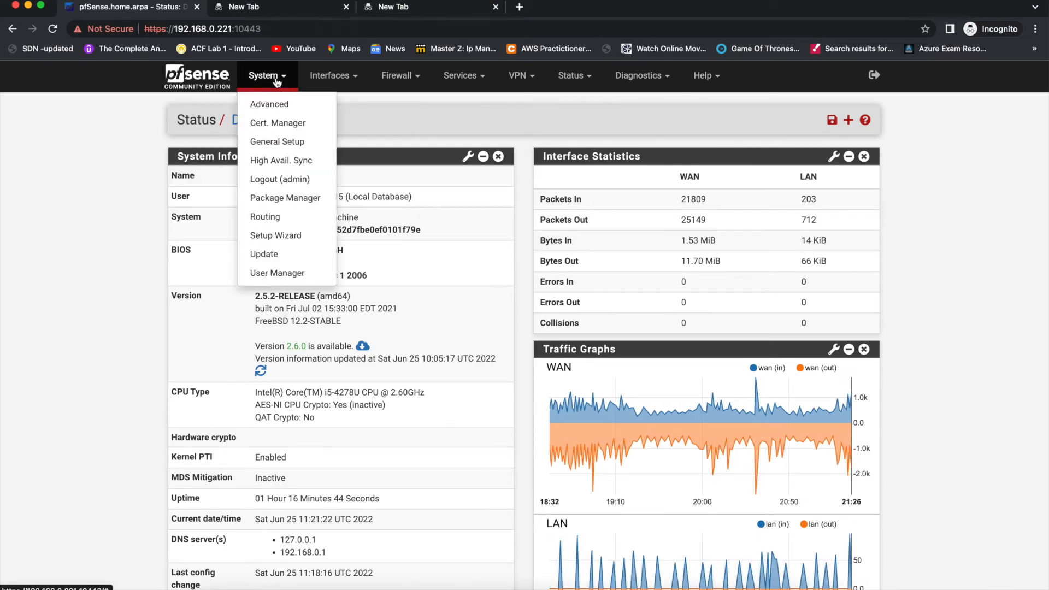
pyautogui.click(280, 142)
pyautogui.click(551, 233)
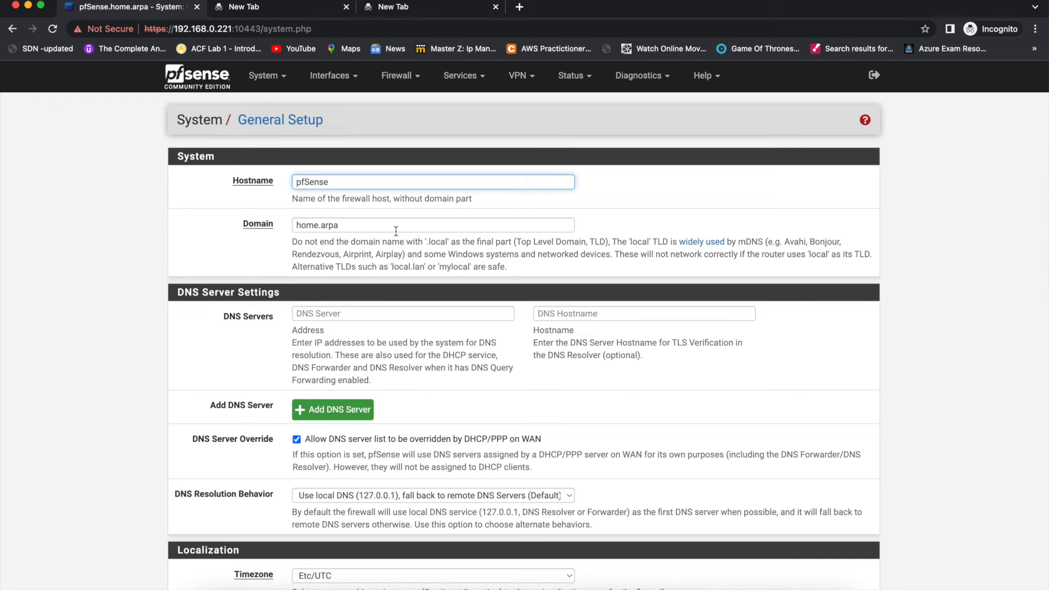
# - Set the webConfigurator theme to pfSense-BETA, save the settings, and return to the dashboard
pyautogui.scroll(-5, 396, 231)
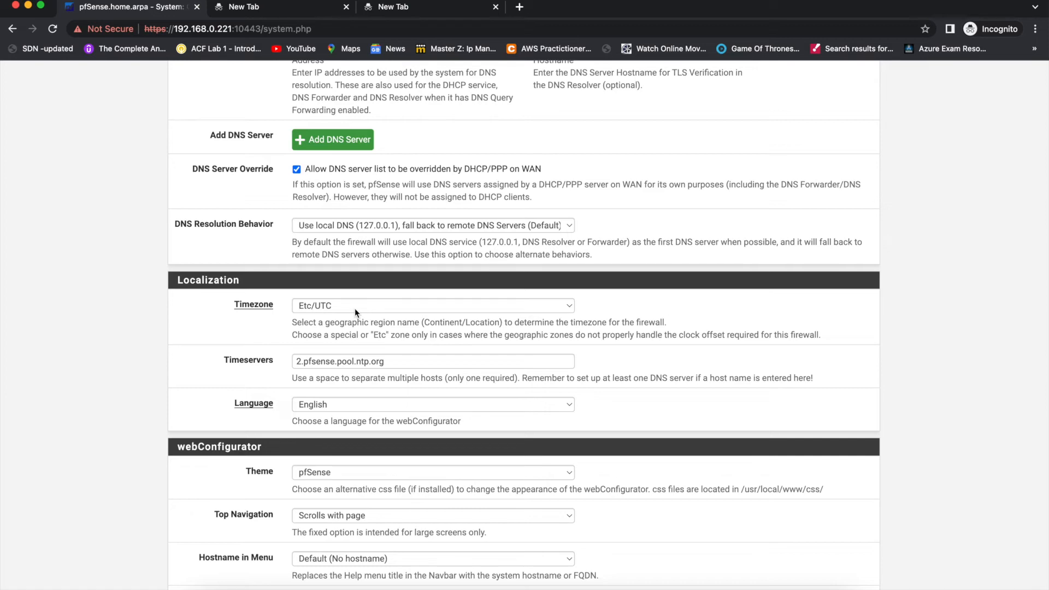
pyautogui.scroll(-3, 350, 376)
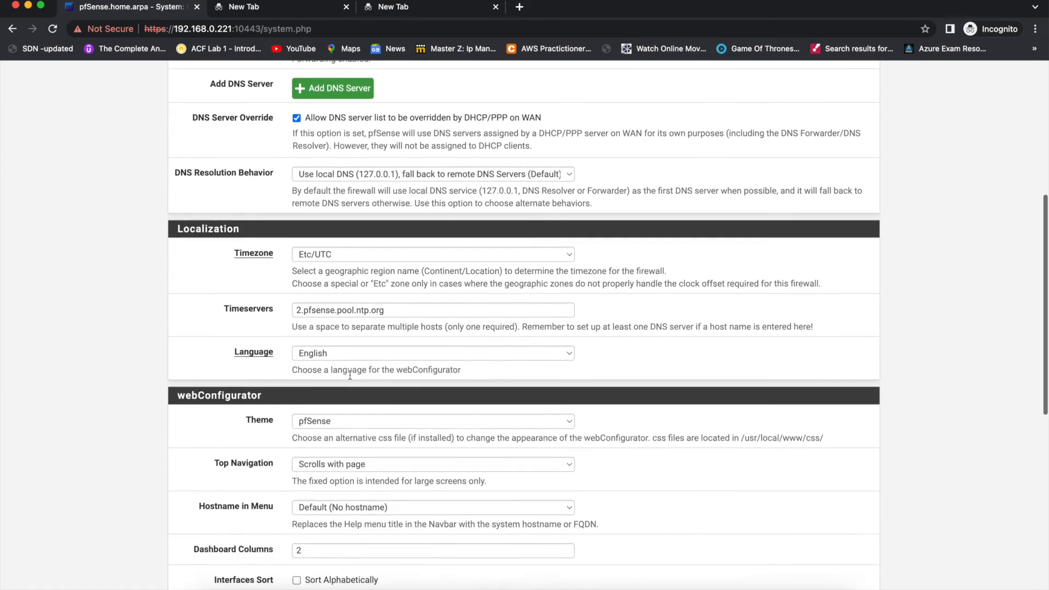
pyautogui.scroll(-2, 350, 379)
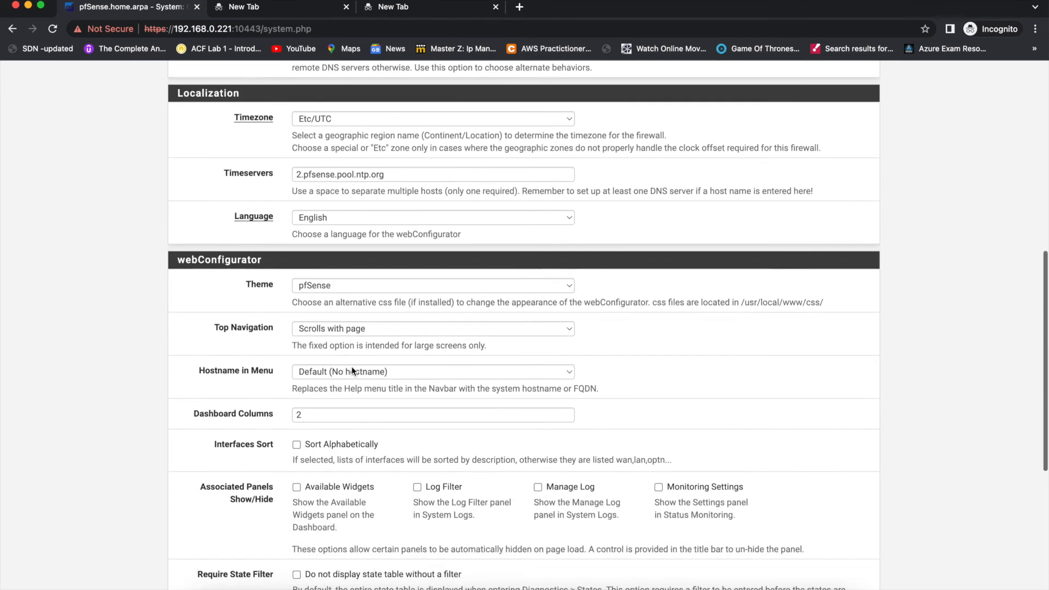
pyautogui.click(375, 262)
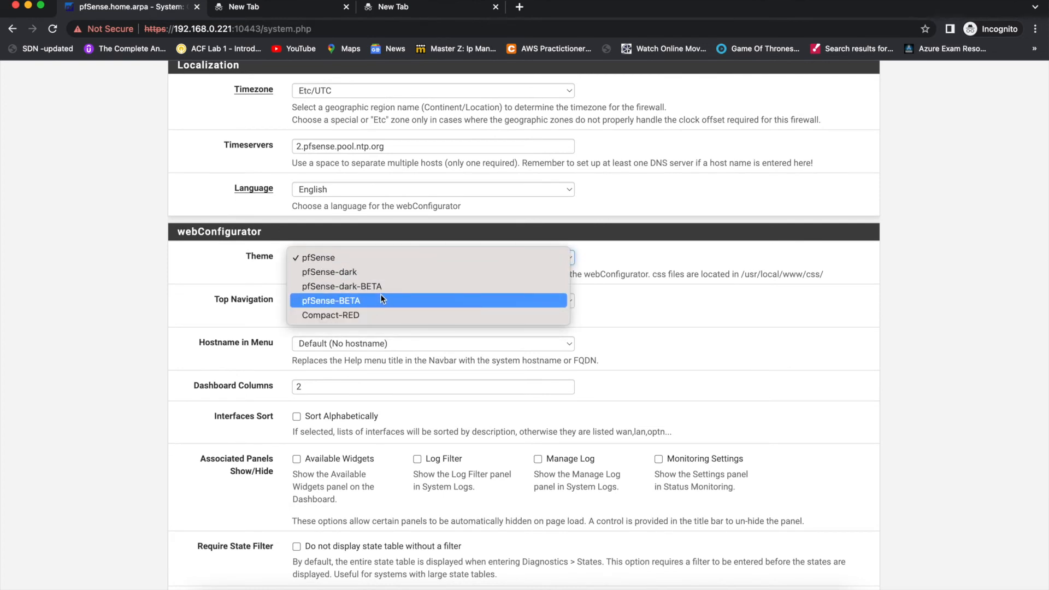
pyautogui.click(365, 316)
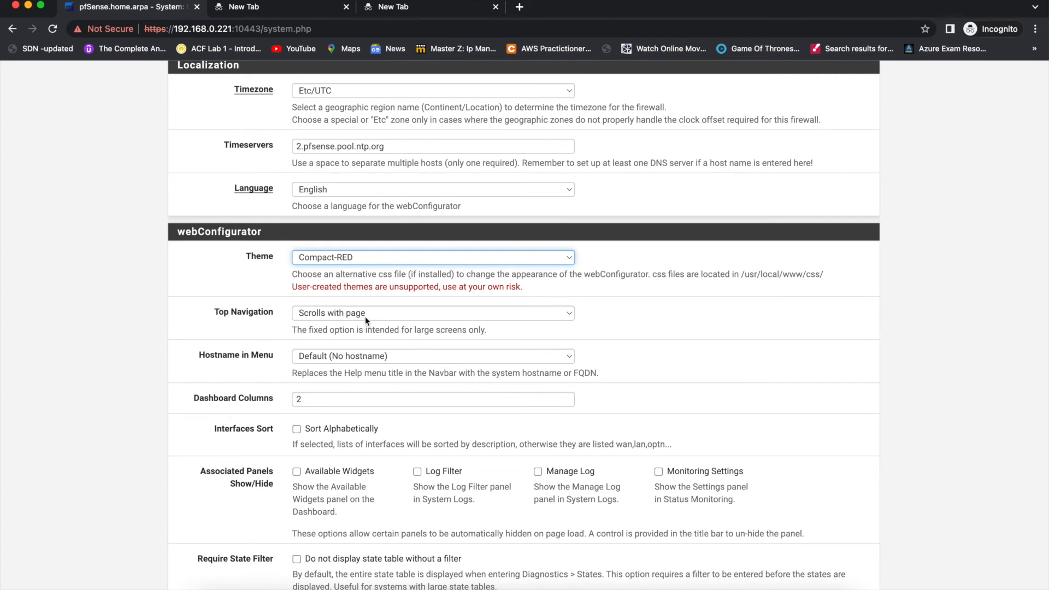
pyautogui.click(394, 258)
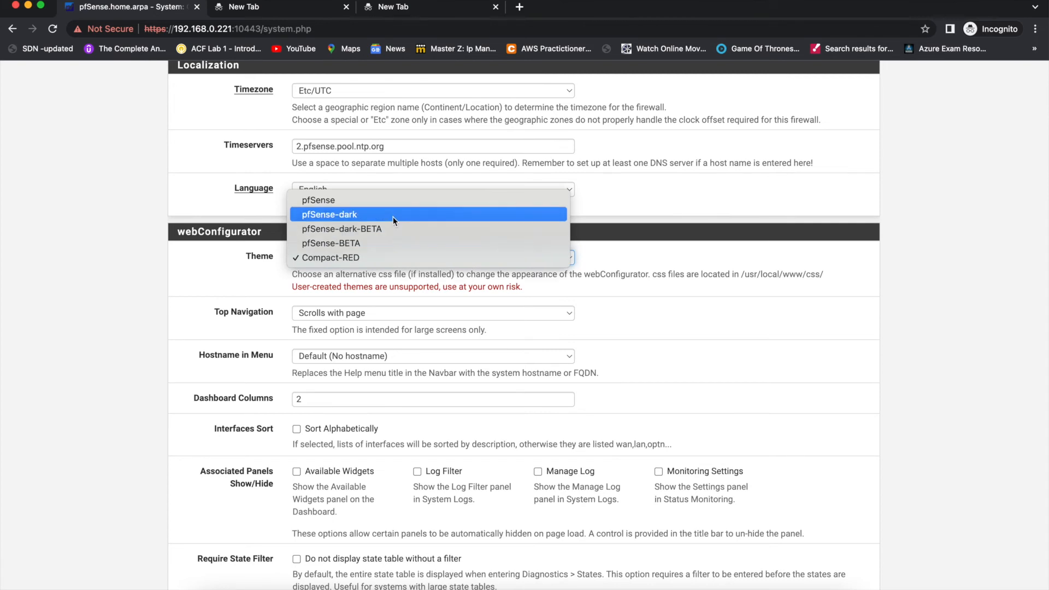
pyautogui.click(391, 242)
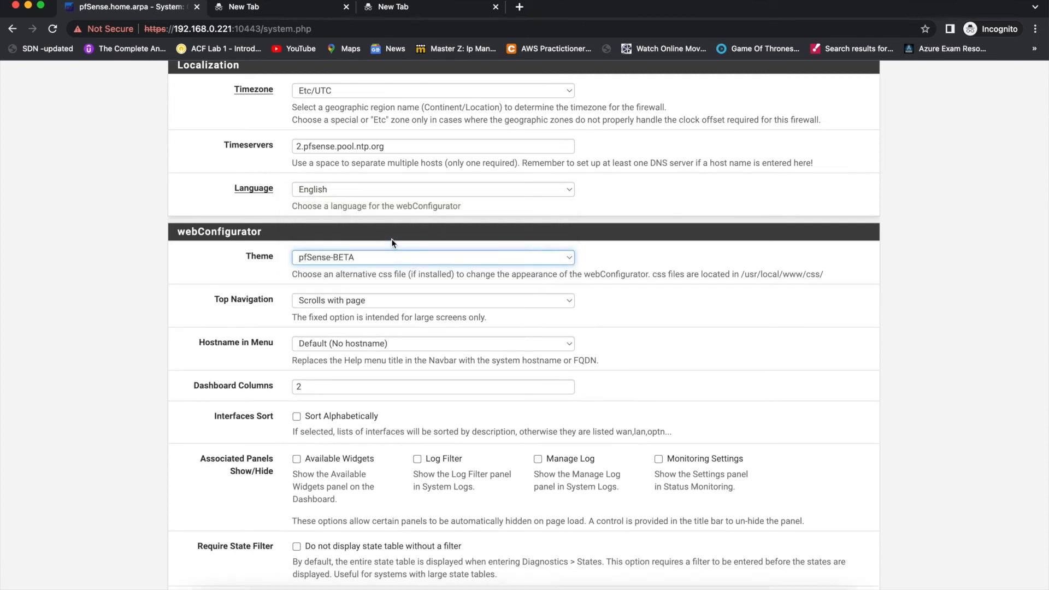
pyautogui.scroll(-5, 385, 358)
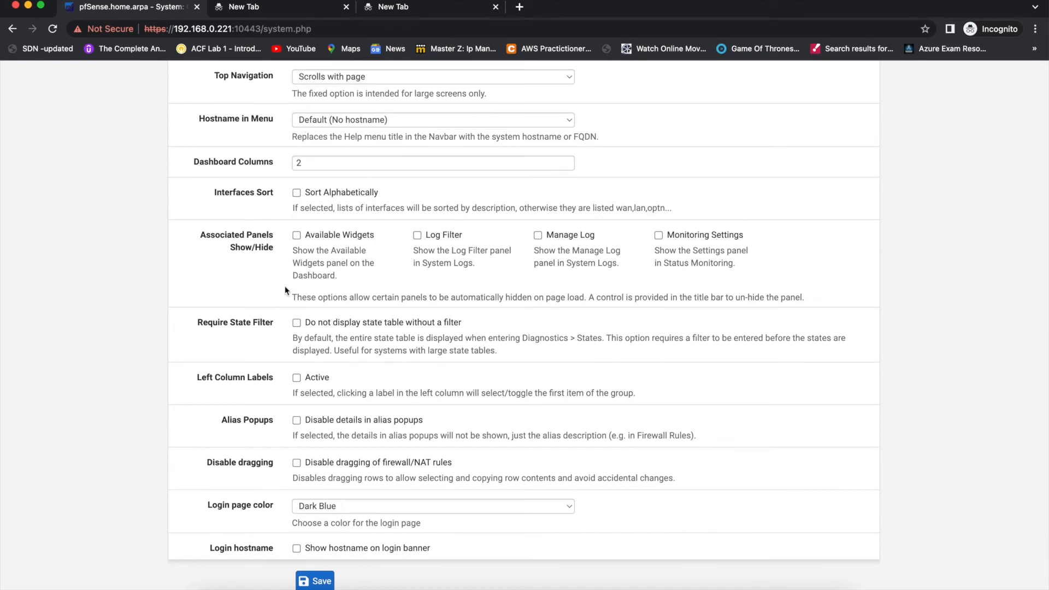
pyautogui.click(307, 581)
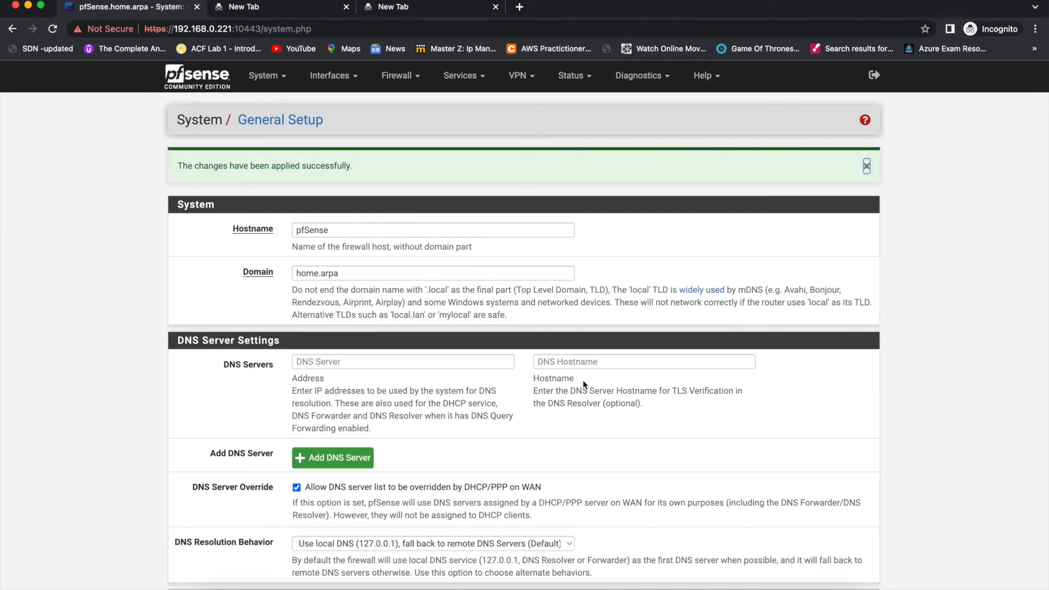
pyautogui.click(210, 85)
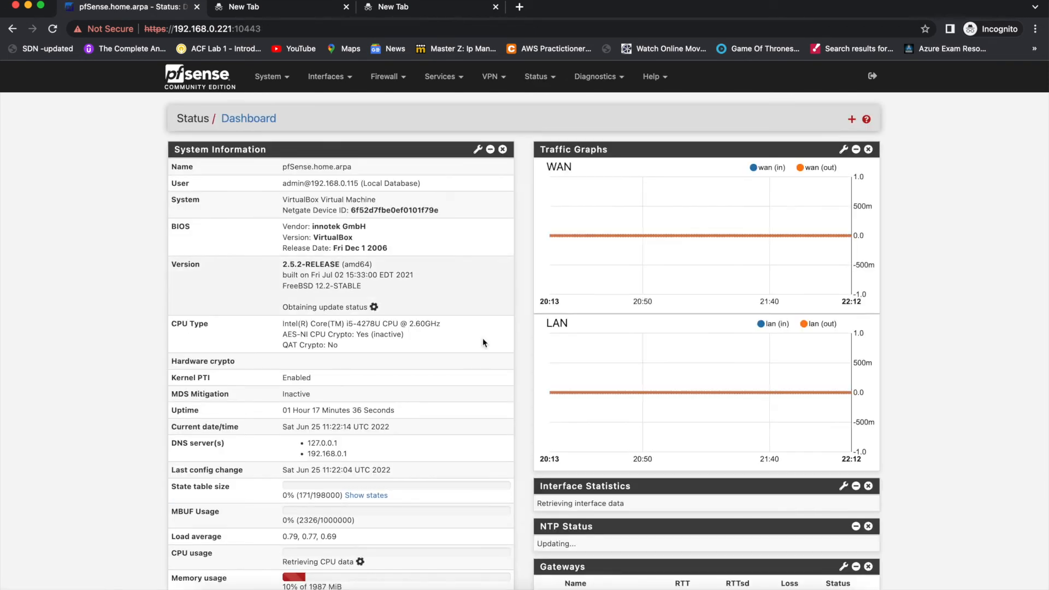
# - Start a new user account in the User Manager and enter the user's capitalized first name as the username
pyautogui.click(288, 82)
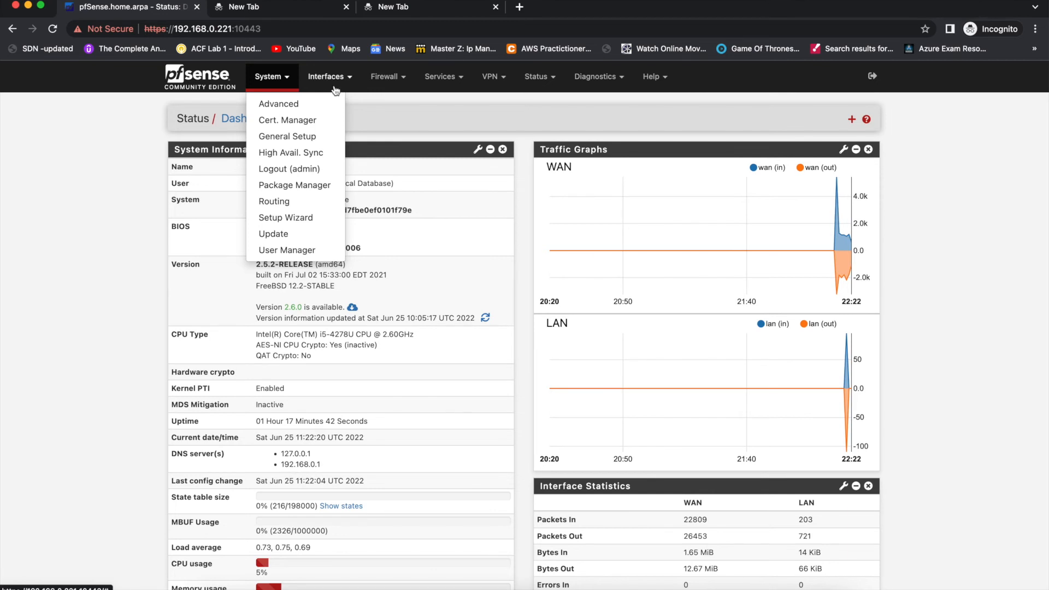
pyautogui.click(292, 251)
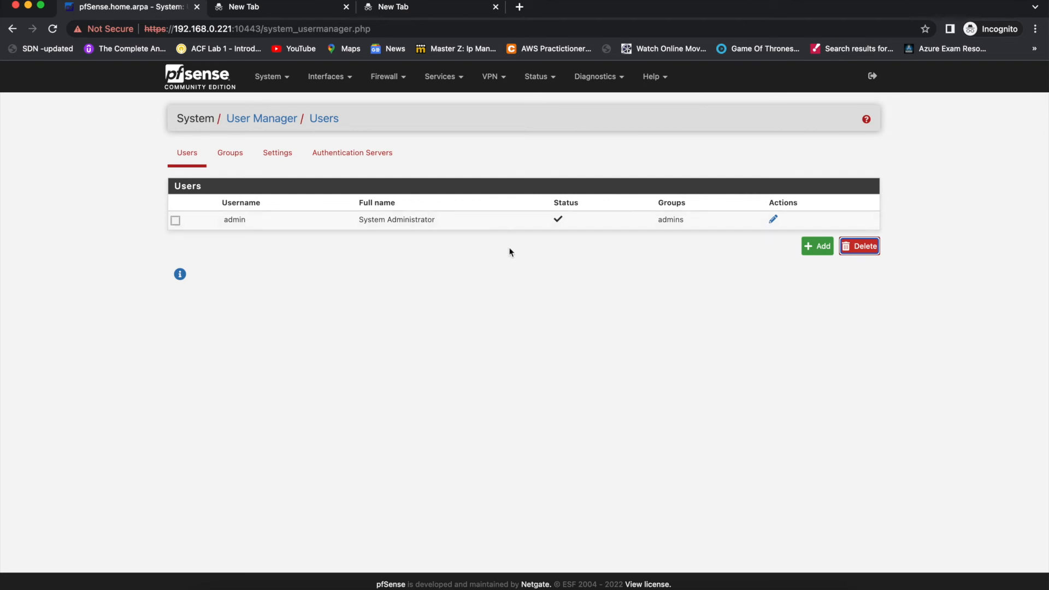
pyautogui.click(815, 254)
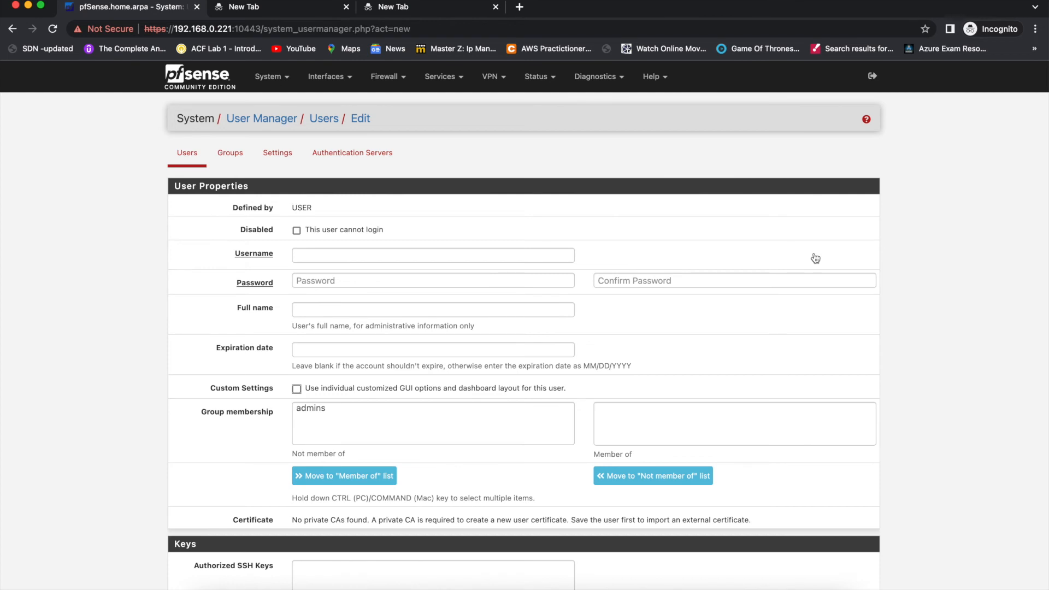
pyautogui.click(461, 260)
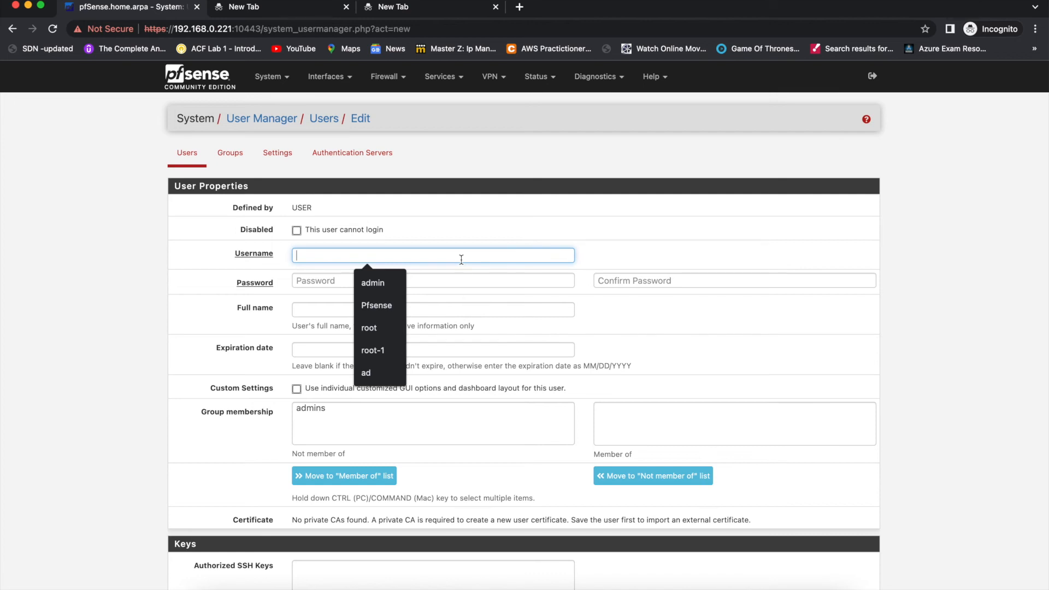
pyautogui.write('hn')
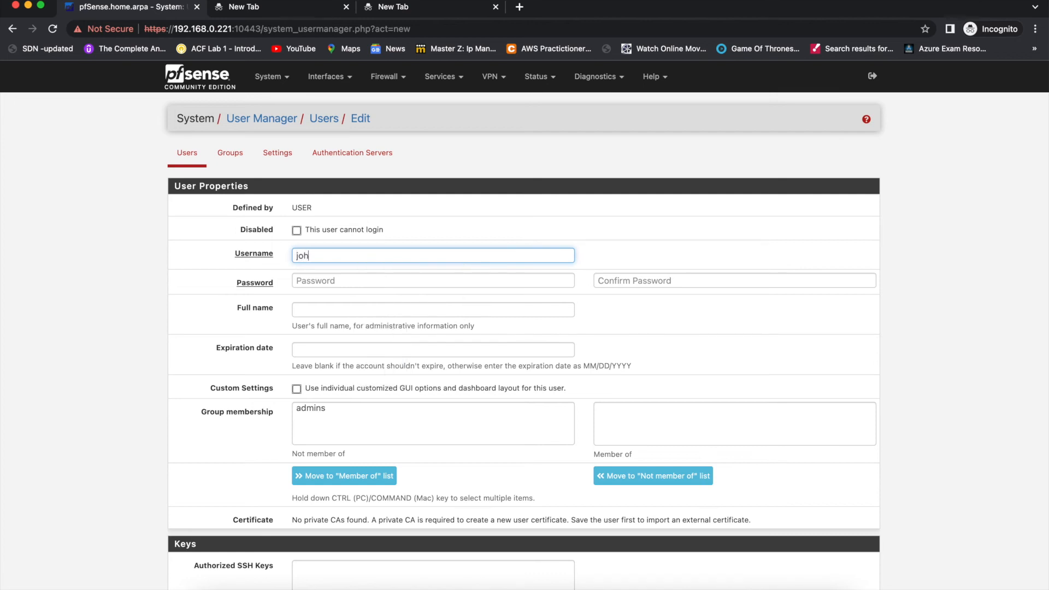
pyautogui.press('BackSpace')
pyautogui.press('BackSpace')
pyautogui.press('BackSpace')
pyautogui.write('John')
# - Enter the new user's password and full name, and repeat the password in the confirmation field
pyautogui.click(411, 281)
pyautogui.write('•••••••••')
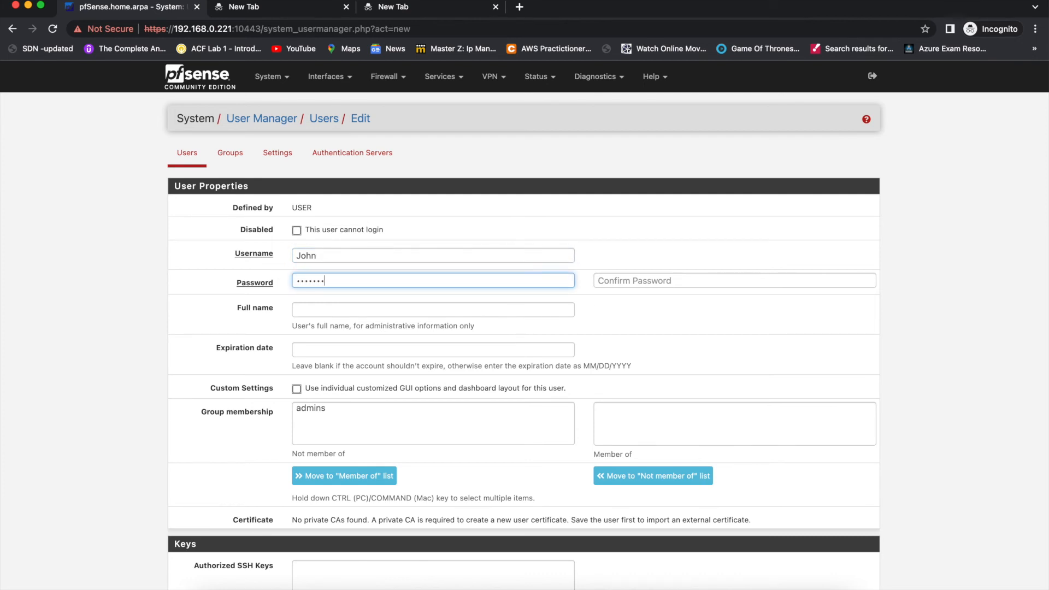
pyautogui.click(390, 314)
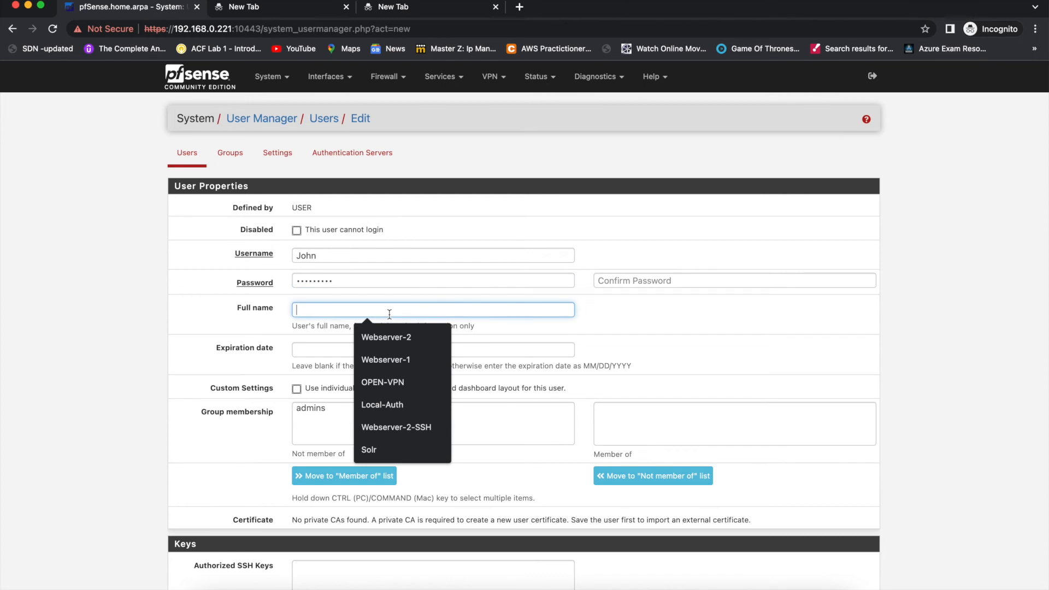
pyautogui.write('John Wick')
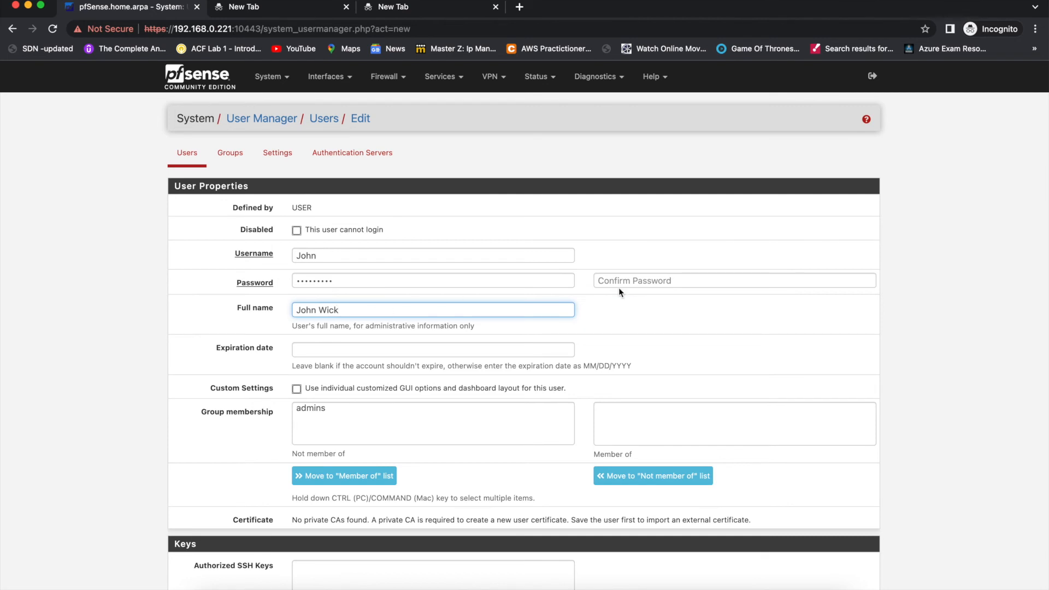
pyautogui.click(678, 281)
pyautogui.write('Passw')
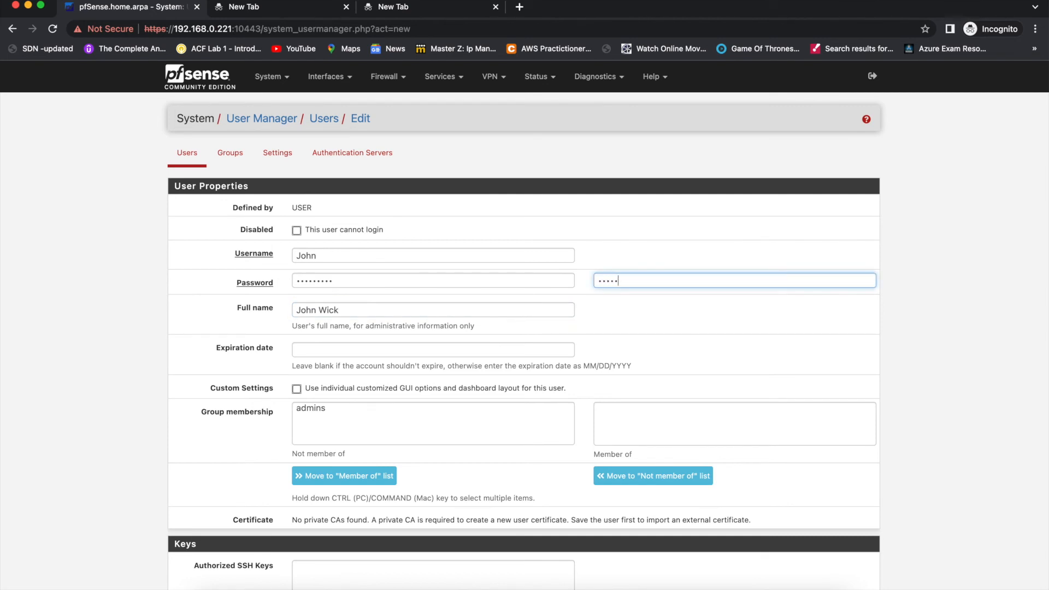
pyautogui.write('ord1')
# - Set the account's expiration date to 06/26/2022 and make the user a member of the admins group
pyautogui.click(324, 351)
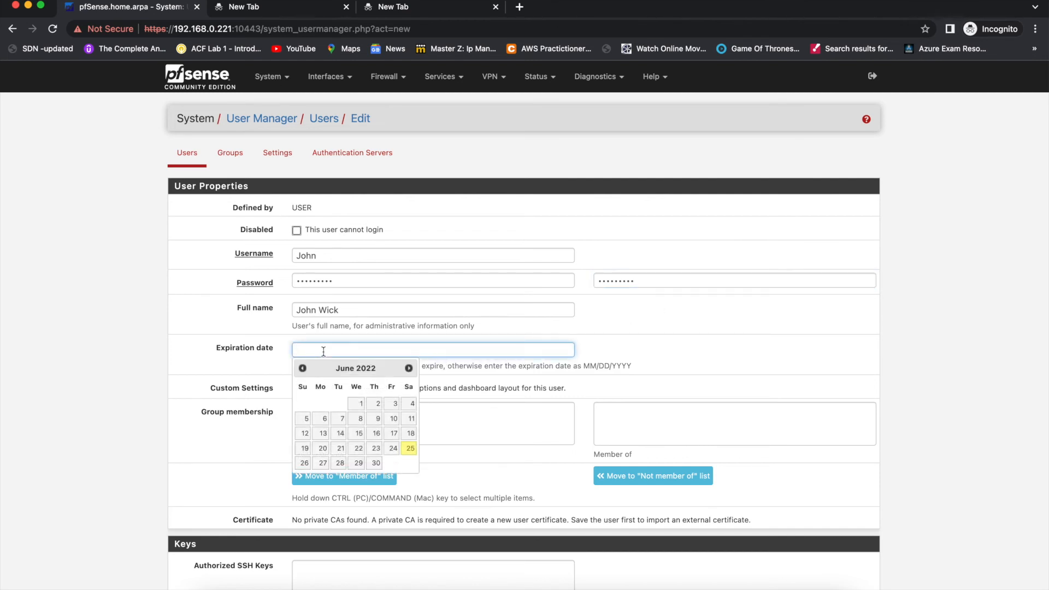
pyautogui.click(305, 463)
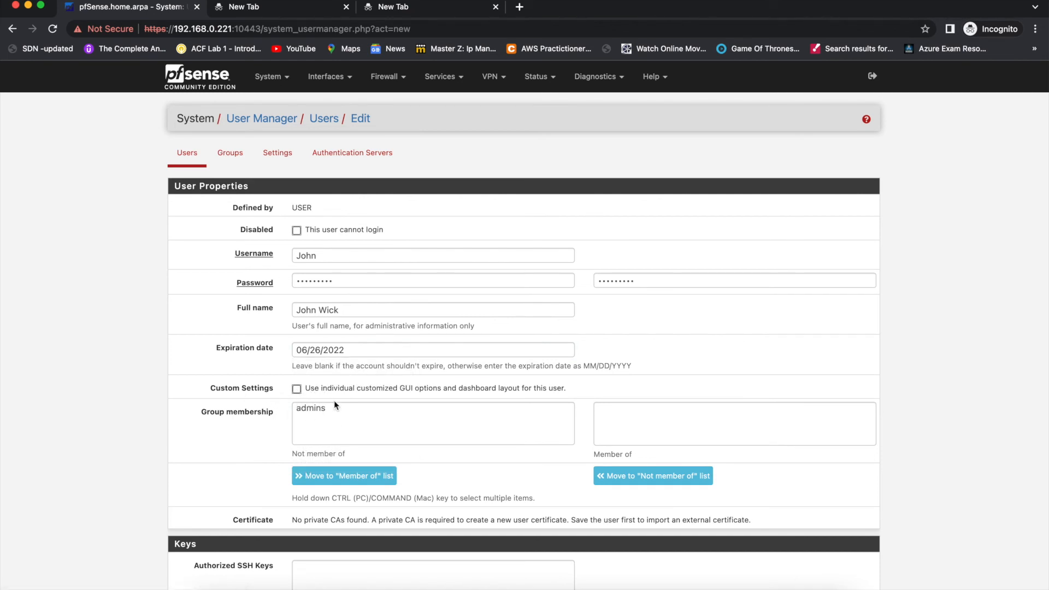
pyautogui.click(314, 412)
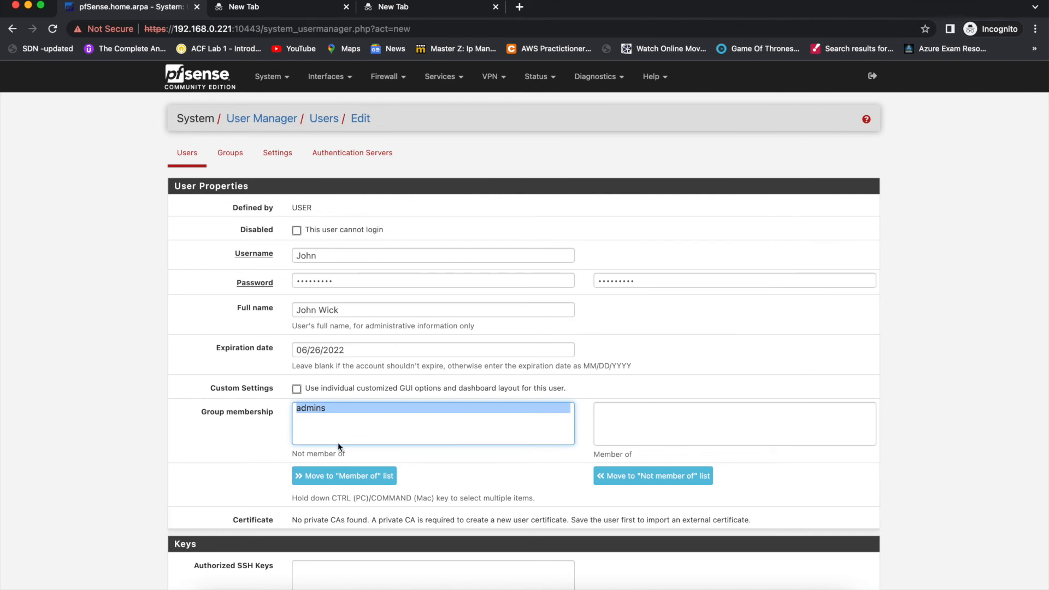
pyautogui.click(350, 481)
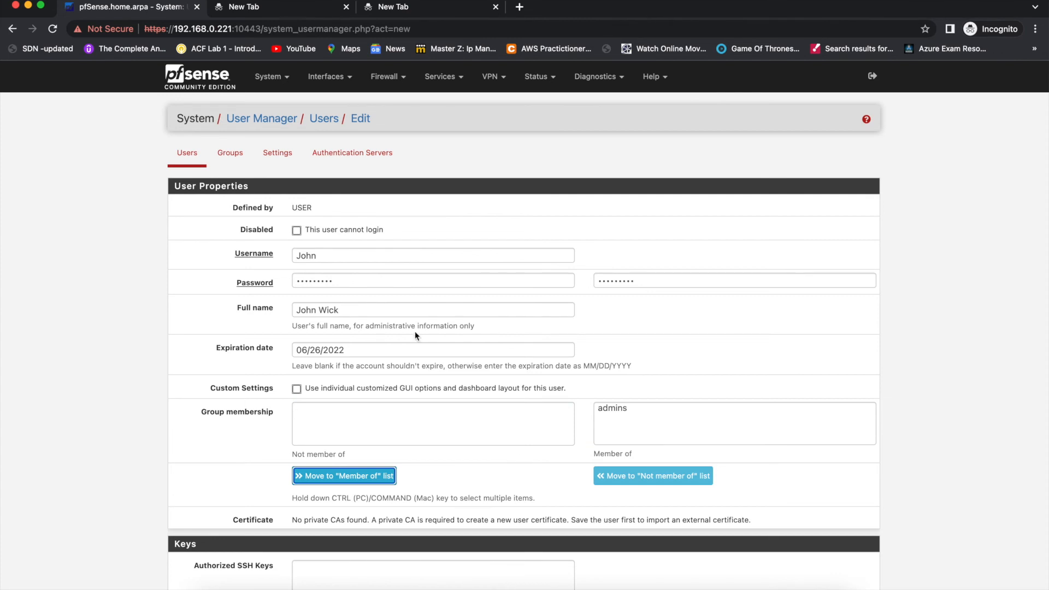
# - Change the username's first letter to lowercase and save the new user
pyautogui.click(300, 256)
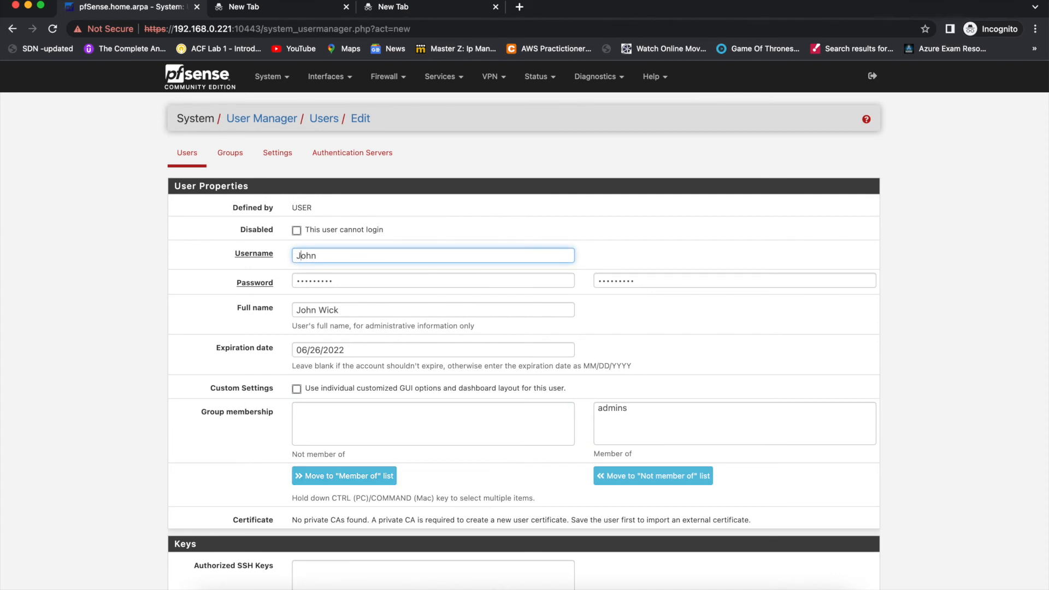
pyautogui.press('BackSpace')
pyautogui.write('j')
pyautogui.click(690, 408)
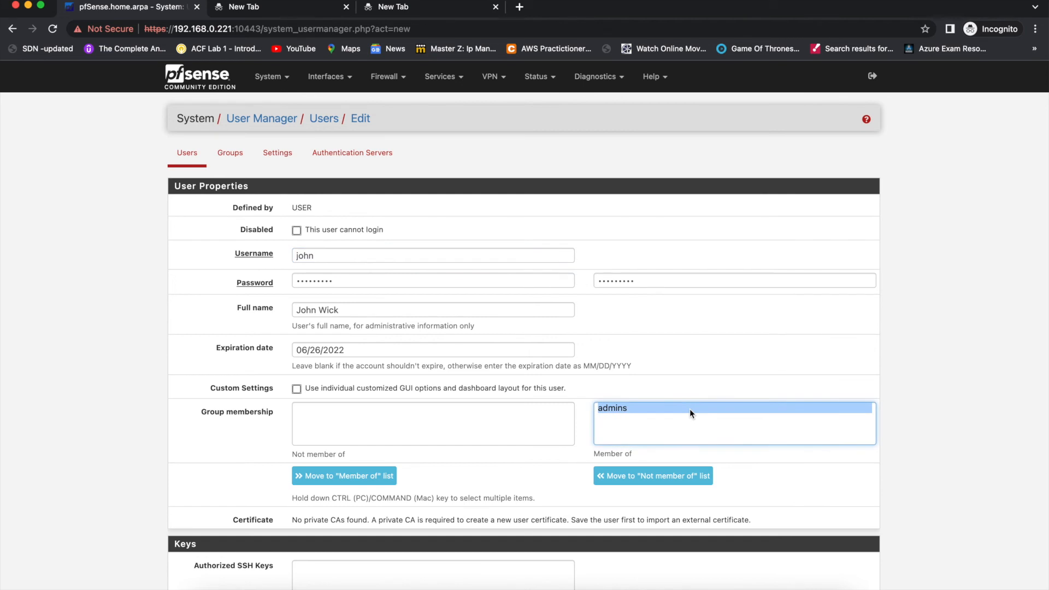
pyautogui.scroll(-4, 468, 476)
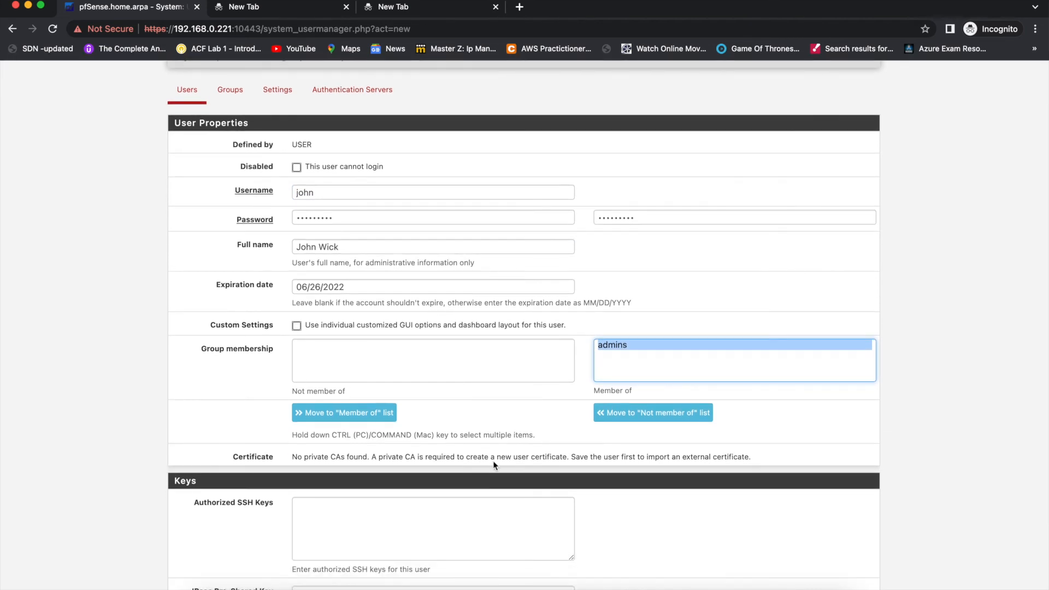
pyautogui.scroll(-2, 529, 457)
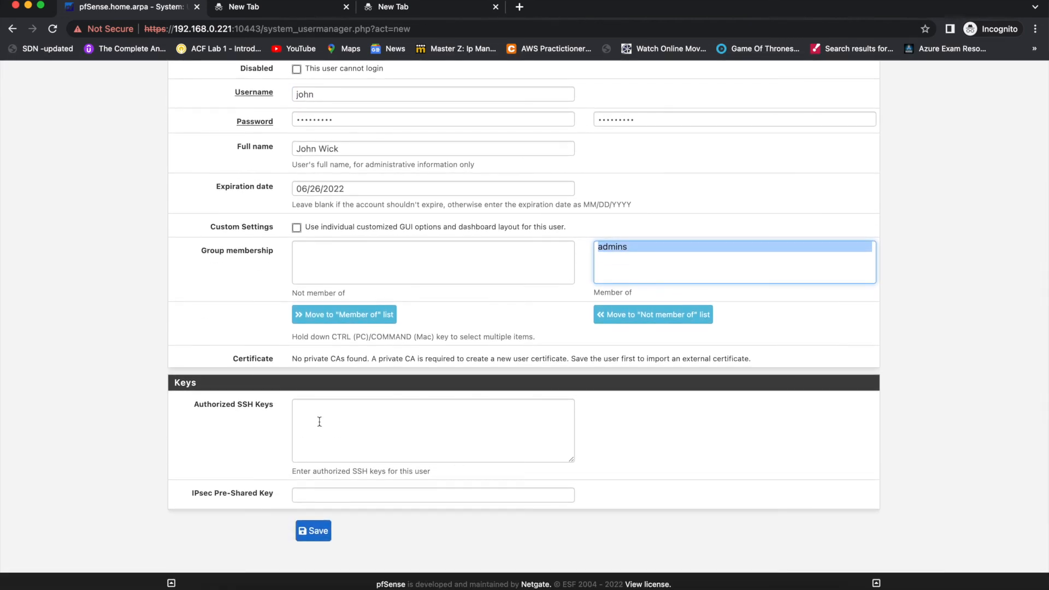
pyautogui.click(312, 530)
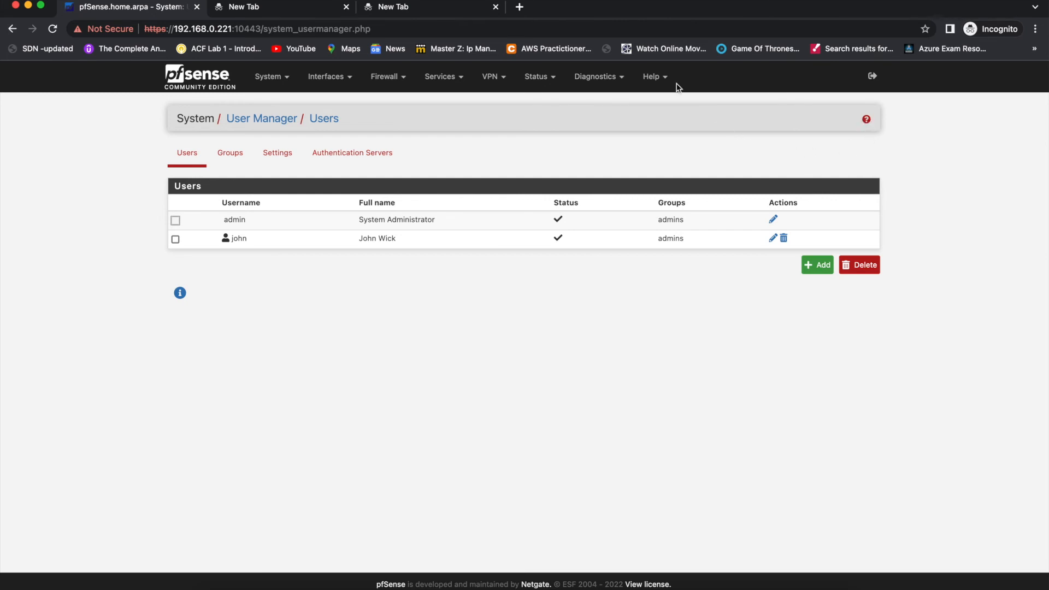
# - Return to the dashboard and log out of the admin account
pyautogui.click(654, 77)
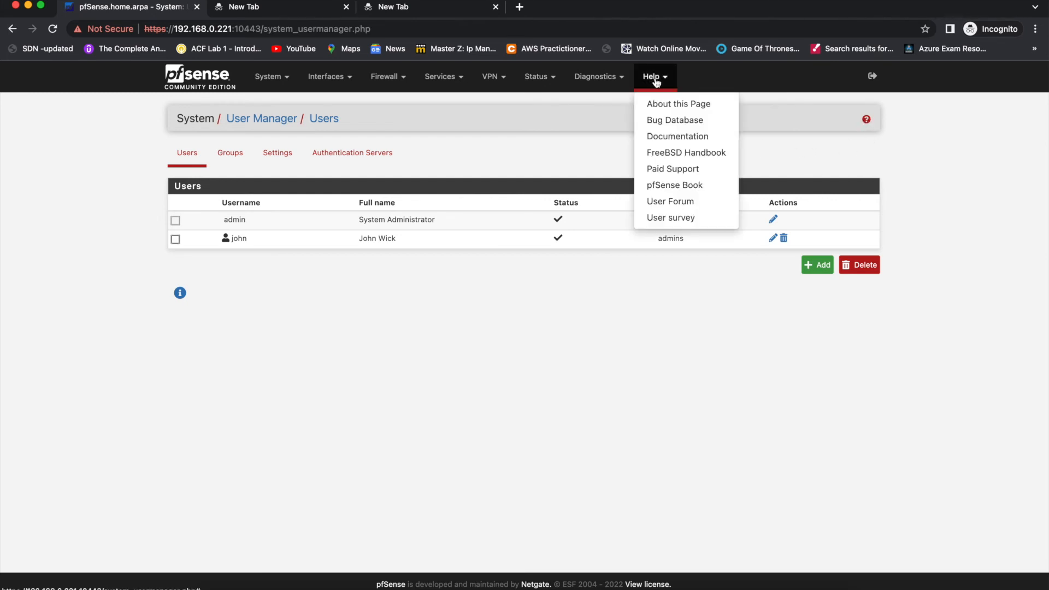
pyautogui.click(209, 78)
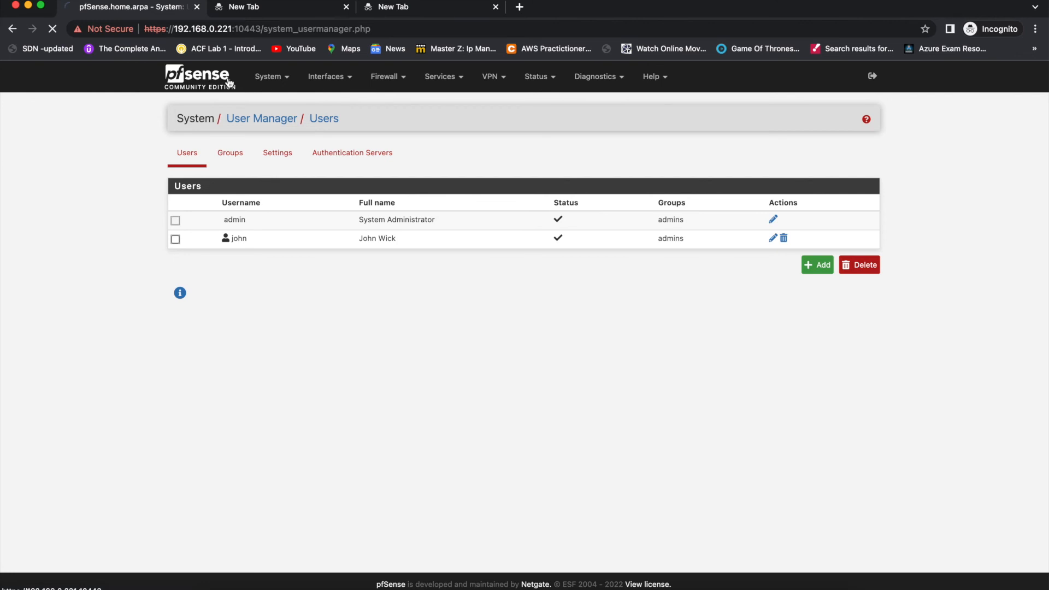
pyautogui.click(269, 77)
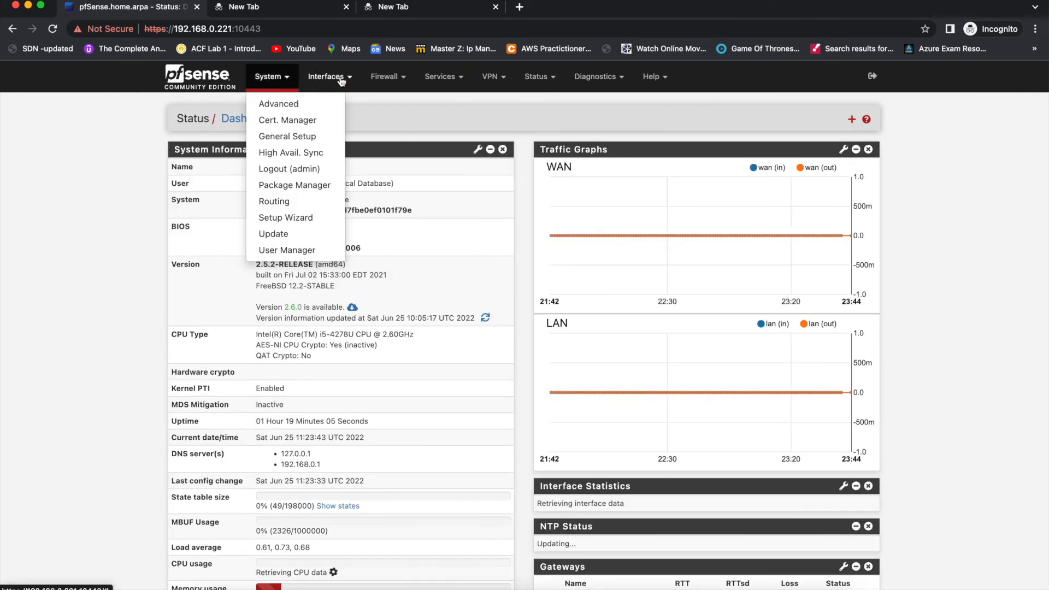
pyautogui.click(322, 167)
# - Sign in with the new account's username and password, and check the logged-in user in the System Information widget
pyautogui.click(473, 270)
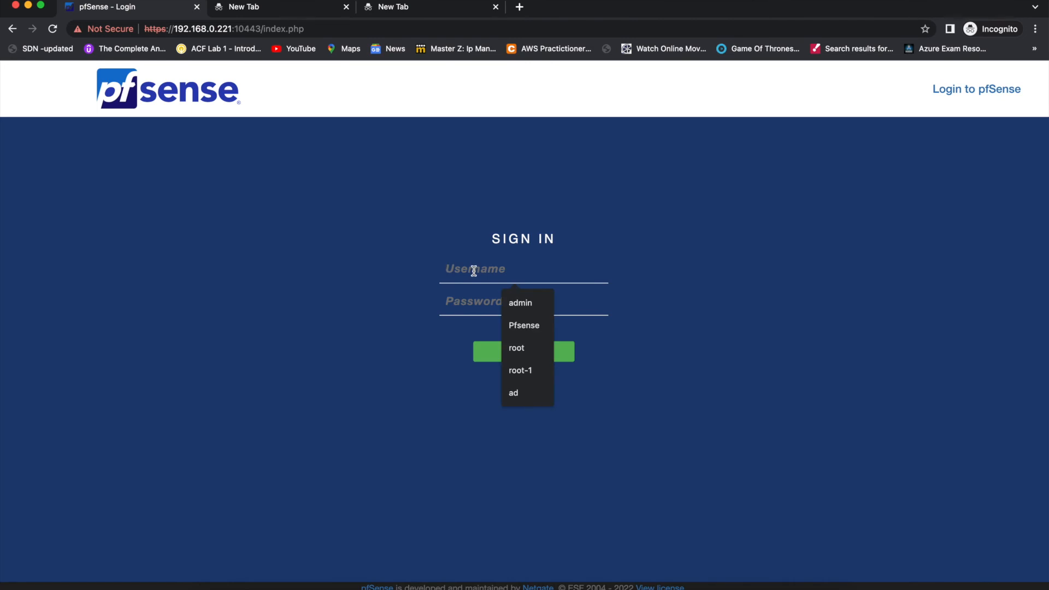
pyautogui.write('john')
pyautogui.press('Tab')
pyautogui.write('•••••••••')
pyautogui.press('Return')
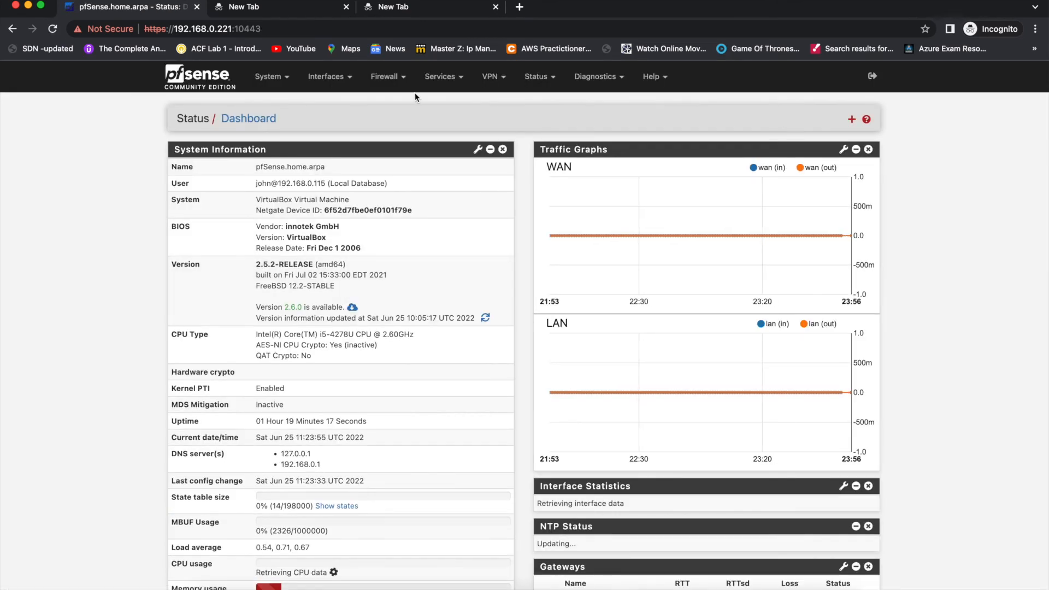
pyautogui.tripleClick(259, 183)
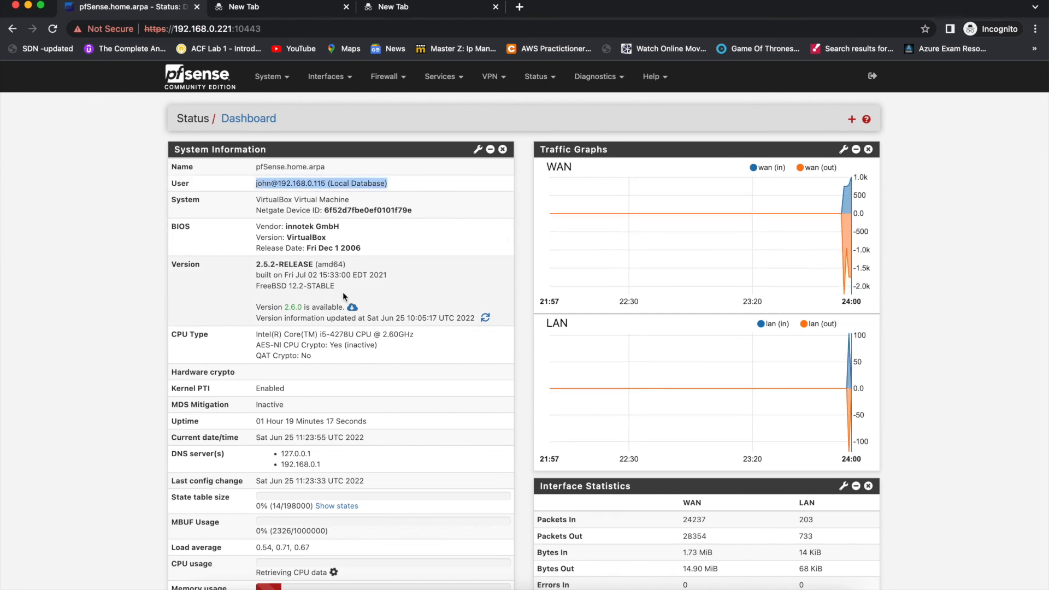
# - Open the WAN interface settings, look at the network diagram in Keynote, and return to Chrome
pyautogui.click(350, 75)
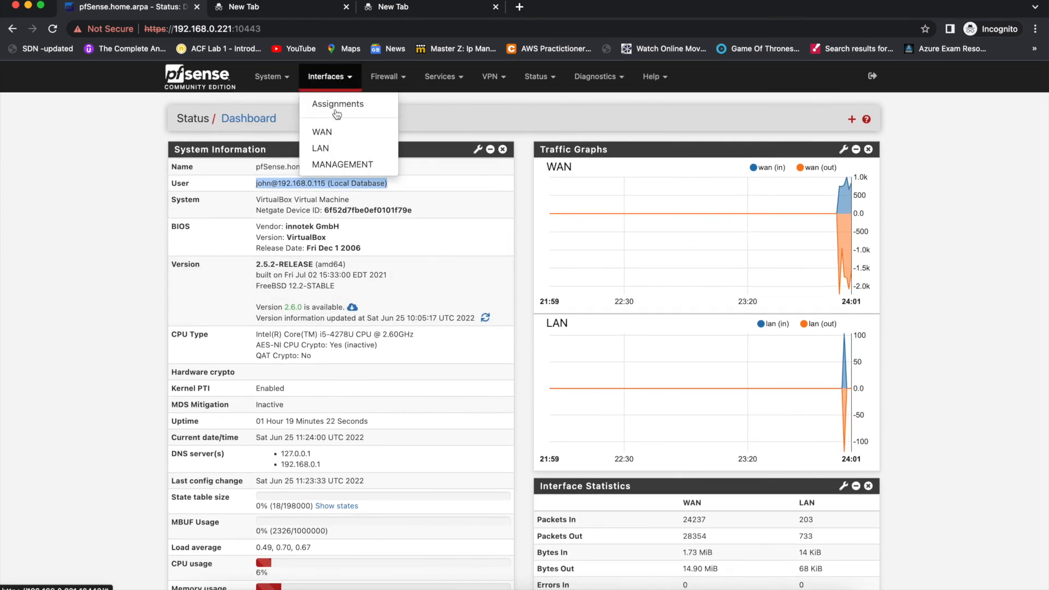
pyautogui.click(344, 132)
pyautogui.hotkey('ctrl', 'Left')
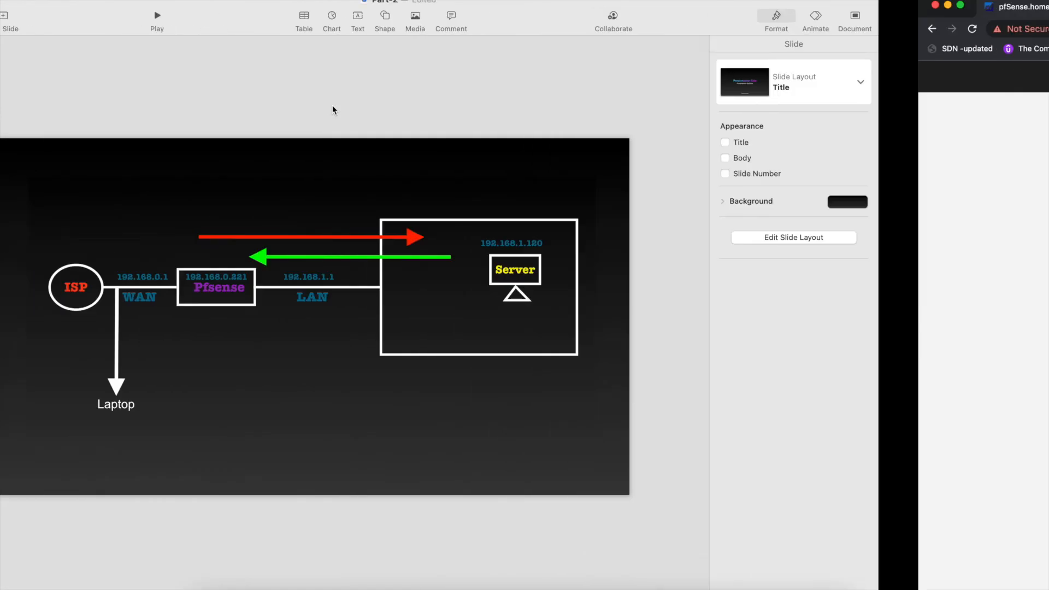
pyautogui.hotkey('ctrl', 'Right')
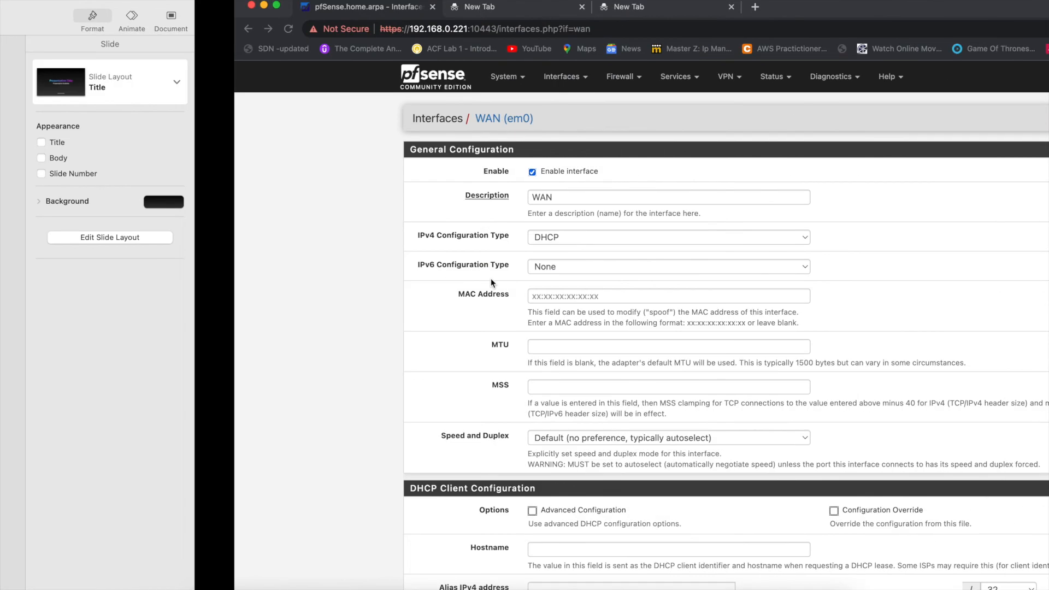
# - Open the LAN interface settings and compare the static IPv4 address with the Keynote network diagram, returning to Chrome
pyautogui.click(325, 79)
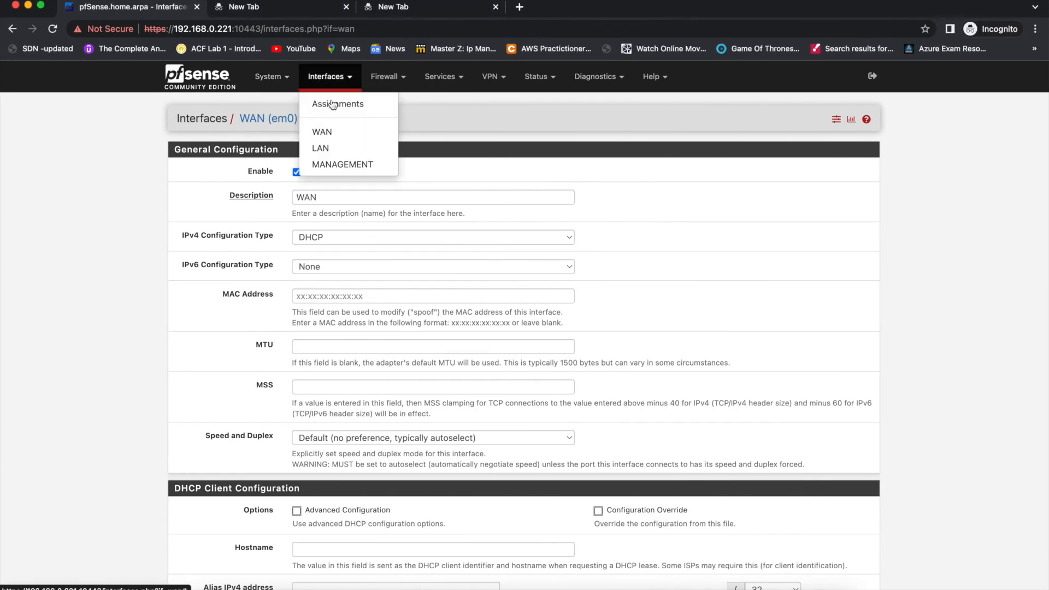
pyautogui.click(330, 144)
pyautogui.scroll(-6, 389, 324)
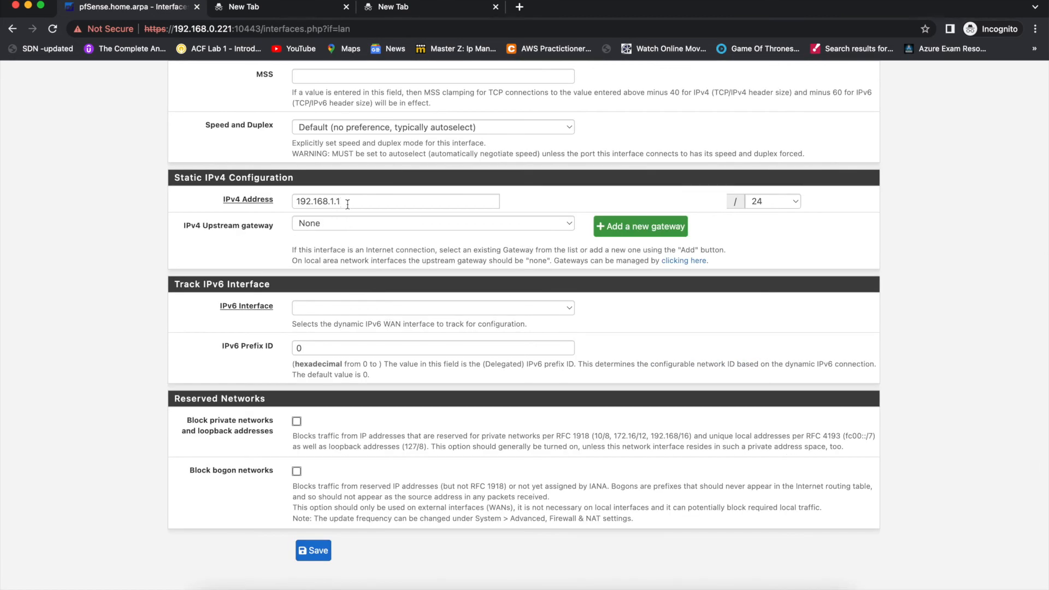
pyautogui.hotkey('ctrl', 'Left')
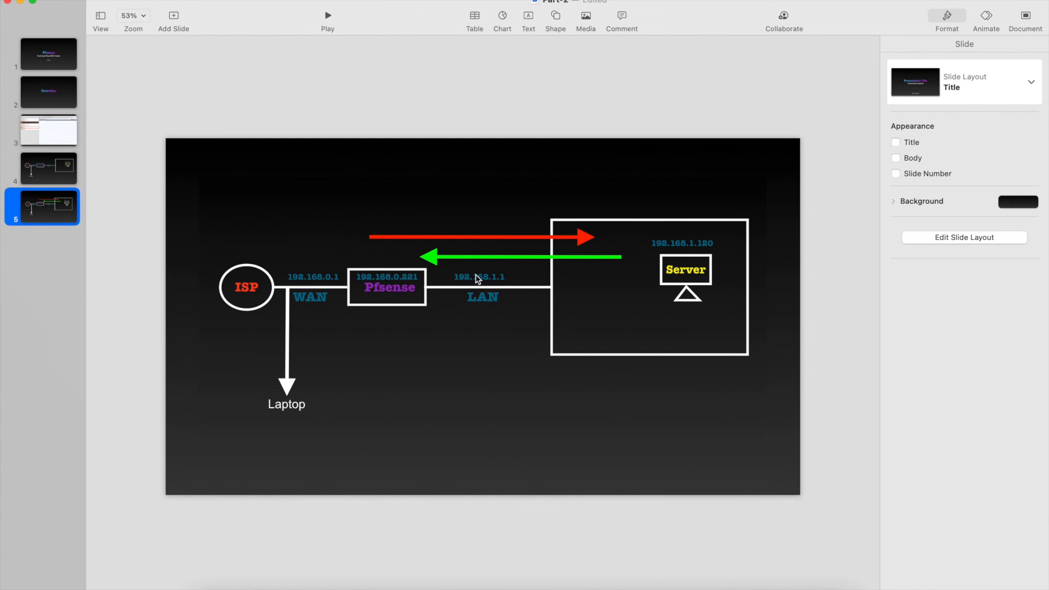
pyautogui.hotkey('ctrl', 'Right')
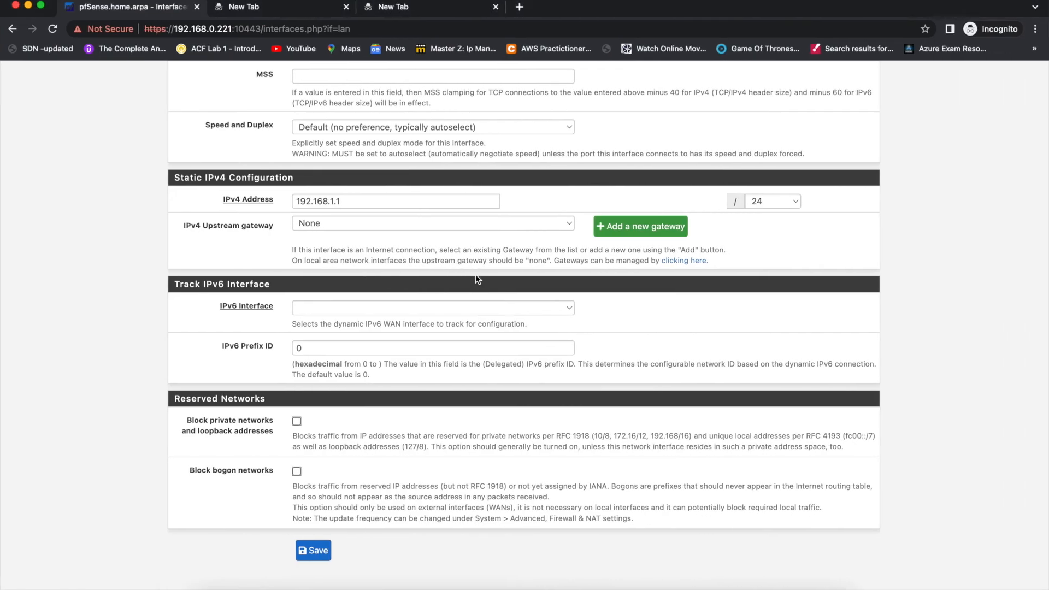
pyautogui.scroll(10, 475, 274)
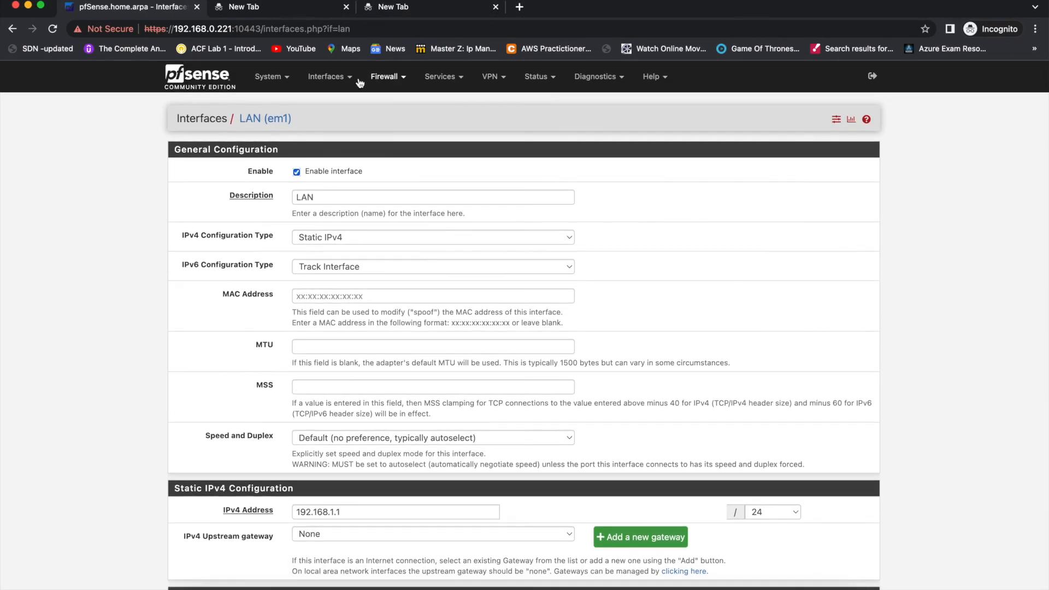
pyautogui.moveTo(373, 79)
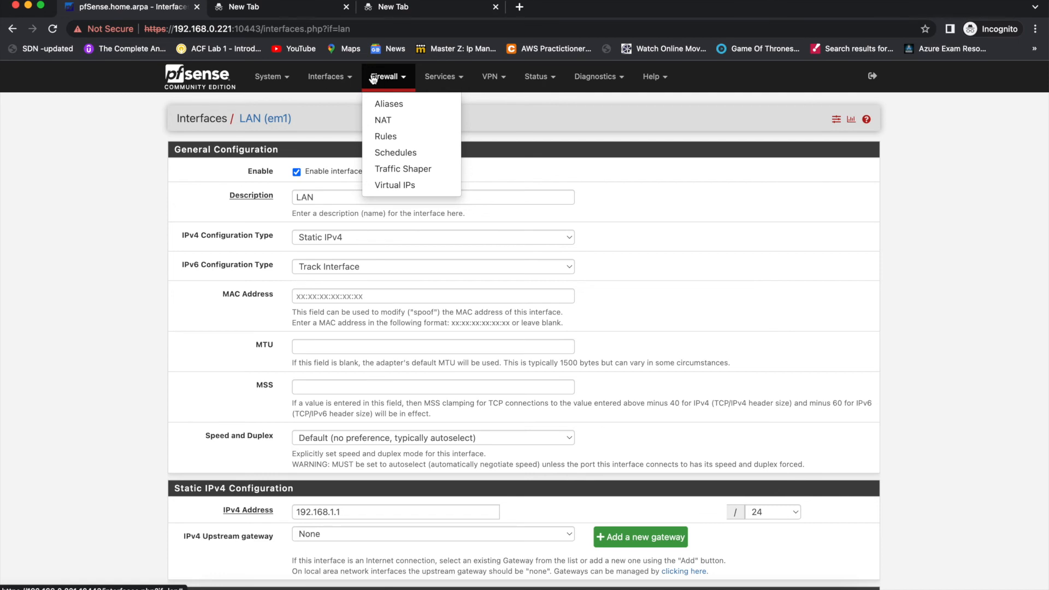
pyautogui.click(437, 79)
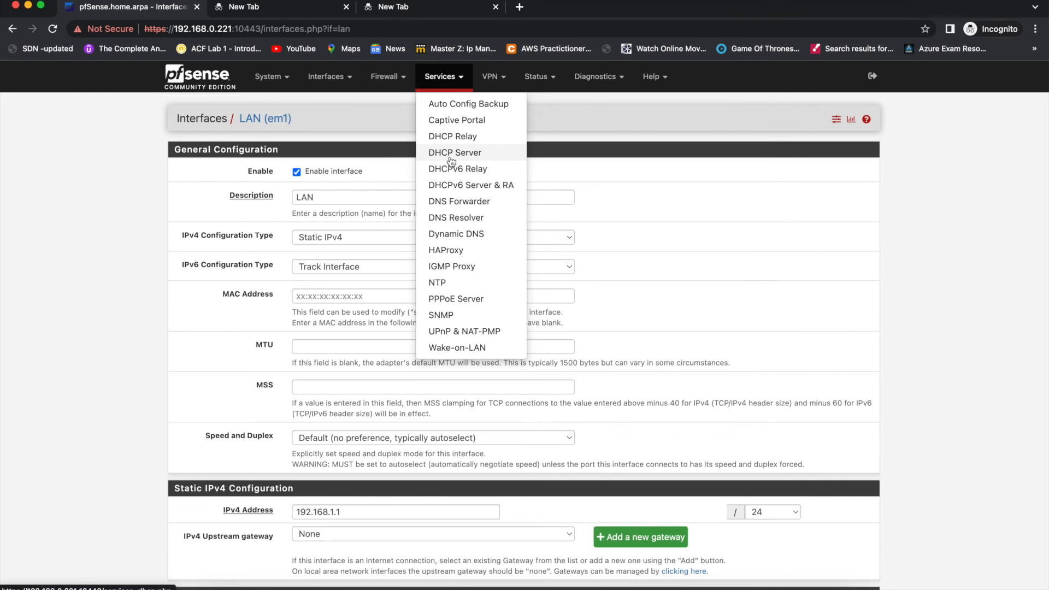
pyautogui.click(504, 79)
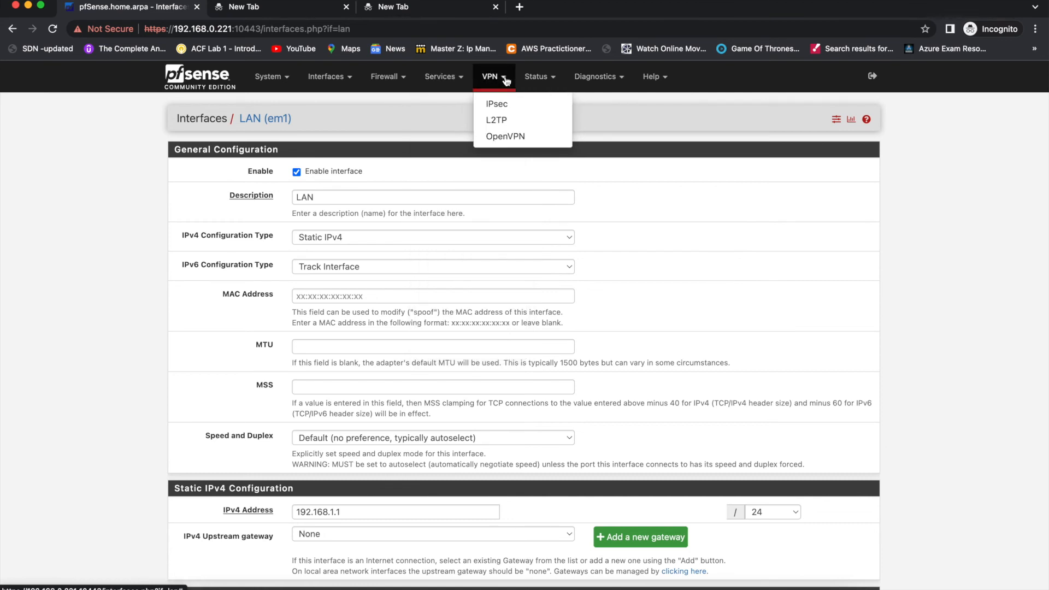
# - View the DHCPv6 Leases status page, and switch to the DHCP Leases status page
pyautogui.click(546, 78)
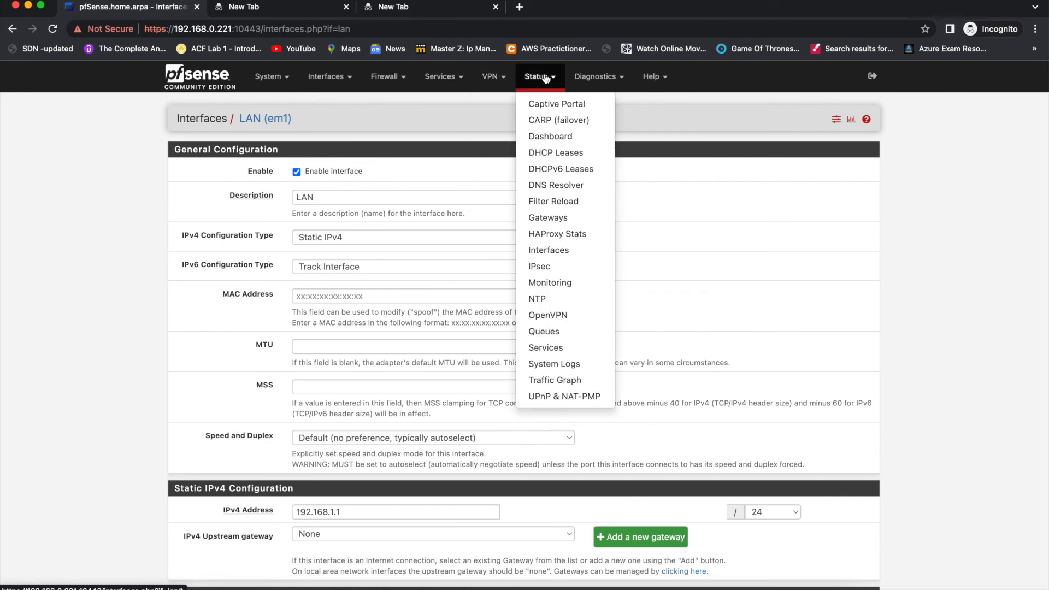
pyautogui.click(575, 165)
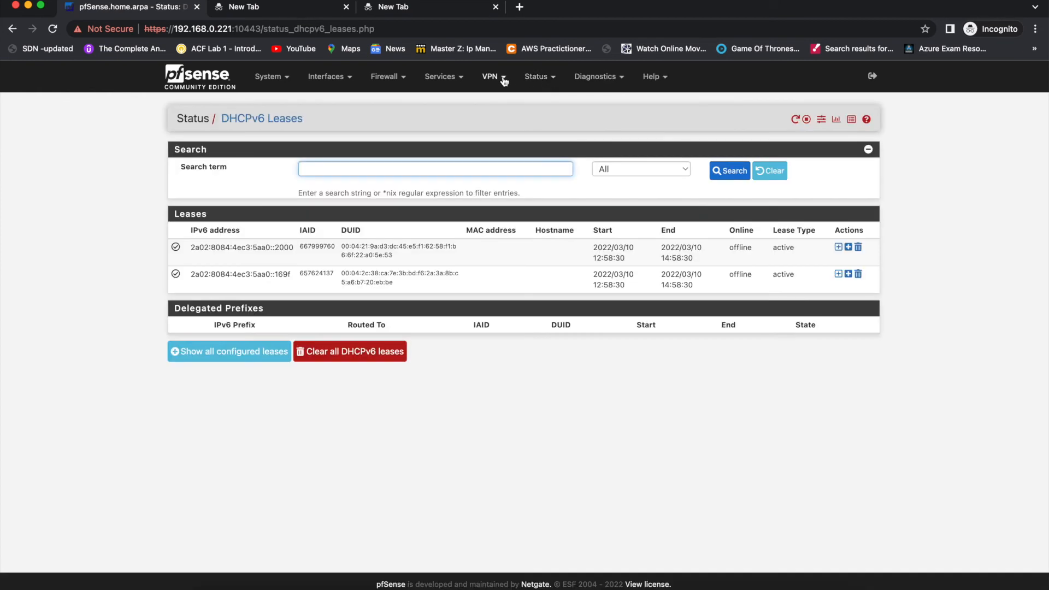
pyautogui.click(498, 77)
pyautogui.click(535, 77)
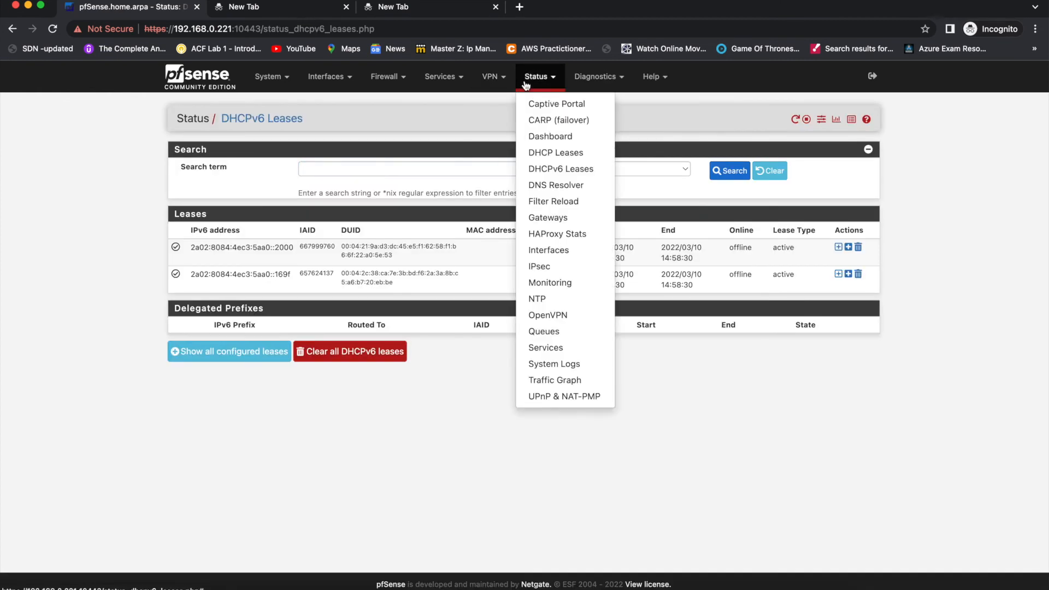
pyautogui.click(556, 154)
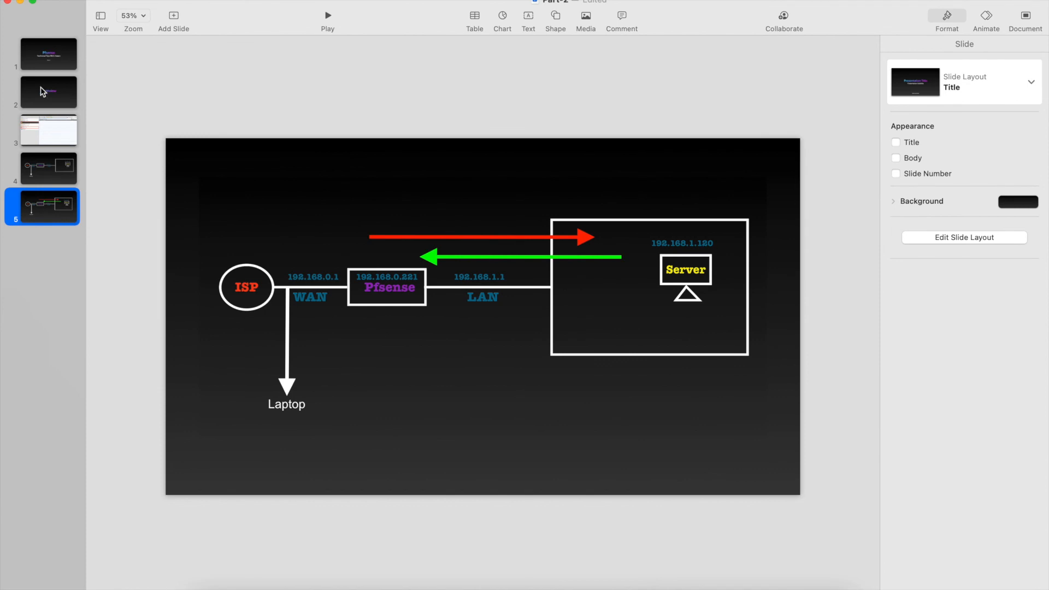
# - Review the VirtualBox machines slide and the plain network diagram slide in Keynote, and return to Chrome
pyautogui.click(59, 145)
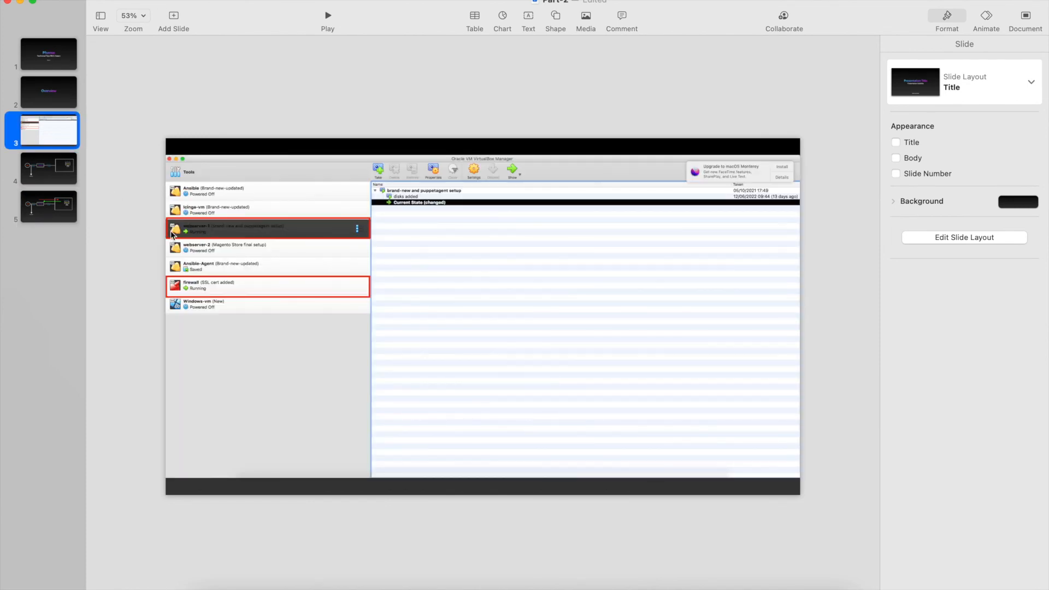
pyautogui.click(57, 170)
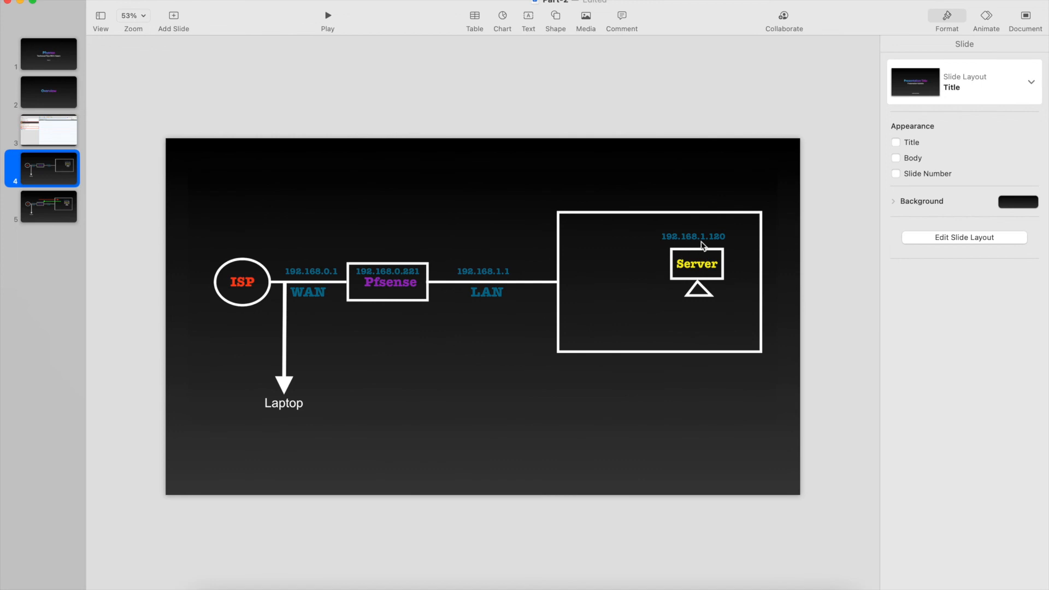
pyautogui.hotkey('ctrl', 'Right')
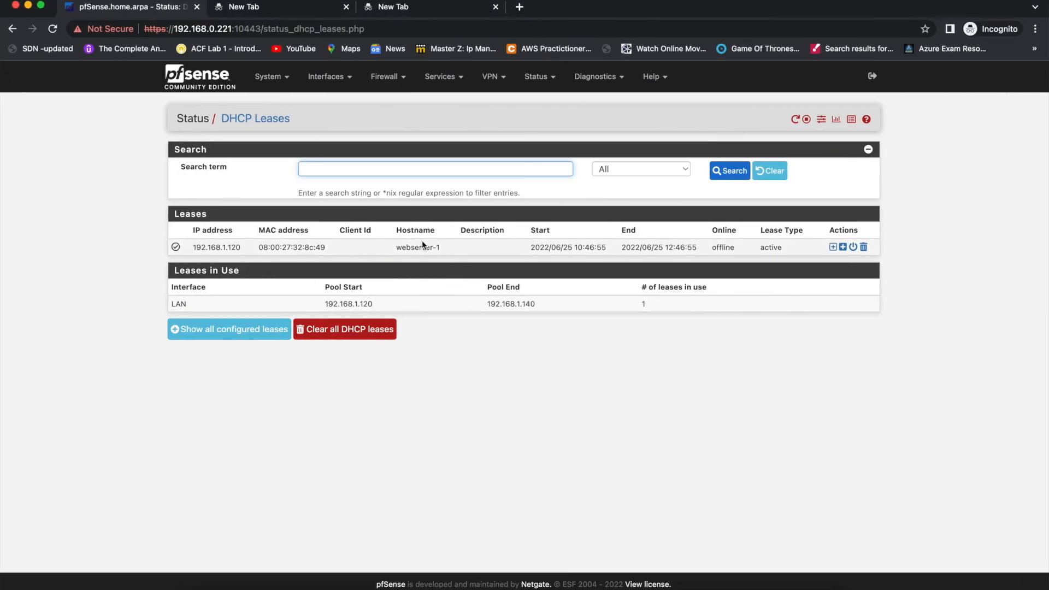
# - Check the webserver-1 lease's IP and MAC addresses, reload the page, and check its online status and the LAN pool's end address
pyautogui.doubleClick(219, 247)
pyautogui.tripleClick(281, 249)
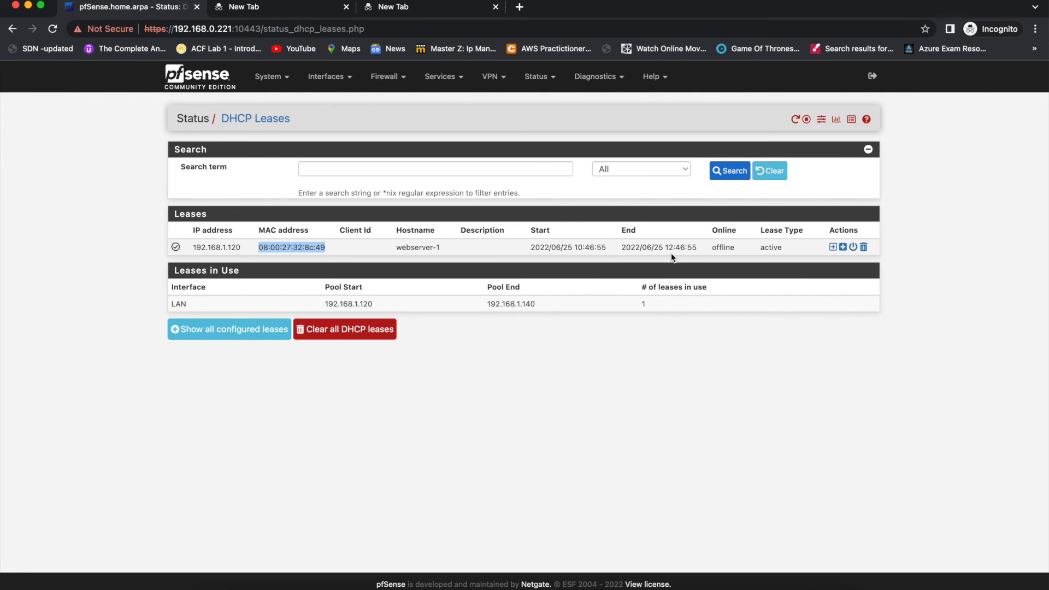
pyautogui.click(52, 29)
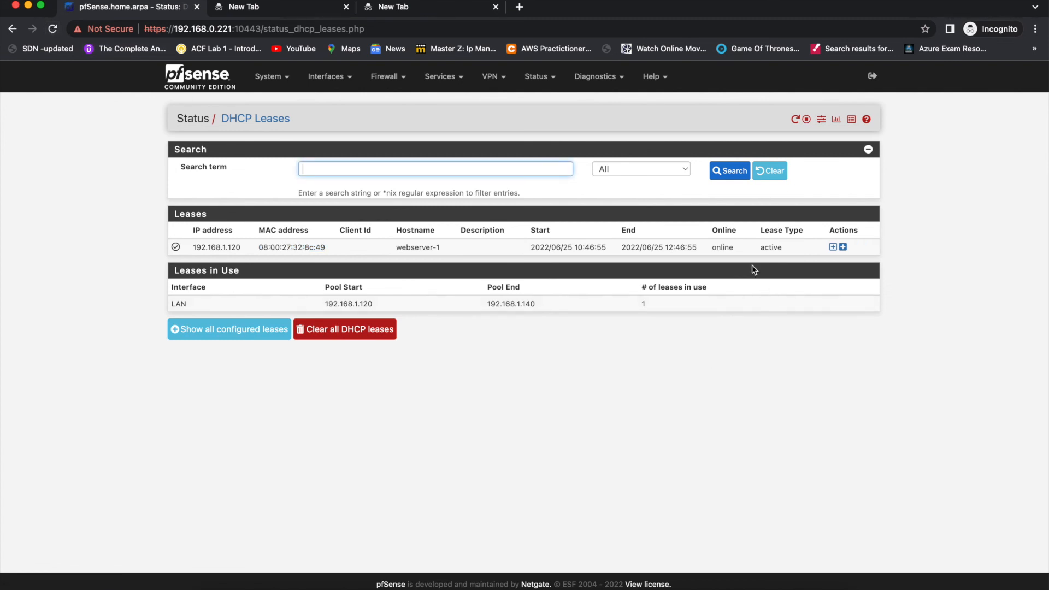
pyautogui.doubleClick(727, 247)
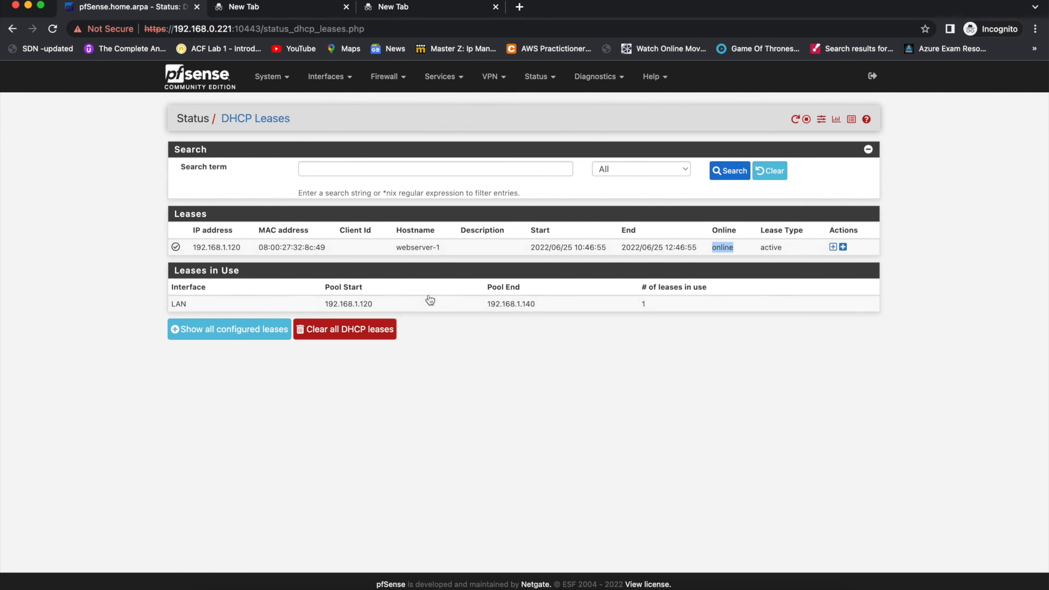
pyautogui.doubleClick(526, 304)
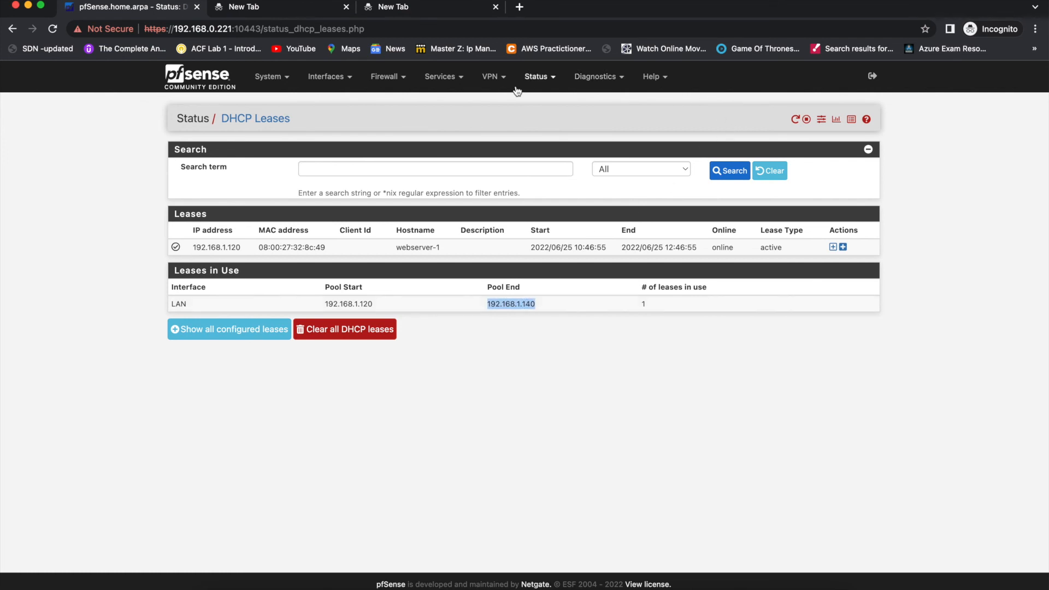
# - Open the DHCP Server settings for the LAN interface and find the address range
pyautogui.click(443, 77)
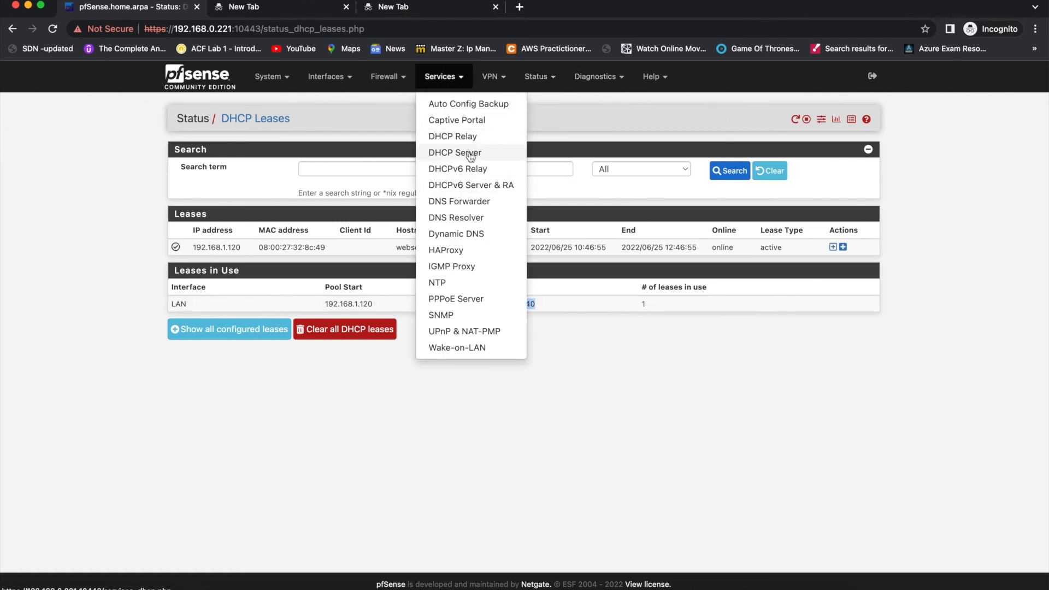
pyautogui.click(470, 152)
pyautogui.click(836, 120)
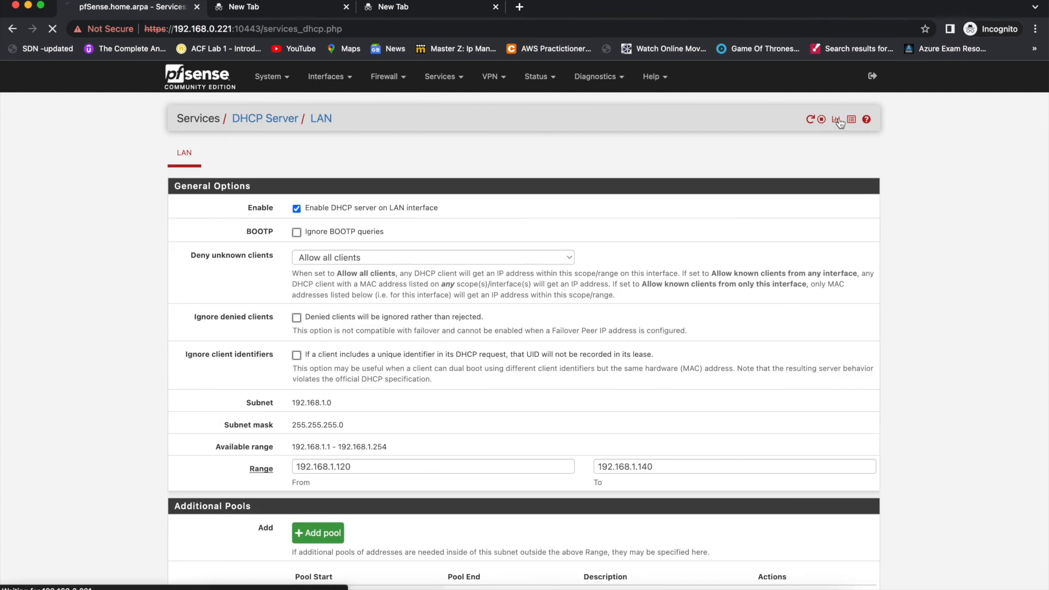
pyautogui.hscroll(-5, 726, 90)
pyautogui.scroll(-5, 600, 330)
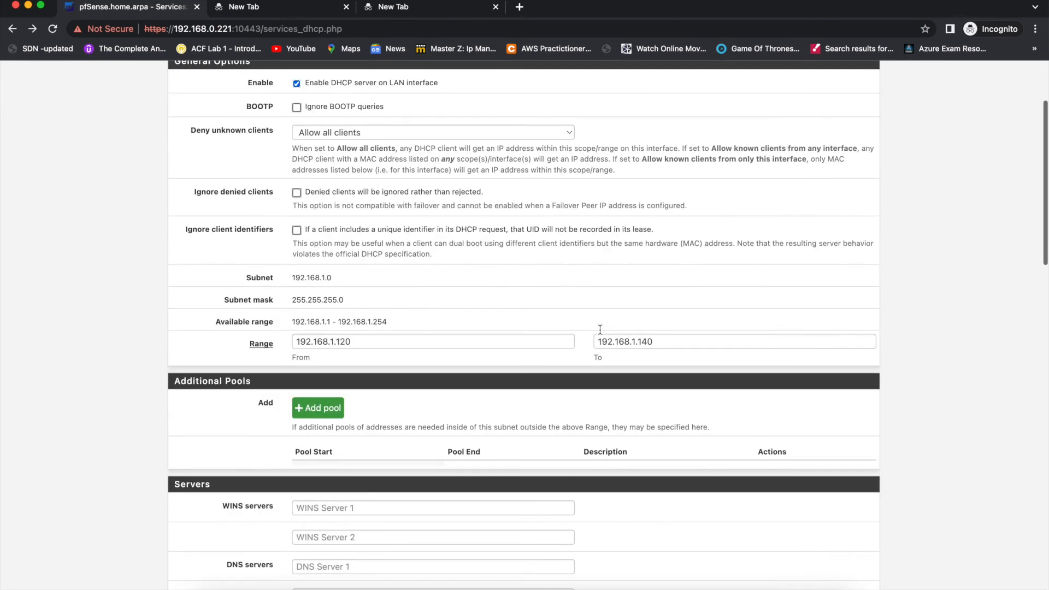
# - Check the start and end addresses of the LAN DHCP range, and return to the dashboard
pyautogui.click(659, 343)
pyautogui.doubleClick(659, 343)
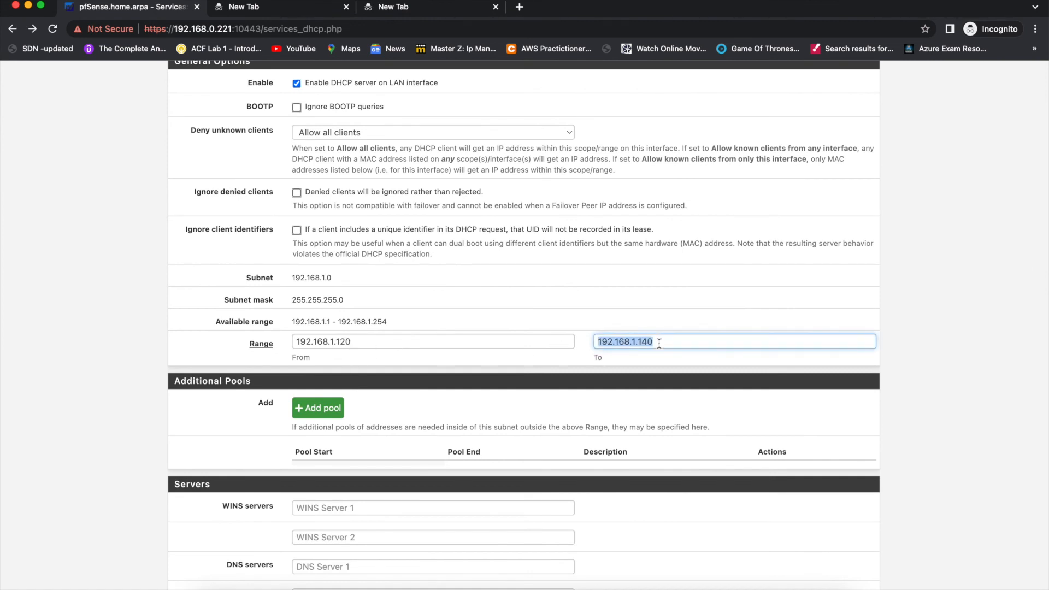
pyautogui.doubleClick(309, 340)
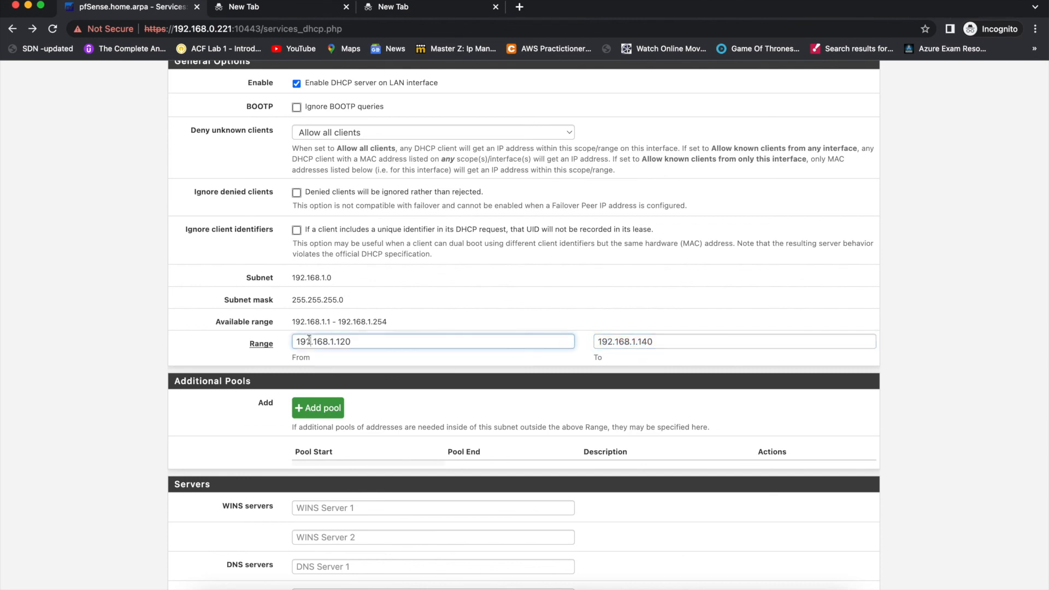
pyautogui.doubleClick(665, 341)
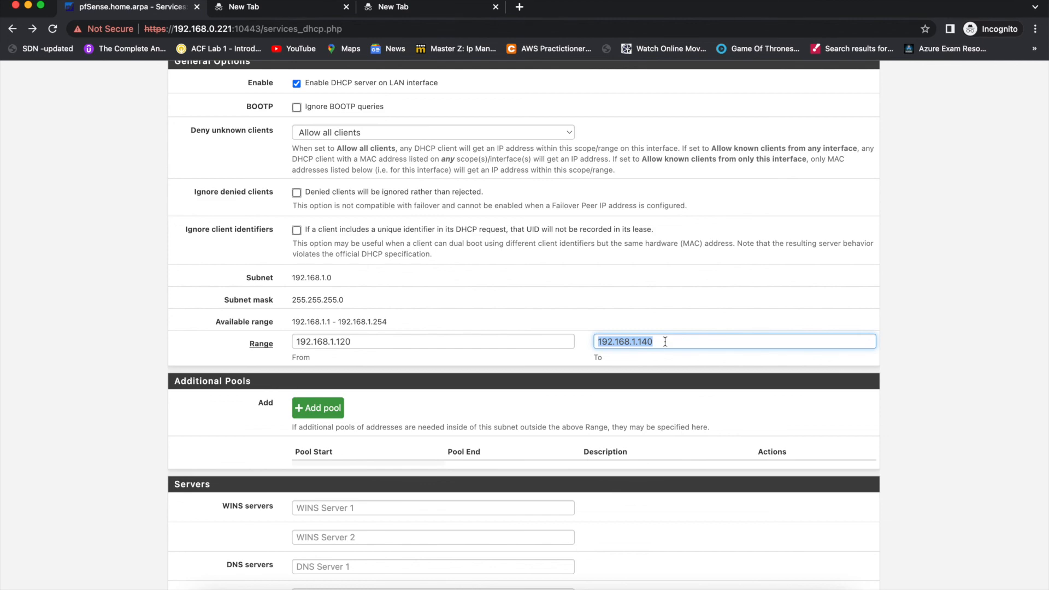
pyautogui.scroll(3, 665, 342)
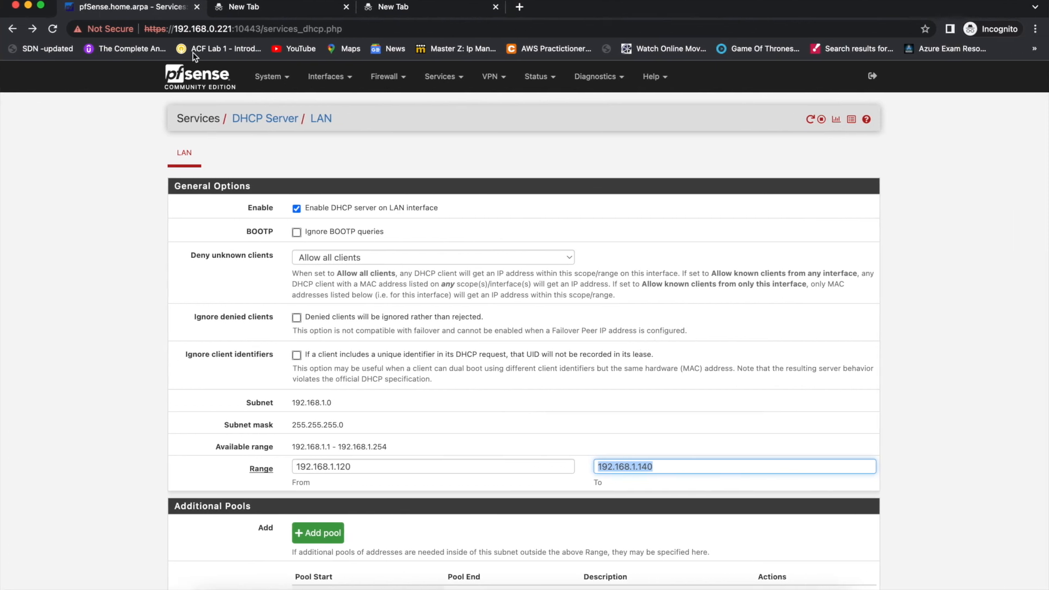
pyautogui.click(199, 82)
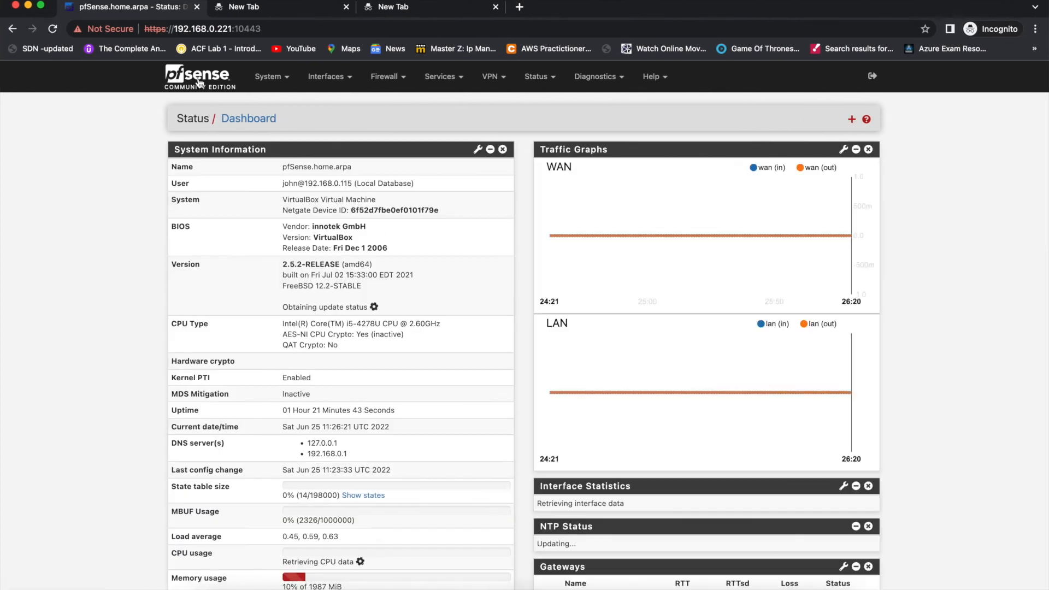